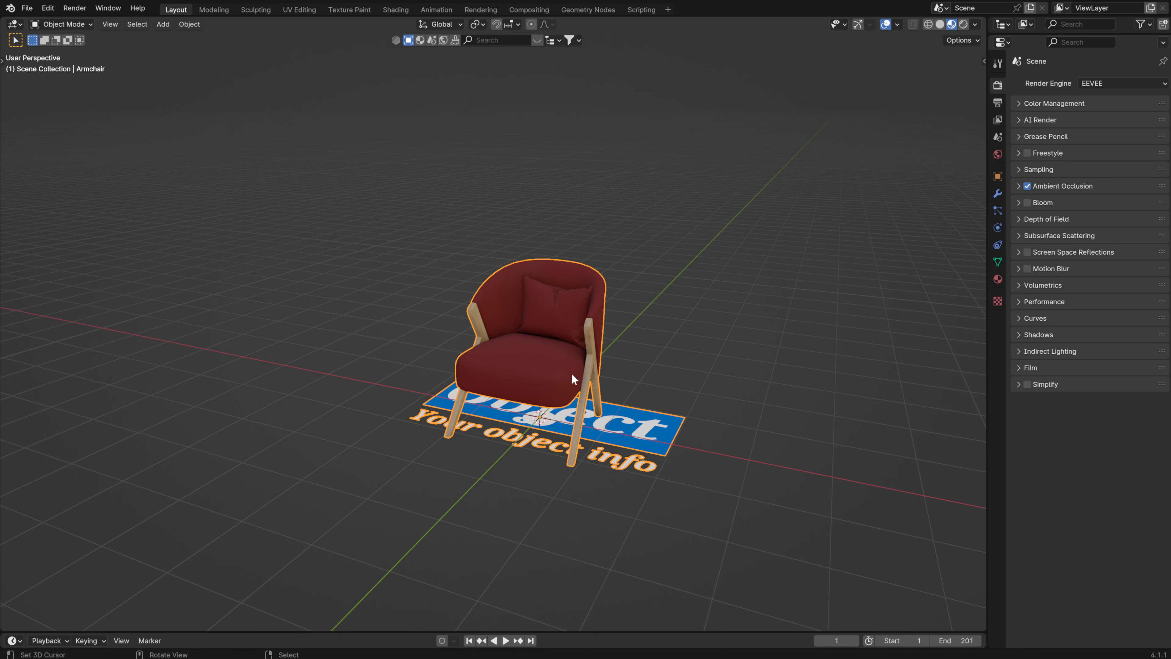
- Add a camera to the scene and align it to the current view of the armchair
{"action": "scroll", "coordinate": [543, 389], "scroll_direction": "down", "scroll_amount": 1}
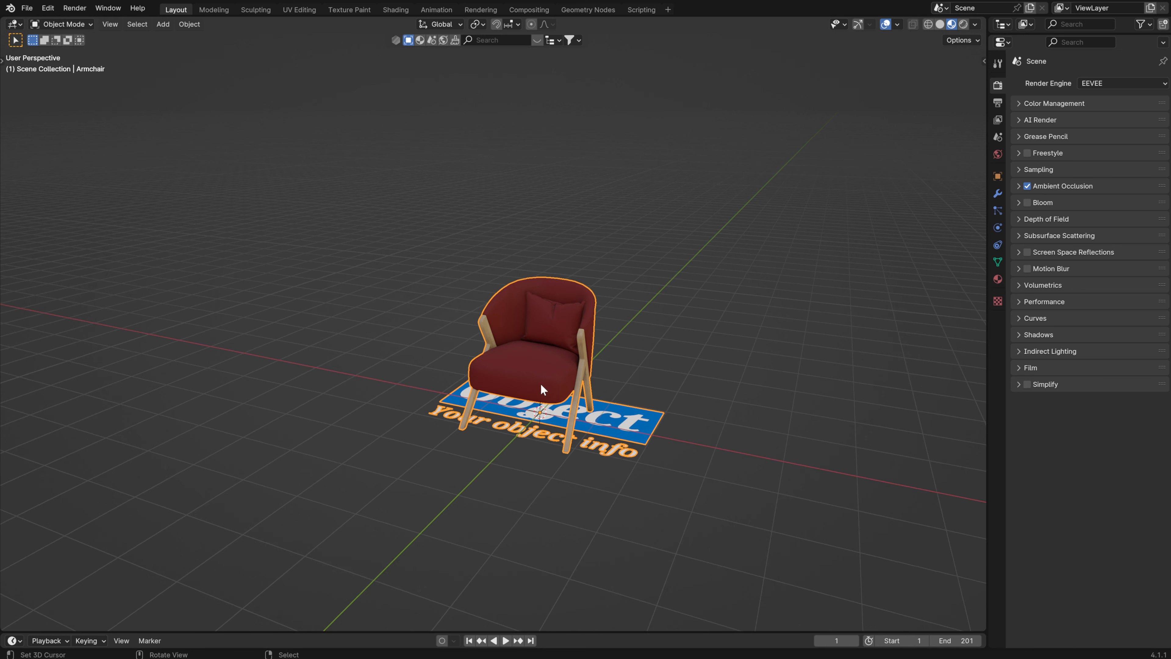
{"action": "scroll", "coordinate": [557, 390], "scroll_direction": "up", "scroll_amount": 1}
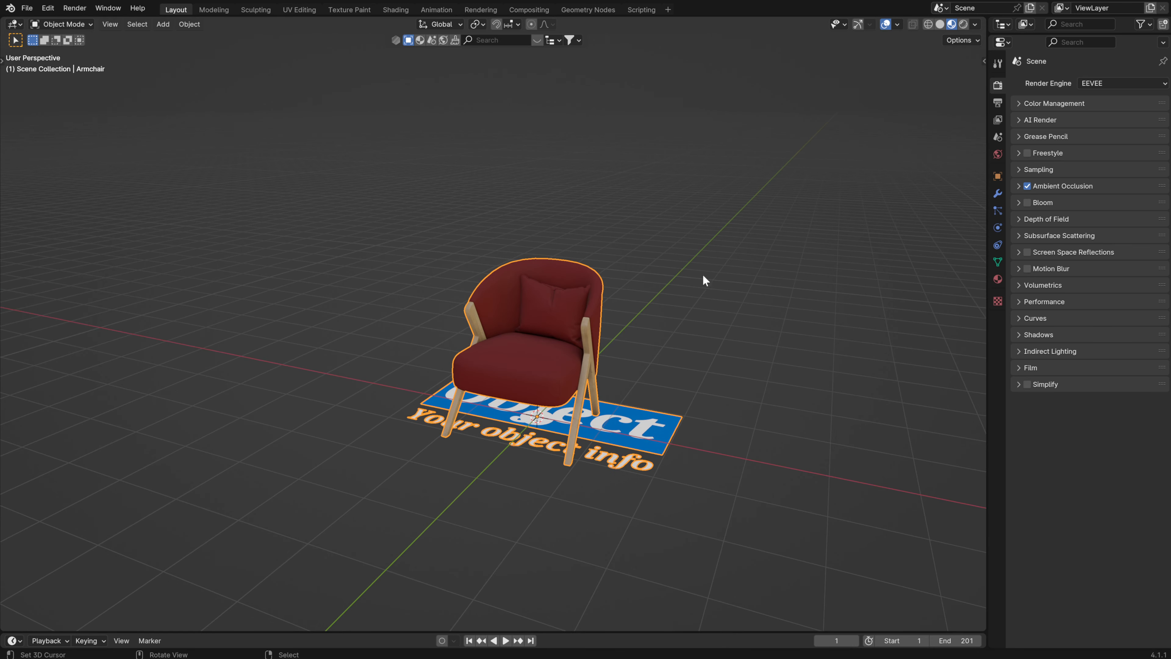
{"action": "key", "text": "shift+a"}
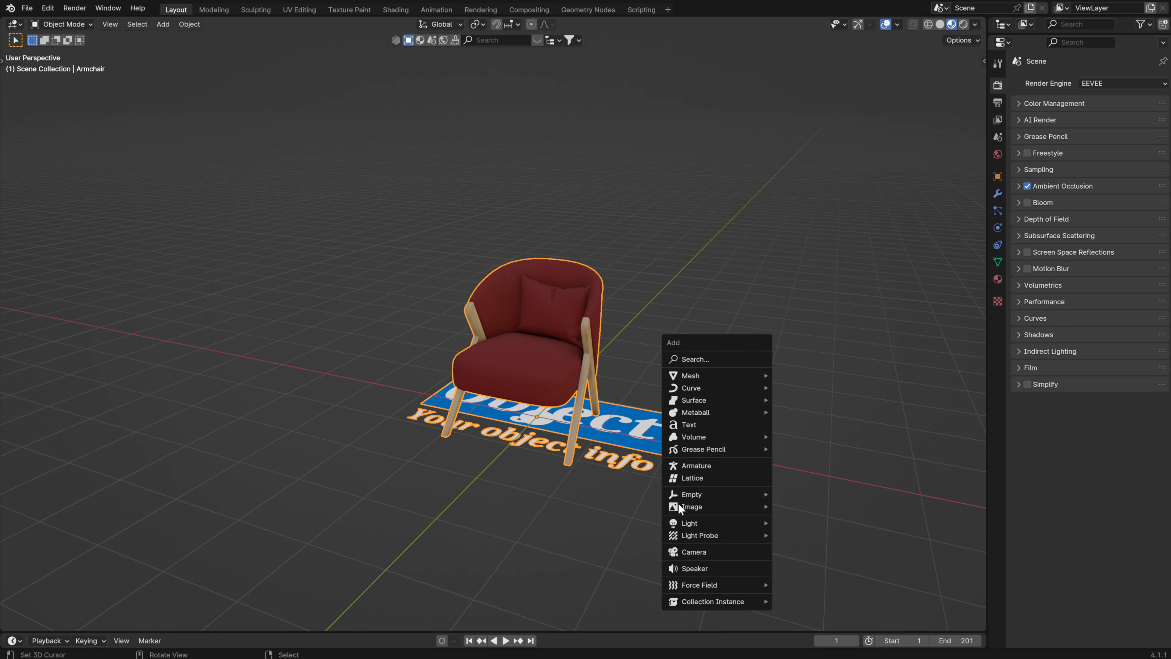
{"action": "left_click", "coordinate": [697, 554]}
{"action": "middle_click_drag", "start_coordinate": [708, 544], "coordinate": [570, 445]}
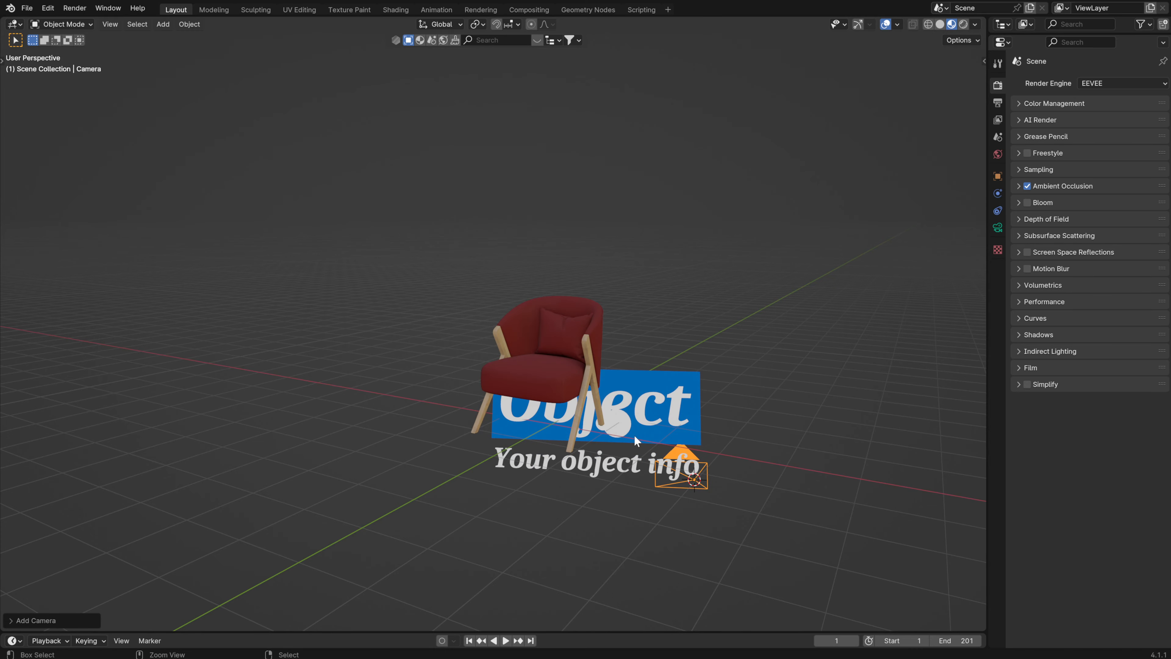
{"action": "key", "text": "ctrl+alt+KP_0"}
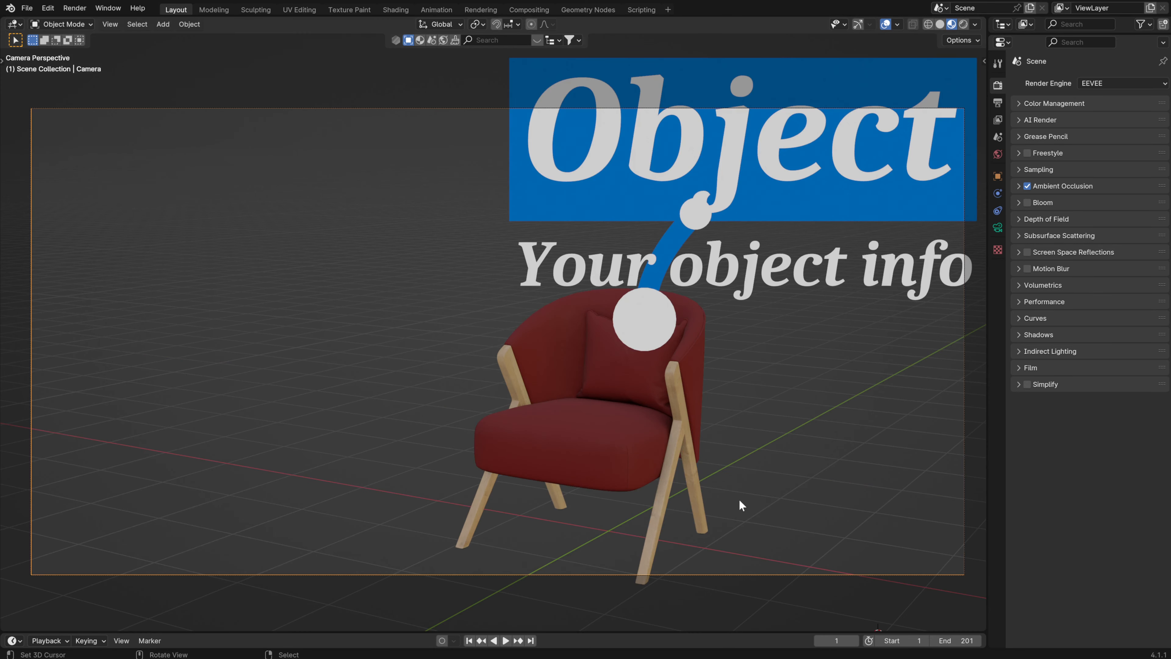
- Move the camera back about 10.29 m along its local Z axis so the armchair and its label fit in frame
{"action": "key", "text": "g"}
{"action": "key", "text": "z"}
{"action": "key", "text": "z"}
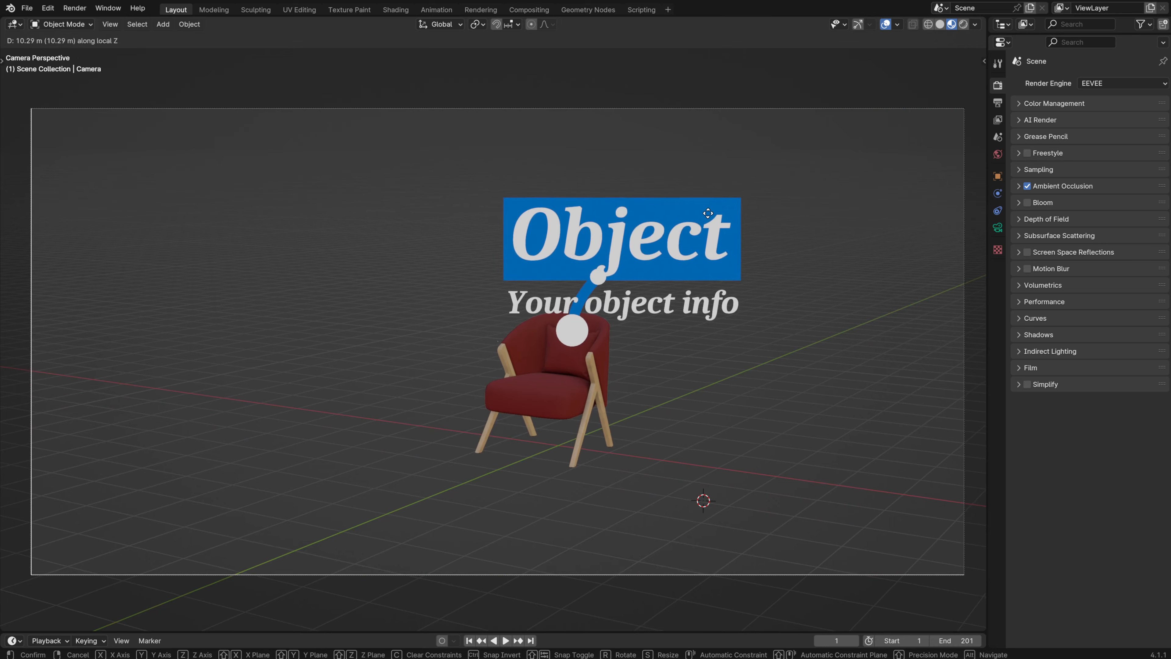
{"action": "left_click", "coordinate": [708, 214]}
{"action": "middle_click_drag", "start_coordinate": [596, 384], "coordinate": [596, 389]}
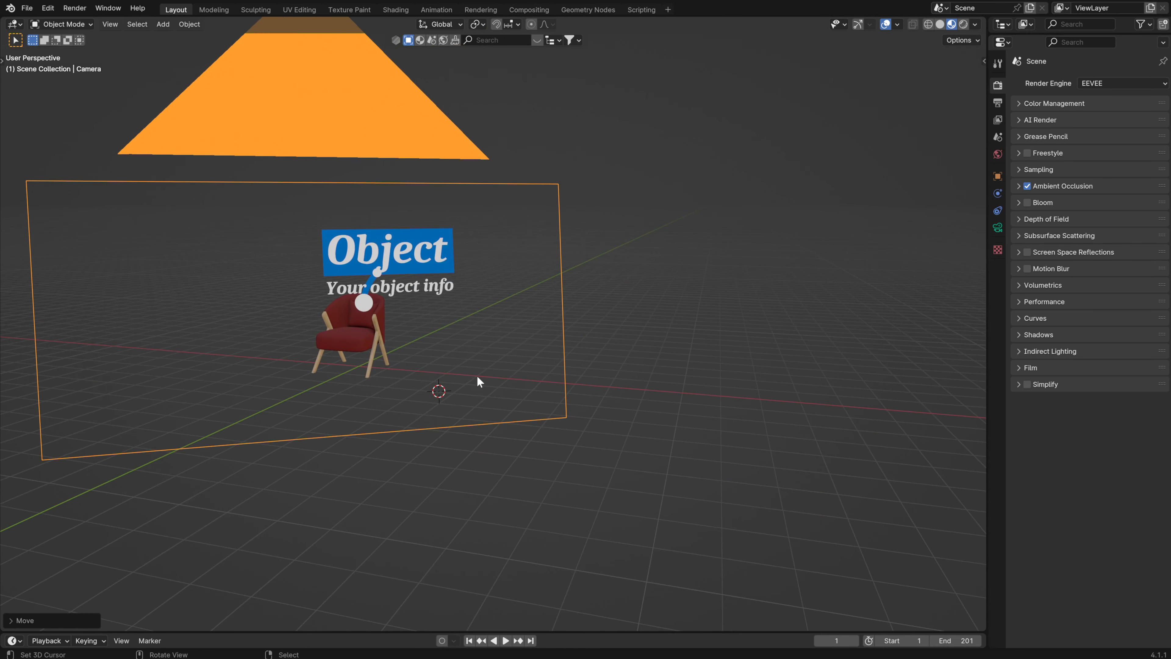
{"action": "key", "text": "KP_0"}
{"action": "scroll", "coordinate": [513, 381], "scroll_direction": "down", "scroll_amount": 2}
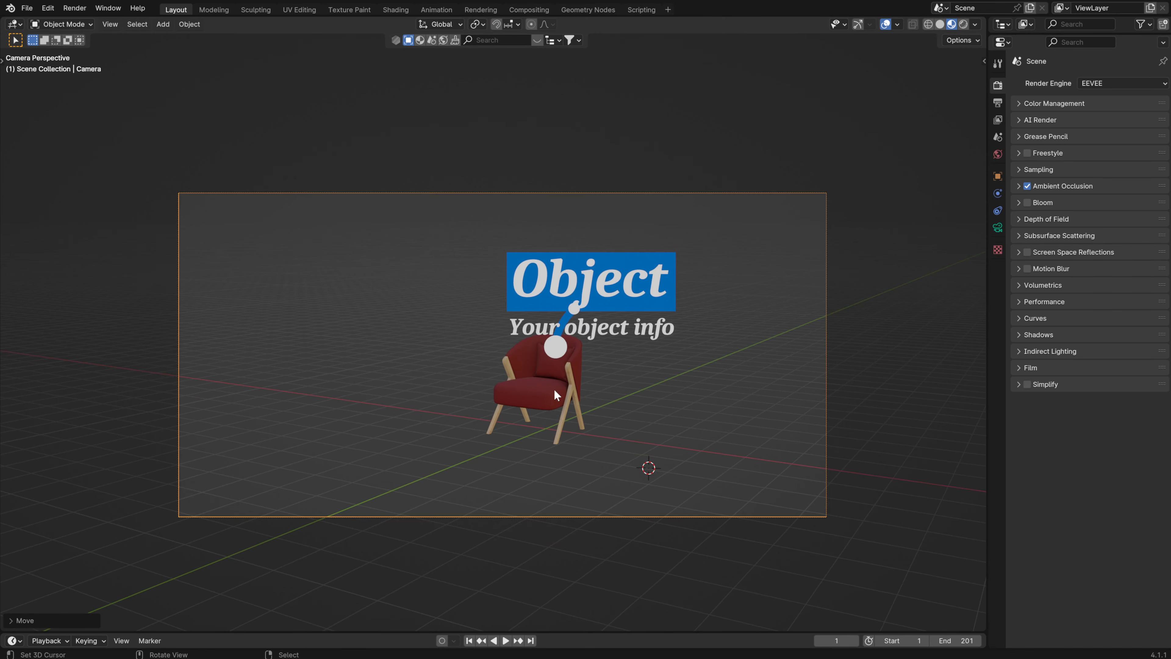
{"action": "middle_click_drag", "start_coordinate": [554, 388], "coordinate": [585, 366]}
{"action": "key", "text": "KP_0"}
{"action": "scroll", "coordinate": [696, 189], "scroll_direction": "up", "scroll_amount": 1}
{"action": "middle_click_drag", "start_coordinate": [713, 170], "coordinate": [740, 111], "text": "shift"}
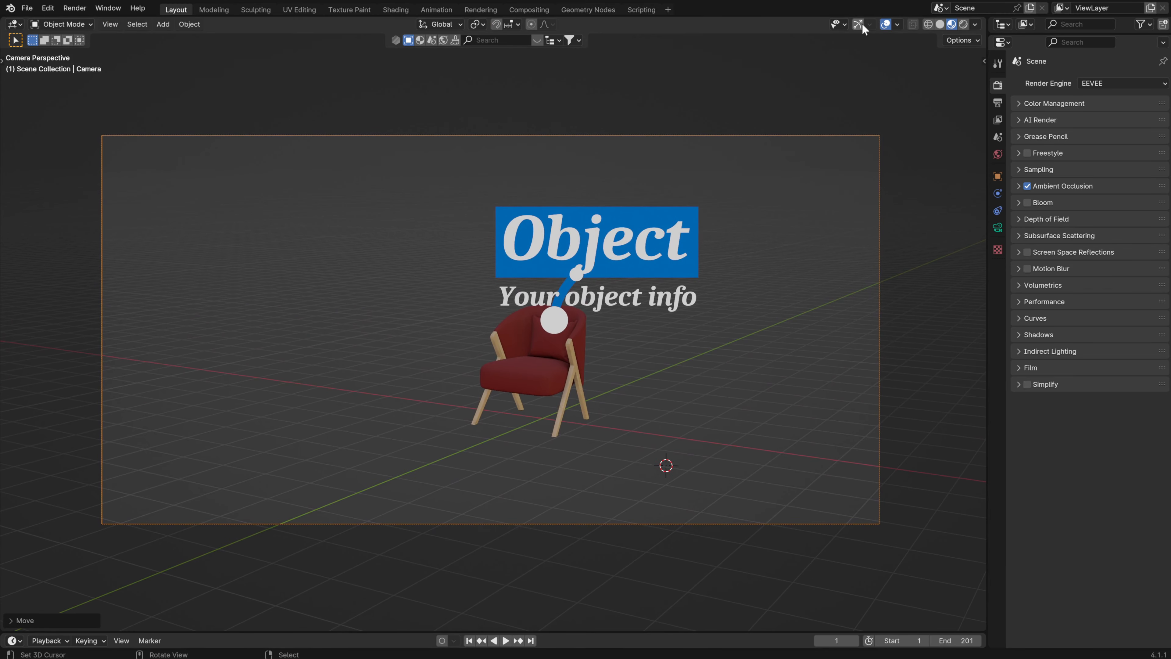
- Show the viewport gizmos, reframe the armchair and its label through the camera, and lock the camera to the view
{"action": "left_click", "coordinate": [861, 26]}
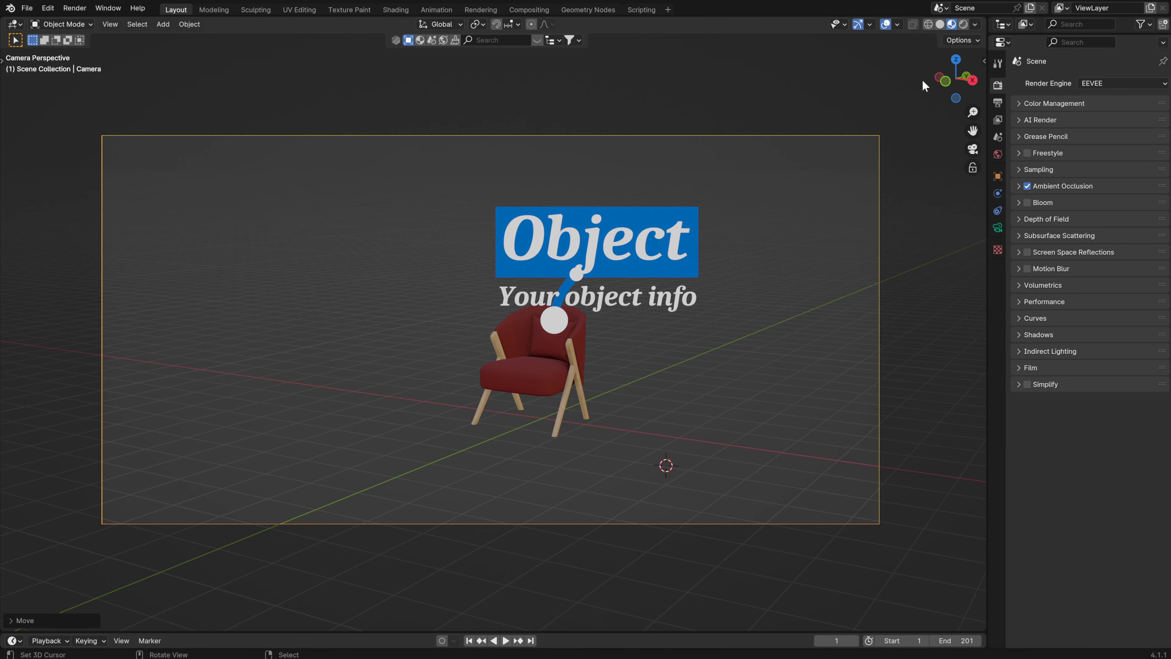
{"action": "left_click", "coordinate": [974, 171]}
{"action": "middle_click_drag", "start_coordinate": [593, 385], "coordinate": [556, 368]}
{"action": "left_click", "coordinate": [969, 168]}
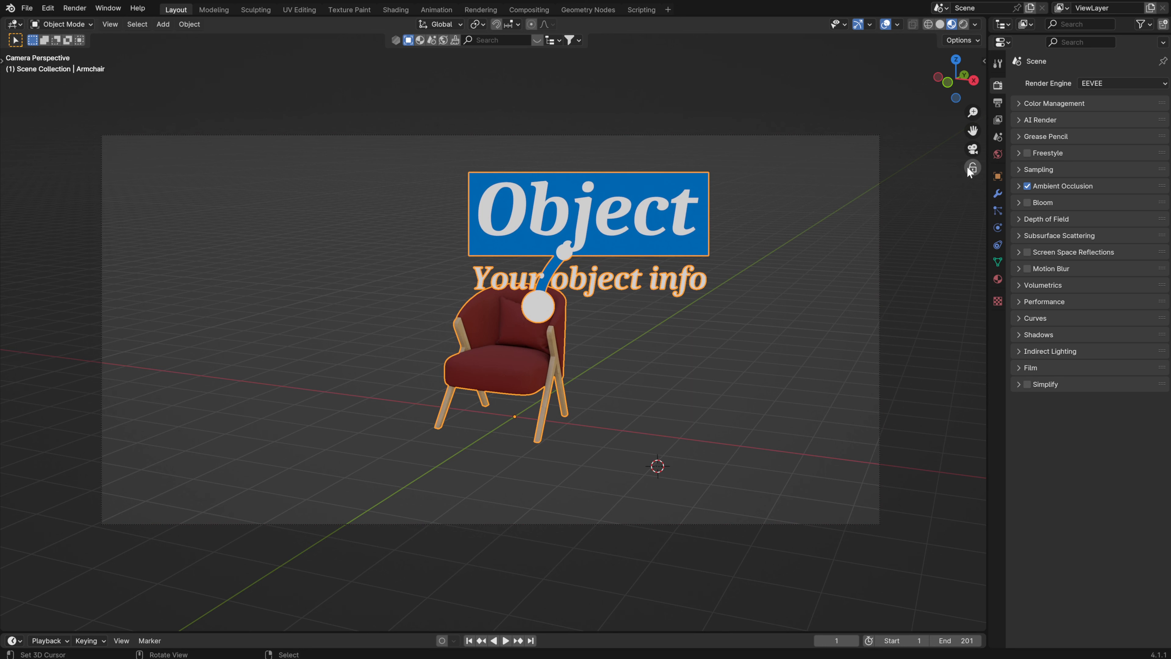
{"action": "middle_click_drag", "start_coordinate": [719, 371], "coordinate": [710, 340], "text": "ctrl"}
{"action": "middle_click_drag", "start_coordinate": [597, 378], "coordinate": [622, 385], "text": "shift"}
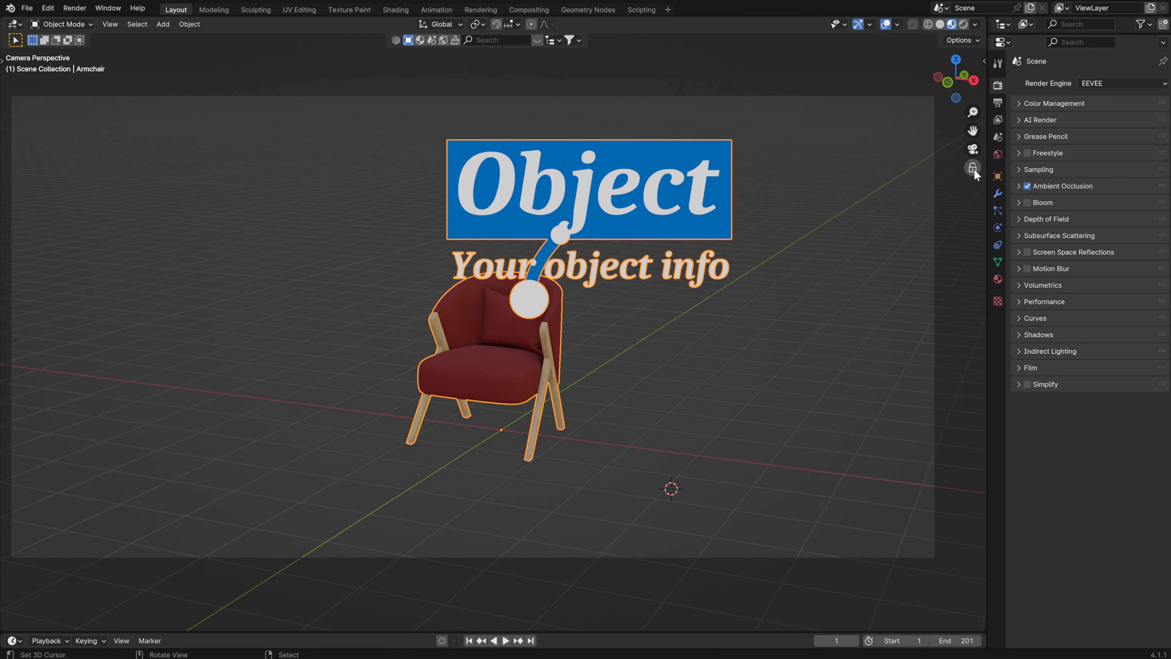
{"action": "left_click", "coordinate": [973, 168]}
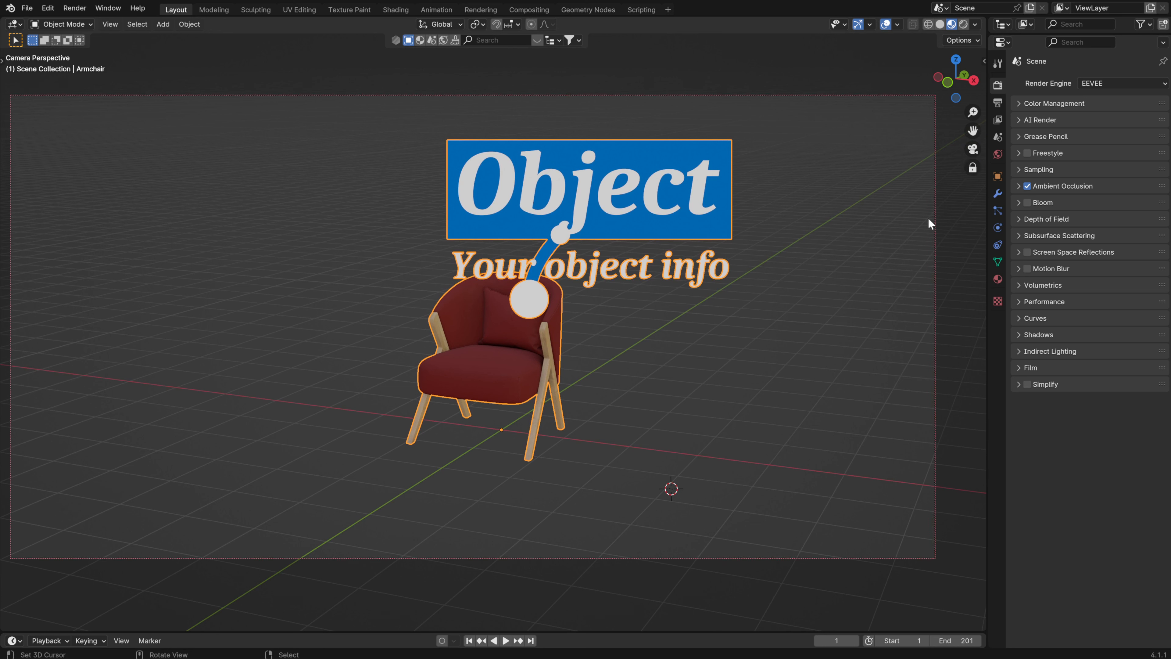
- Expand the armchair's object transform properties and apply all of its transforms
{"action": "left_click", "coordinate": [998, 176]}
{"action": "left_click", "coordinate": [1031, 109]}
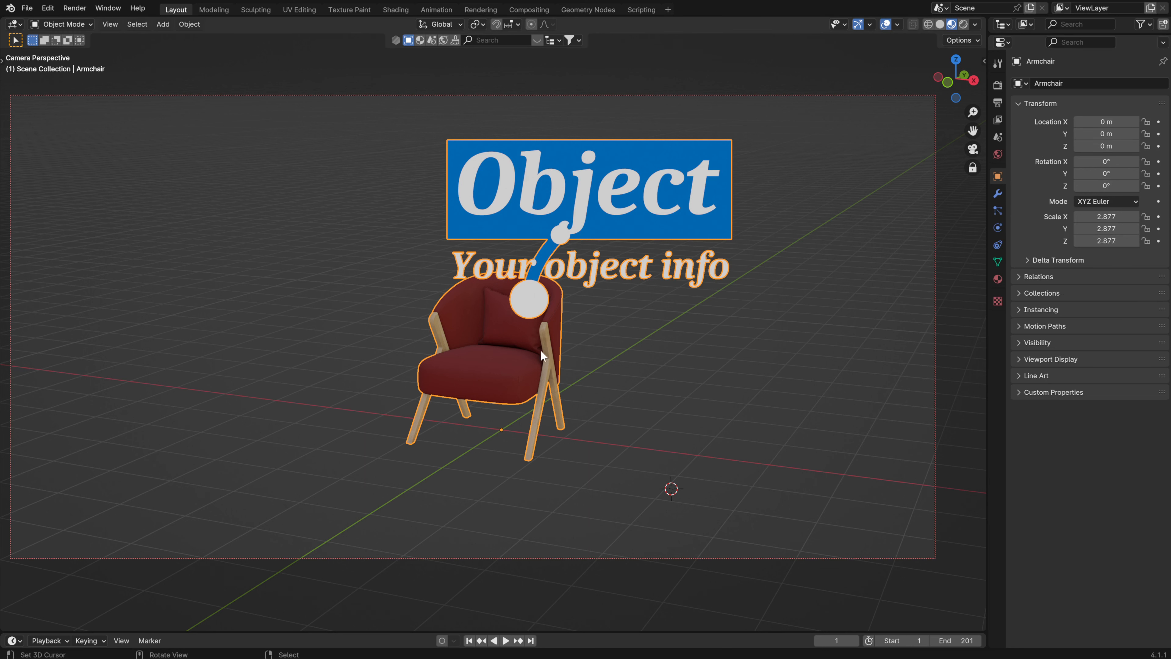
{"action": "scroll", "coordinate": [646, 418], "scroll_direction": "down", "scroll_amount": 2}
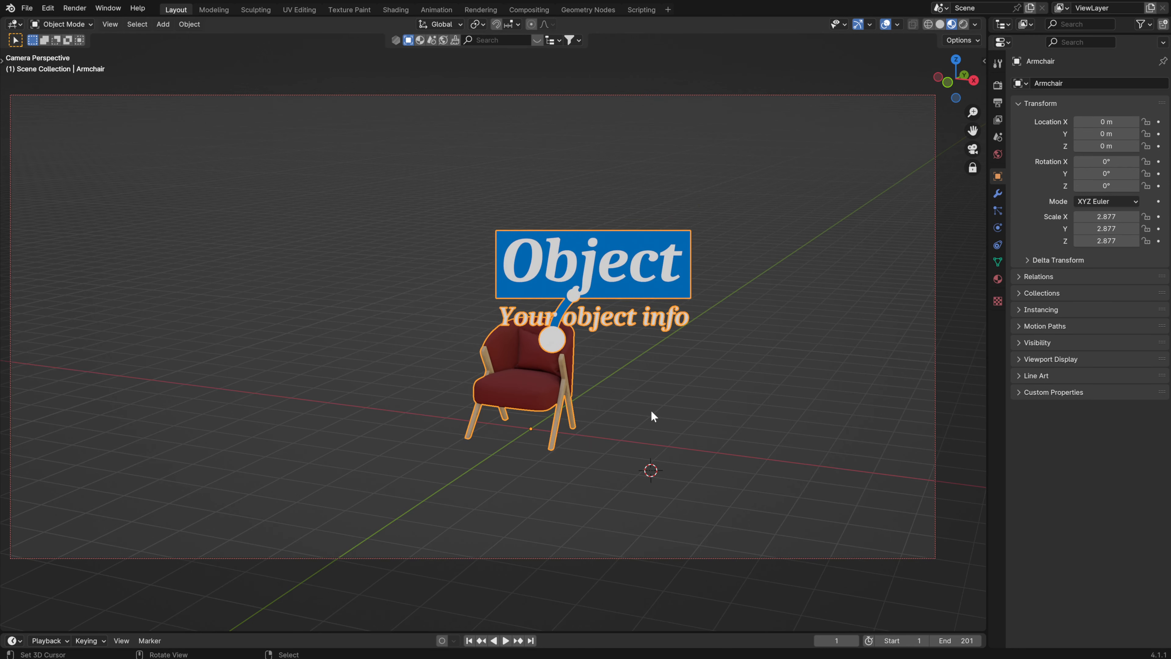
{"action": "key", "text": "ctrl+a"}
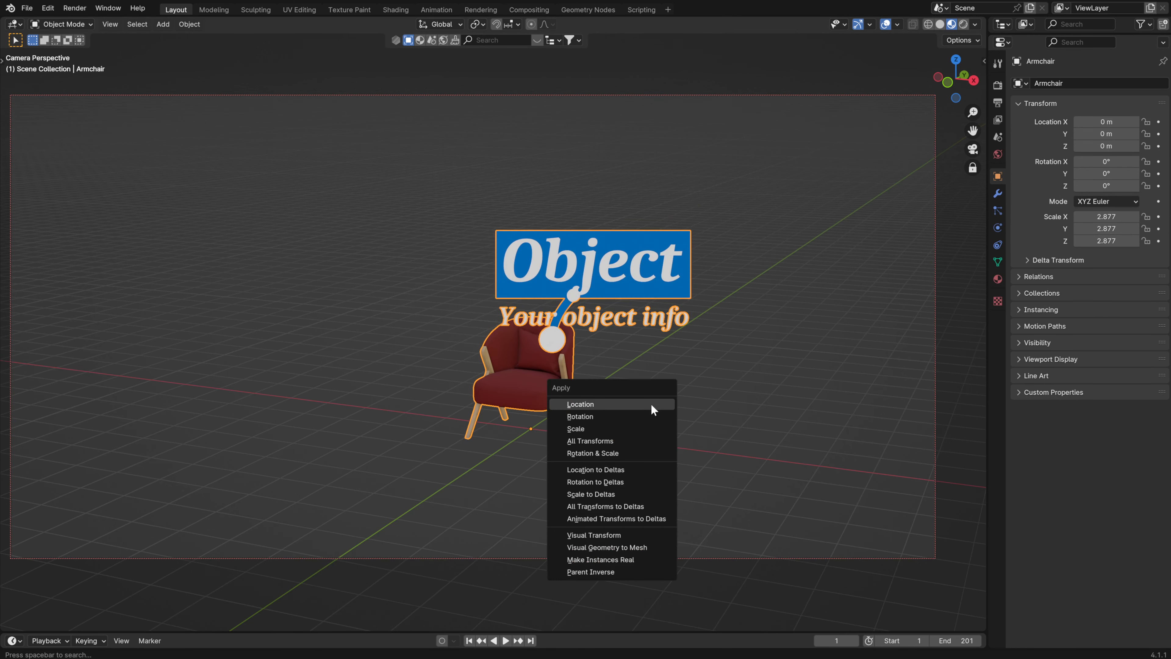
{"action": "left_click", "coordinate": [602, 441]}
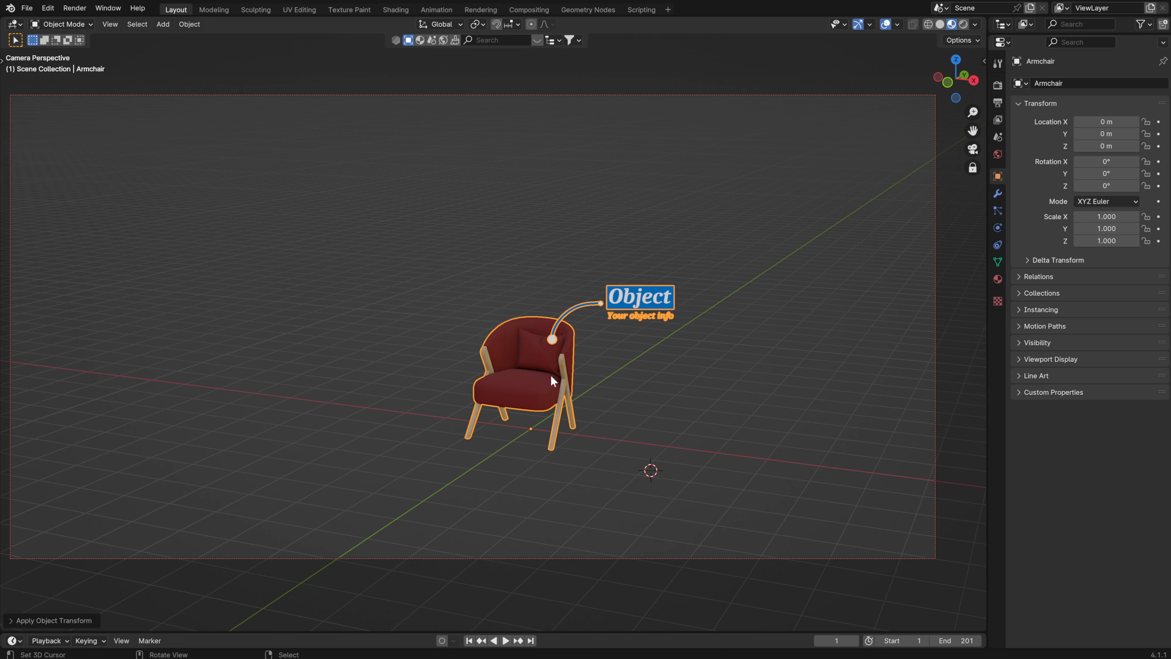
- Set the armchair's origin to its Center of Mass (Surface)
{"action": "scroll", "coordinate": [548, 392], "scroll_direction": "down", "scroll_amount": 3}
{"action": "scroll", "coordinate": [549, 393], "scroll_direction": "up", "scroll_amount": 6}
{"action": "scroll", "coordinate": [538, 402], "scroll_direction": "down", "scroll_amount": 4}
{"action": "scroll", "coordinate": [539, 401], "scroll_direction": "up", "scroll_amount": 4}
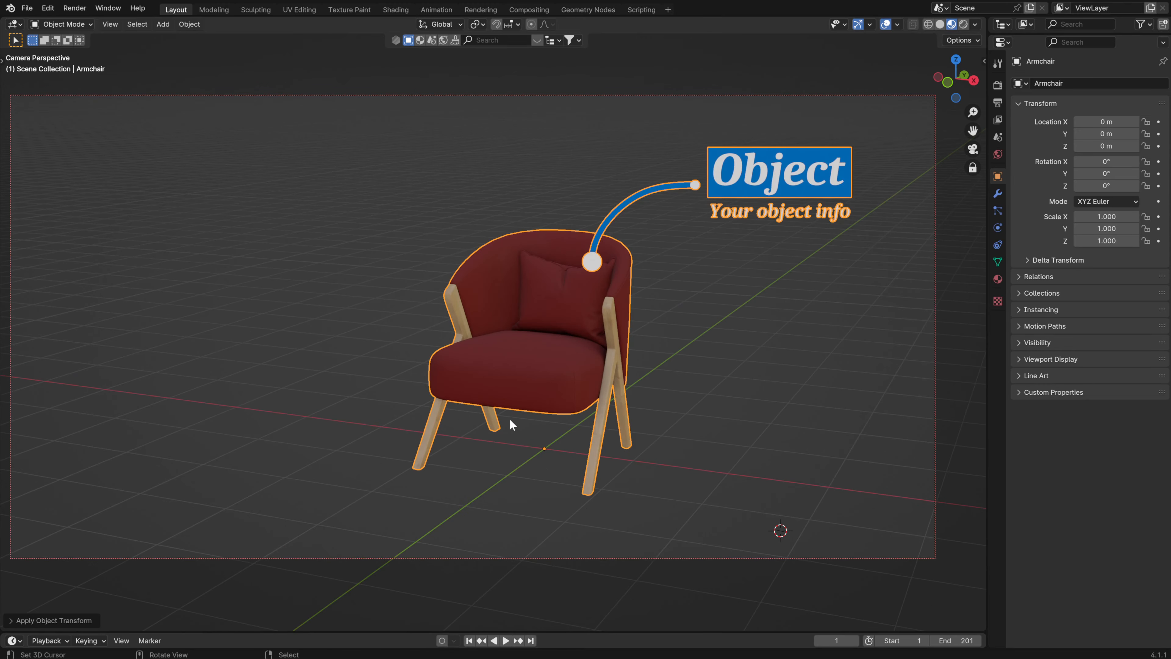
{"action": "middle_click_drag", "start_coordinate": [509, 418], "coordinate": [525, 351]}
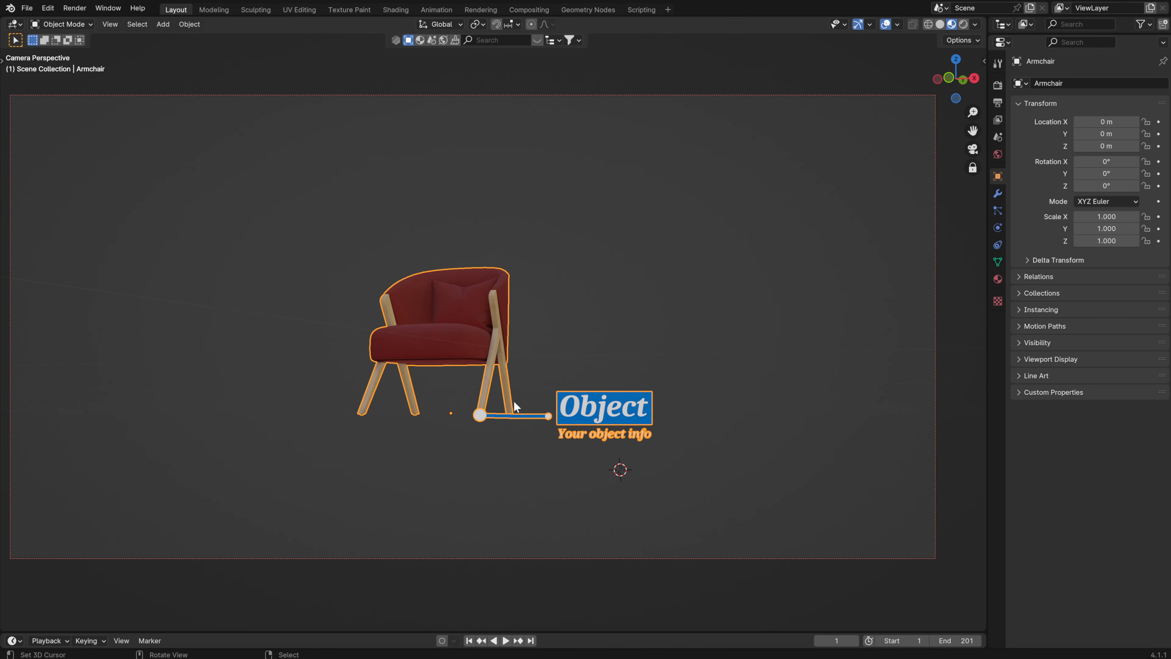
{"action": "middle_click_drag", "start_coordinate": [505, 508], "coordinate": [450, 443]}
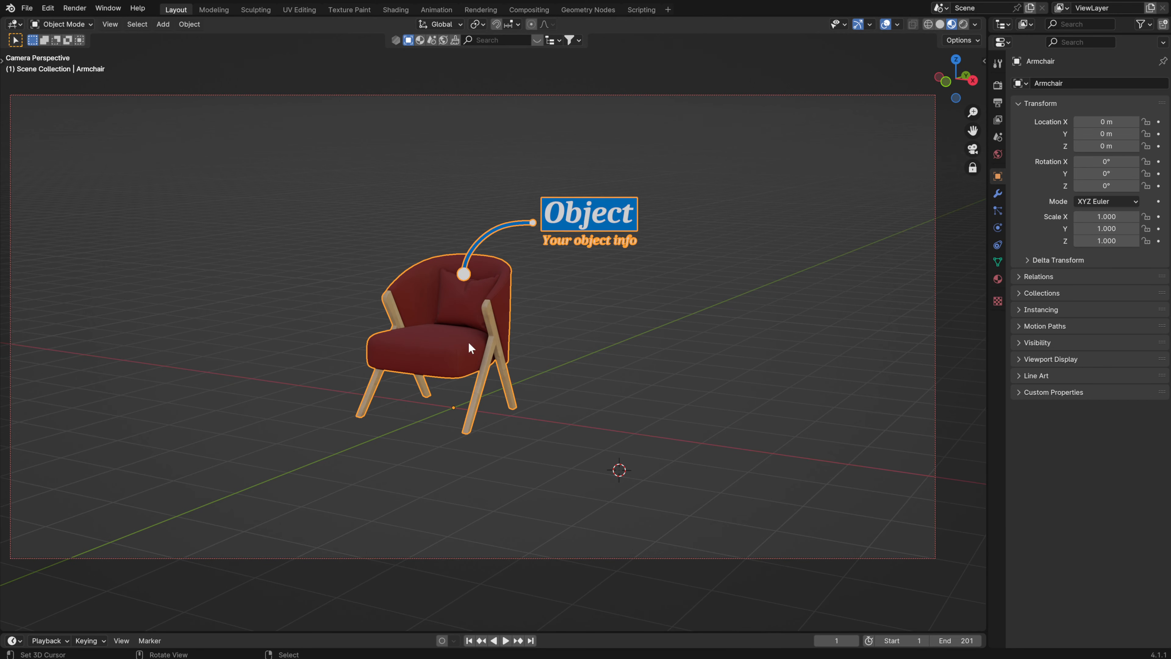
{"action": "left_click", "coordinate": [191, 24]}
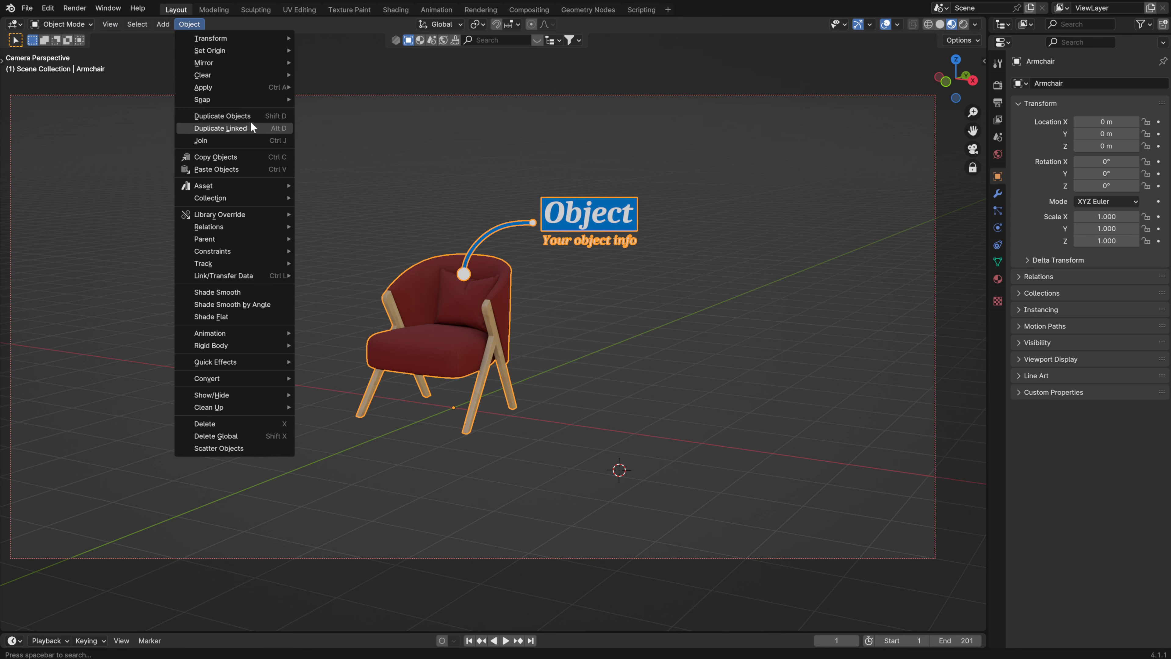
{"action": "mouse_move", "coordinate": [237, 50]}
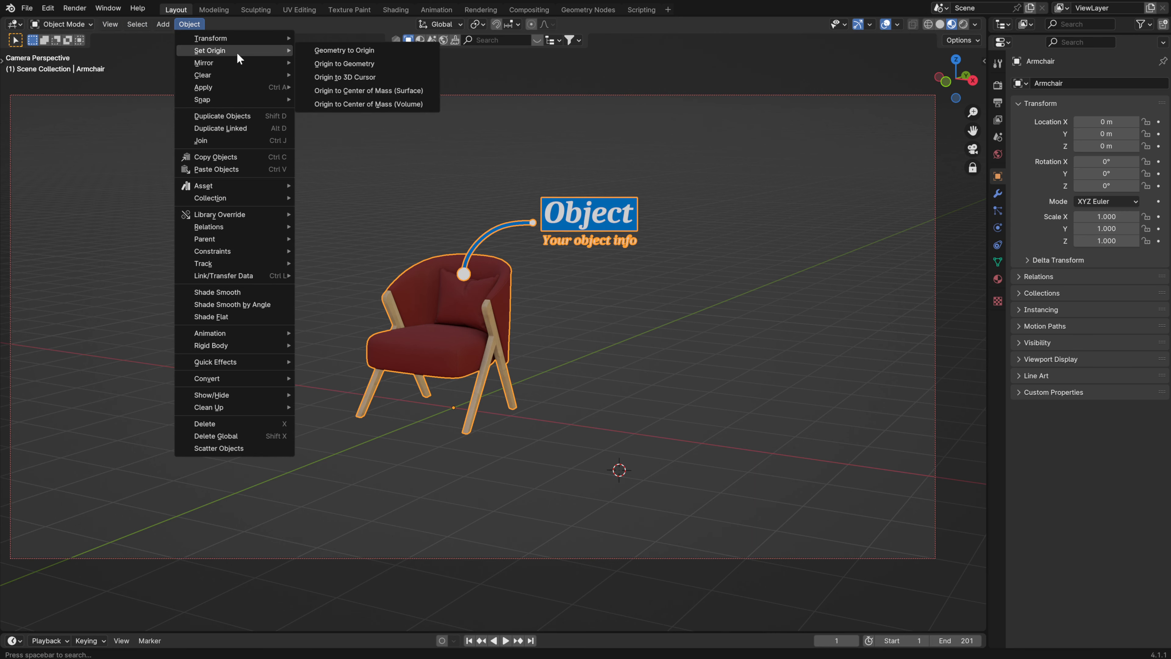
{"action": "left_click", "coordinate": [379, 91]}
- Split the 3D viewport into two side-by-side views and frame the armchair from a free perspective in the new one
{"action": "middle_click_drag", "start_coordinate": [563, 341], "coordinate": [518, 343]}
{"action": "scroll", "coordinate": [474, 332], "scroll_direction": "up", "scroll_amount": 1}
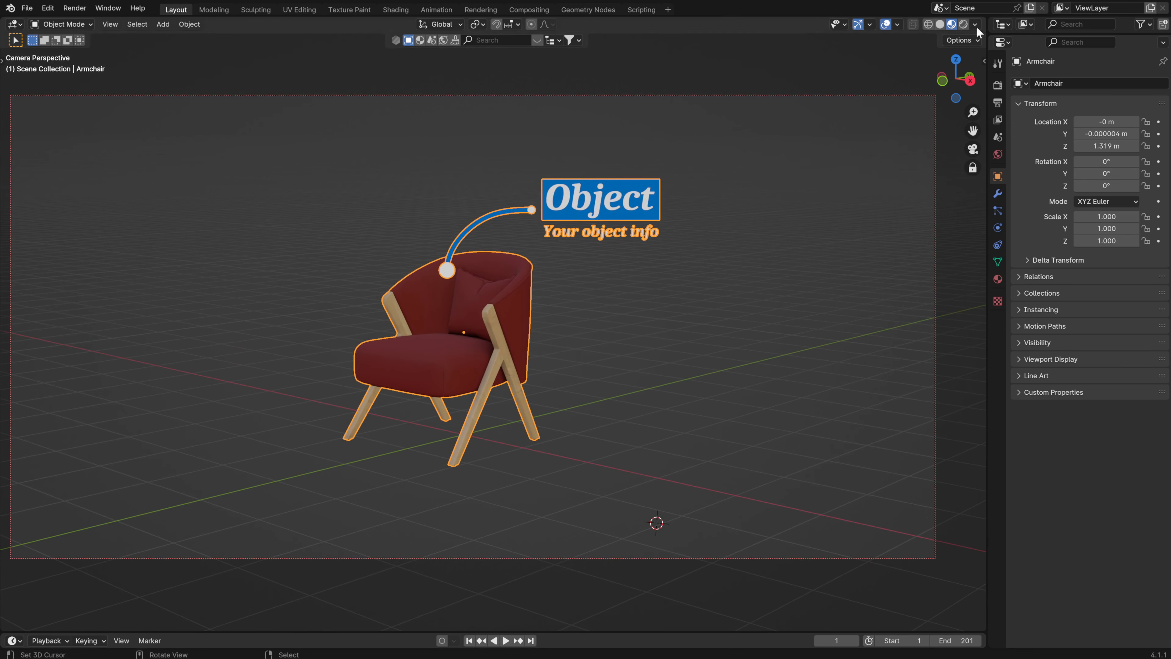
{"action": "left_click_drag", "start_coordinate": [984, 20], "coordinate": [687, 323]}
{"action": "middle_click_drag", "start_coordinate": [794, 286], "coordinate": [850, 325]}
{"action": "scroll", "coordinate": [851, 326], "scroll_direction": "up", "scroll_amount": 3}
{"action": "middle_click_drag", "start_coordinate": [799, 362], "coordinate": [779, 353]}
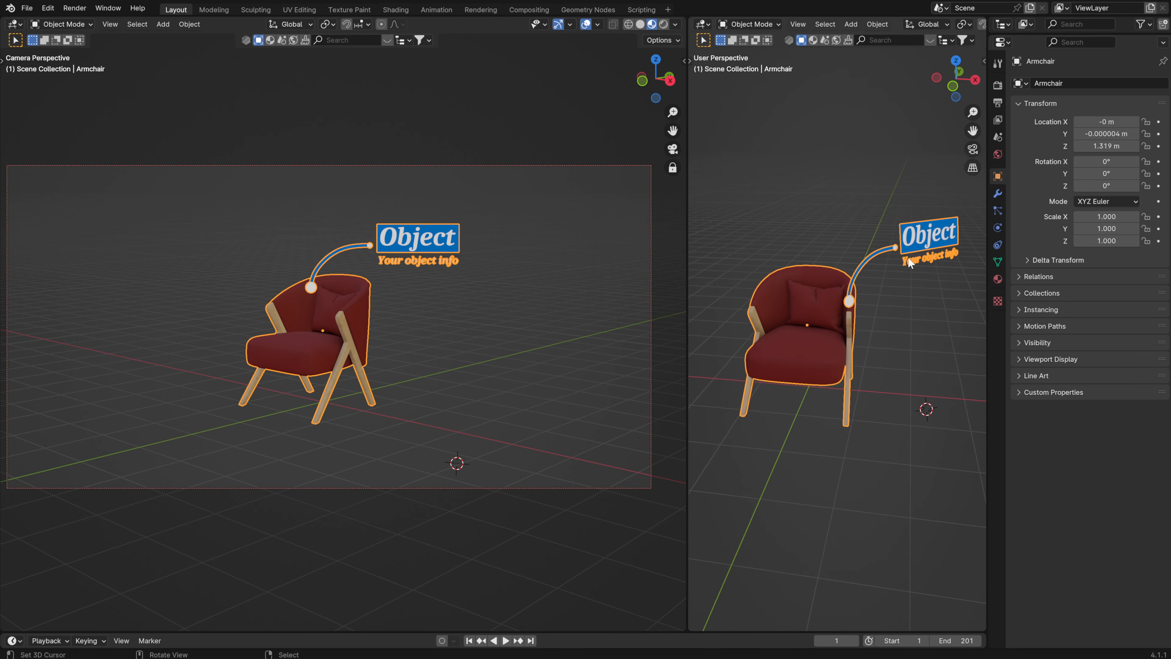
- Expand the Main settings of the armchair's GeoTagger-DT modifier and examine the label from the free perspective view
{"action": "left_click", "coordinate": [998, 194]}
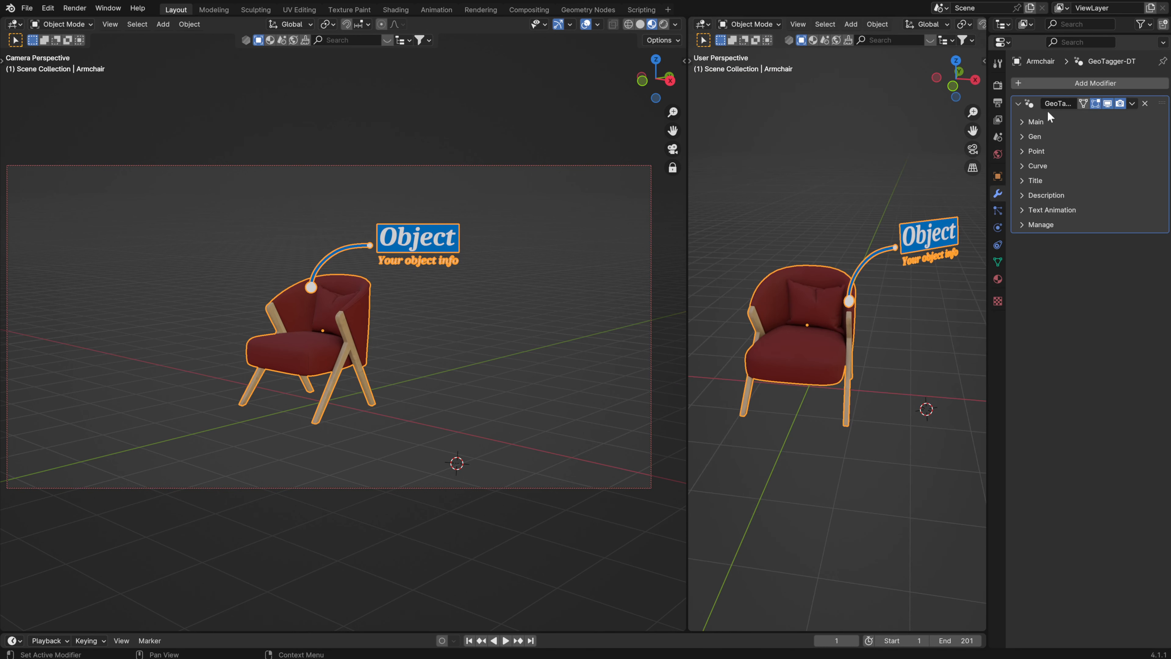
{"action": "left_click", "coordinate": [1023, 121]}
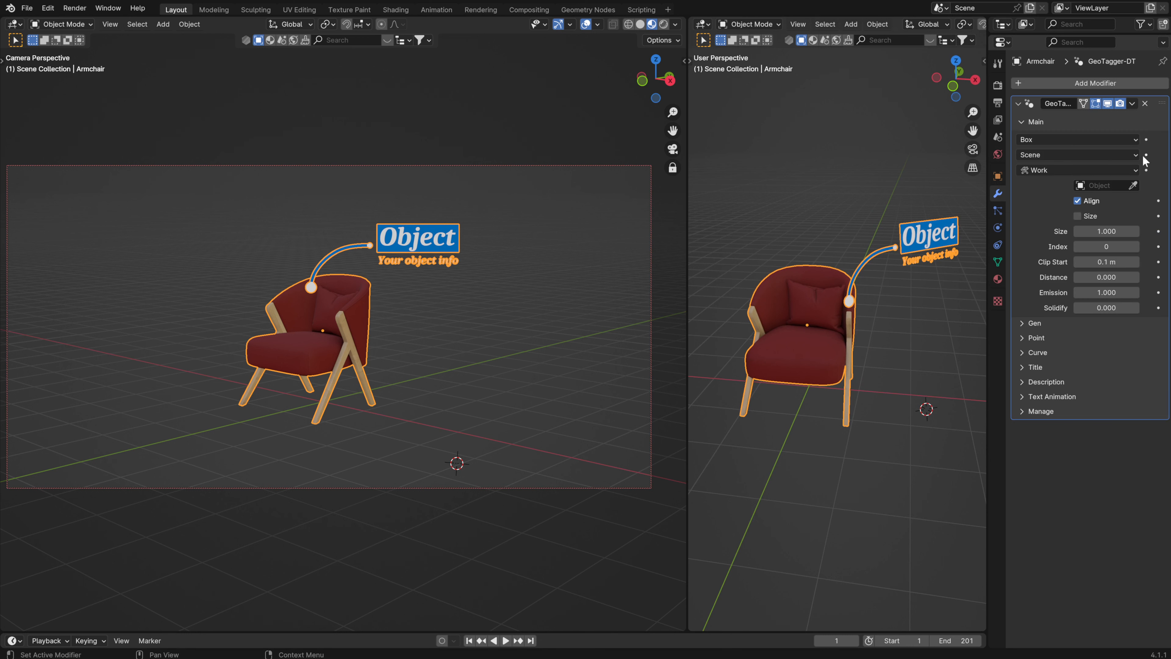
{"action": "scroll", "coordinate": [899, 291], "scroll_direction": "up", "scroll_amount": 2}
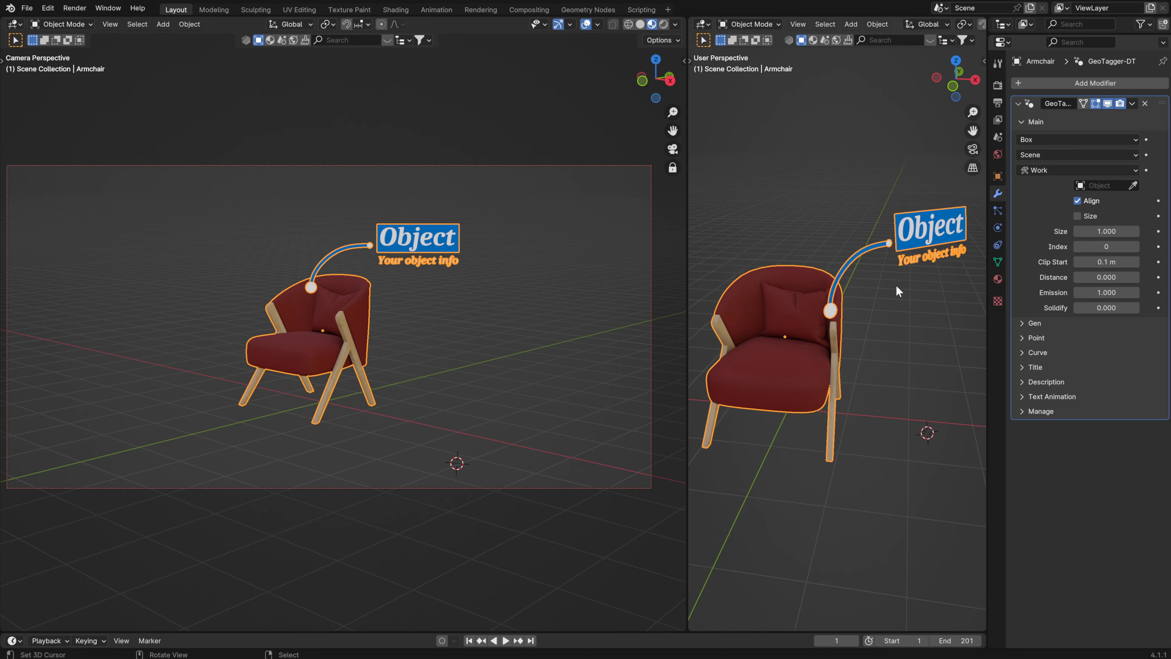
{"action": "mouse_move", "coordinate": [881, 258]}
{"action": "middle_mouse_down"}
{"action": "mouse_move", "coordinate": [866, 235]}
{"action": "mouse_move", "coordinate": [892, 244]}
{"action": "middle_mouse_up"}
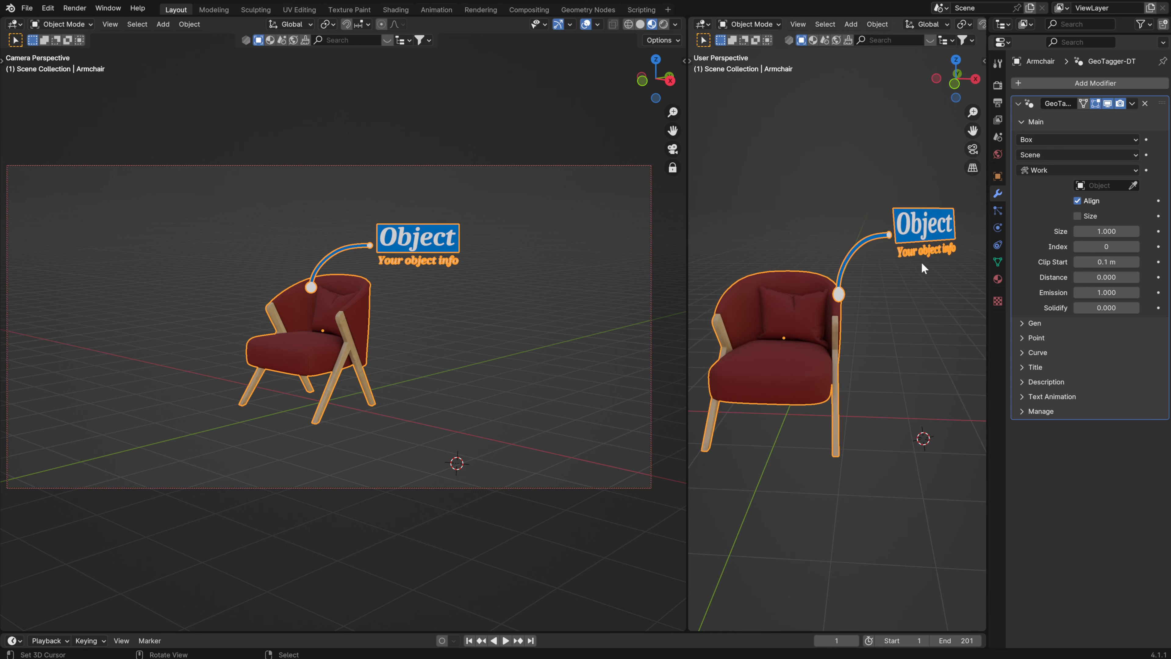
- Set the GeoTagger-DT mode to Camera and test how the label scales with camera distance
{"action": "left_click", "coordinate": [1036, 155]}
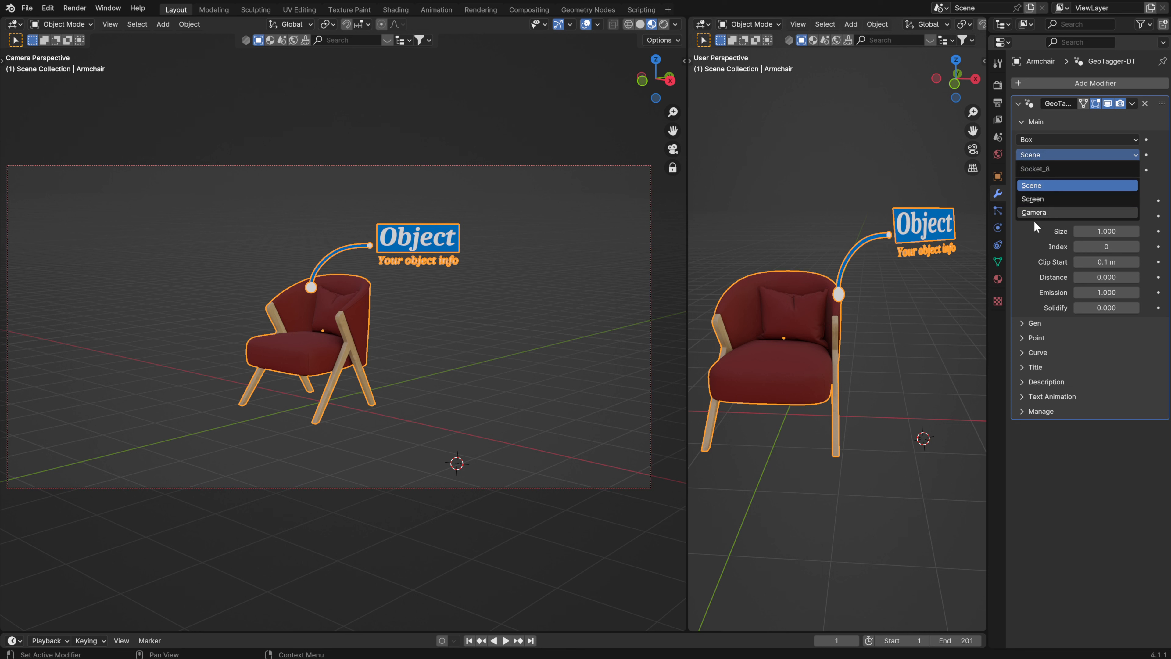
{"action": "left_click", "coordinate": [1037, 212]}
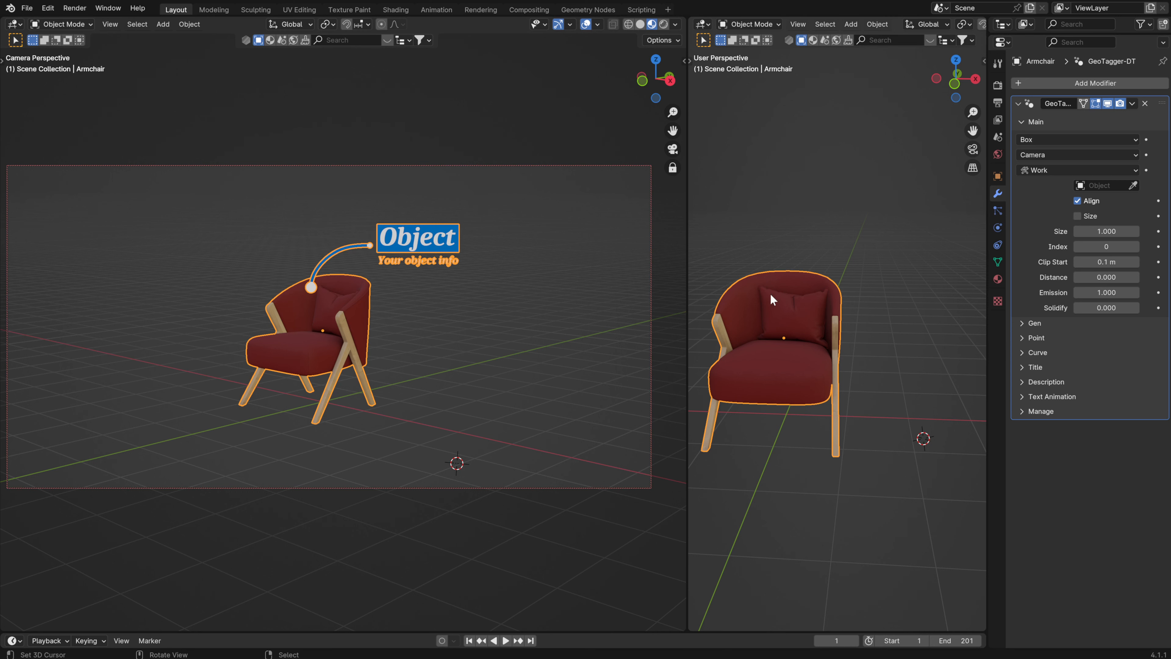
{"action": "scroll", "coordinate": [366, 369], "scroll_direction": "down", "scroll_amount": 5}
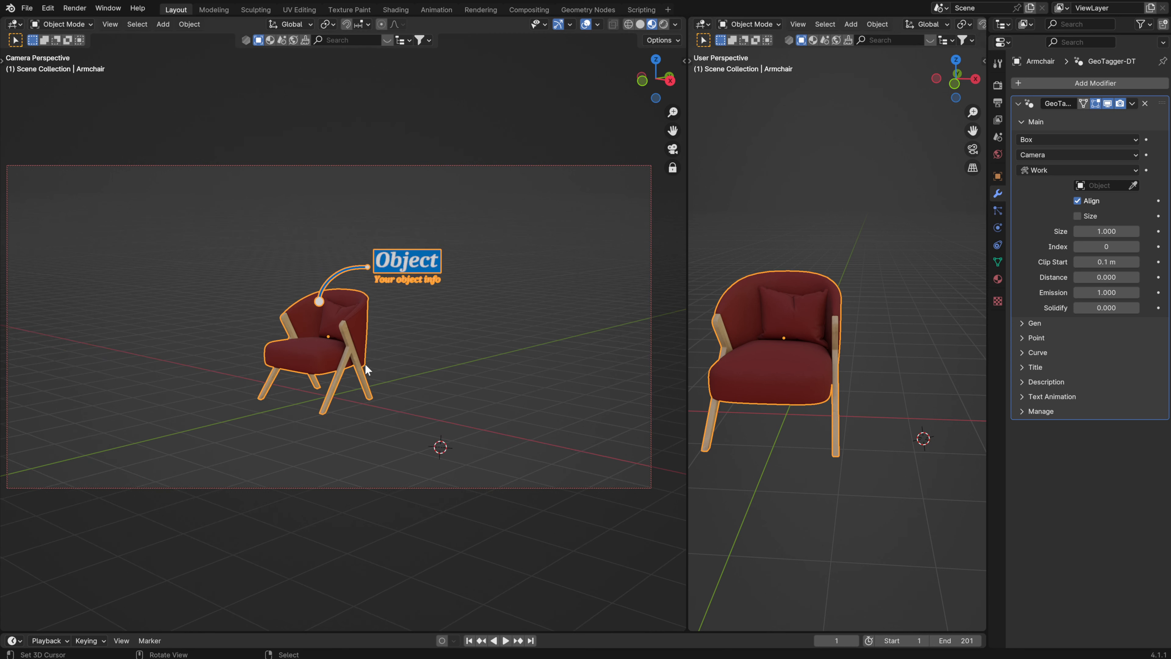
{"action": "scroll", "coordinate": [359, 386], "scroll_direction": "up", "scroll_amount": 5}
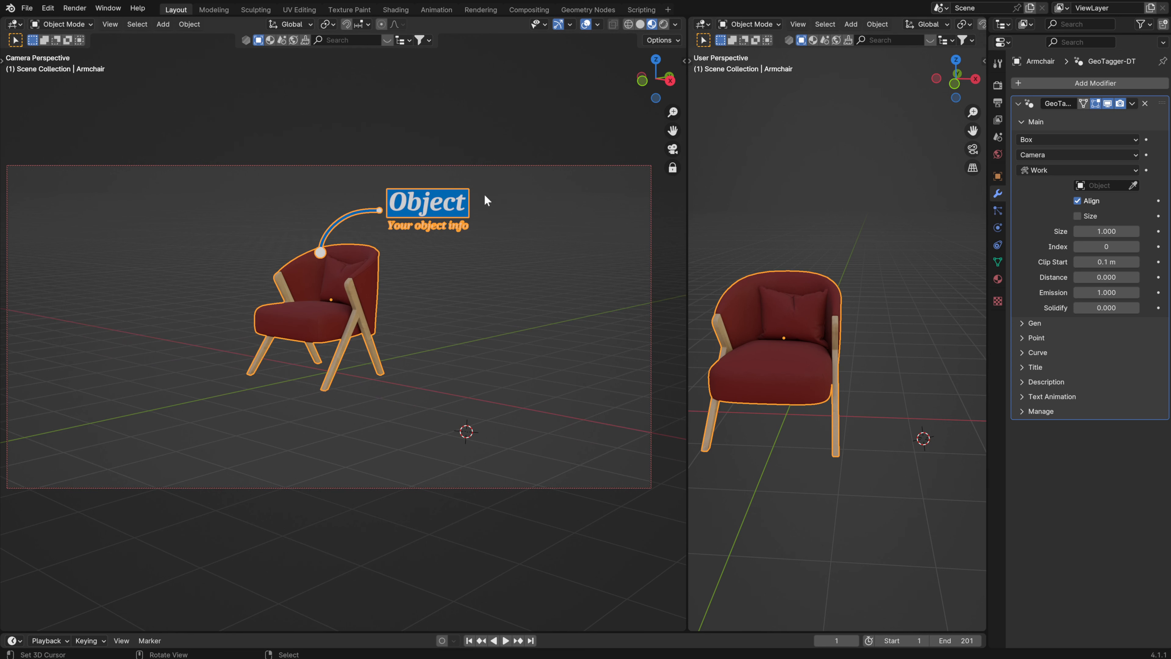
- Set the GeoTagger-DT mode to Screen with the camera farther from the armchair
{"action": "left_click", "coordinate": [1025, 156]}
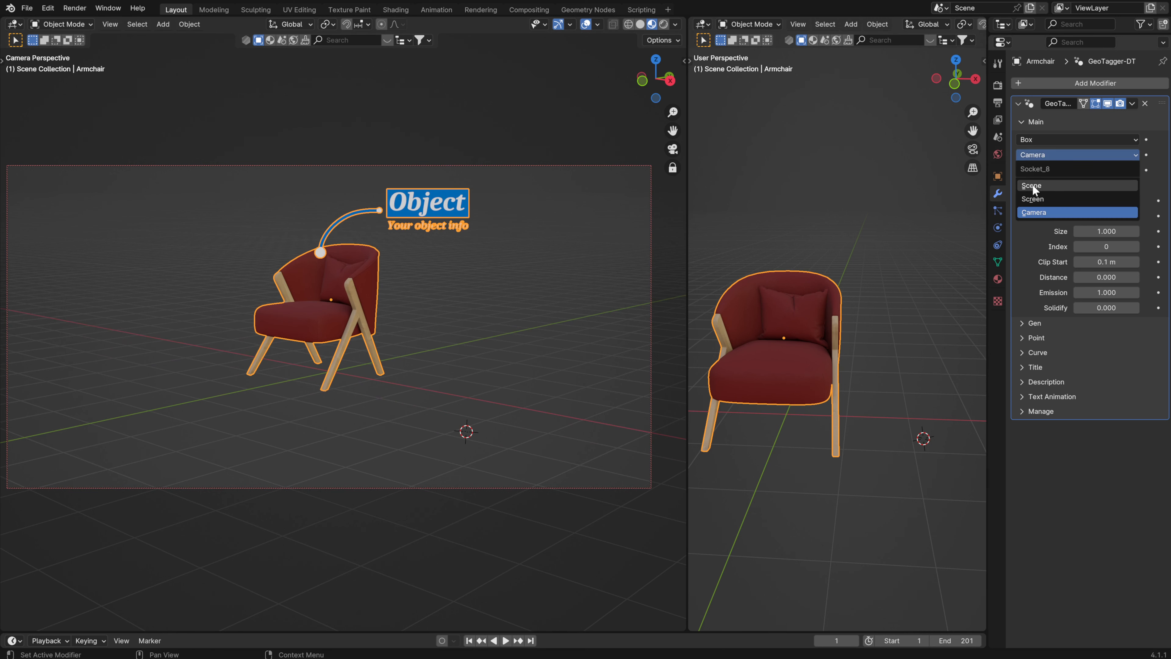
{"action": "scroll", "coordinate": [359, 321], "scroll_direction": "down", "scroll_amount": 5}
{"action": "scroll", "coordinate": [358, 323], "scroll_direction": "up", "scroll_amount": 4}
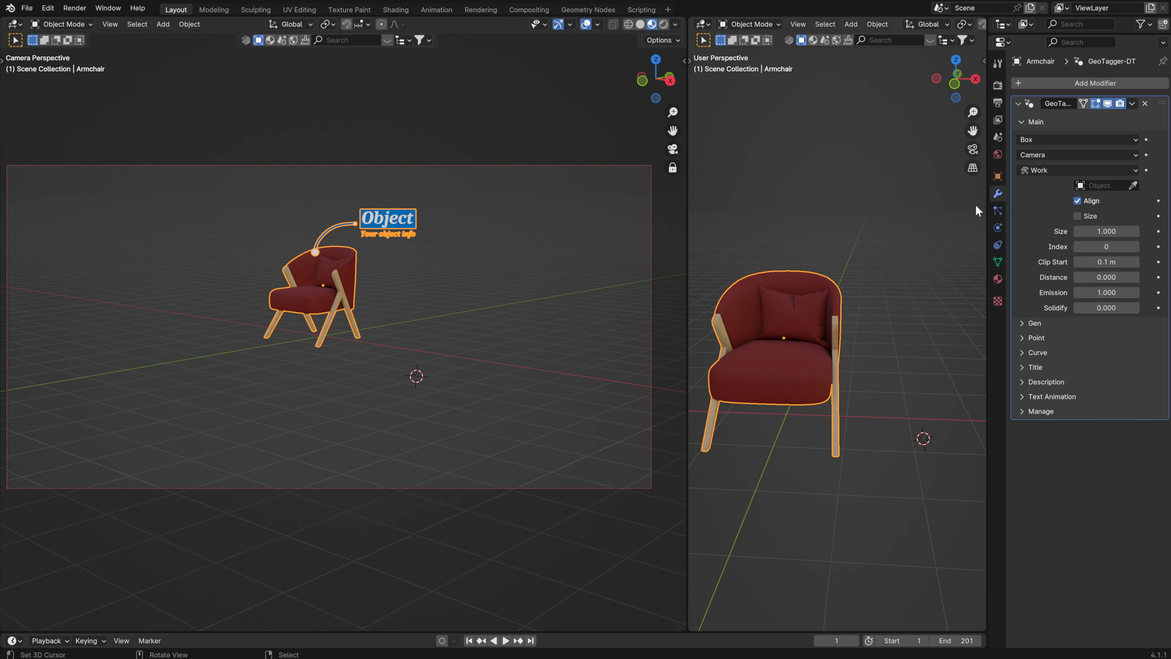
{"action": "left_click", "coordinate": [1026, 155]}
{"action": "left_click", "coordinate": [1037, 197]}
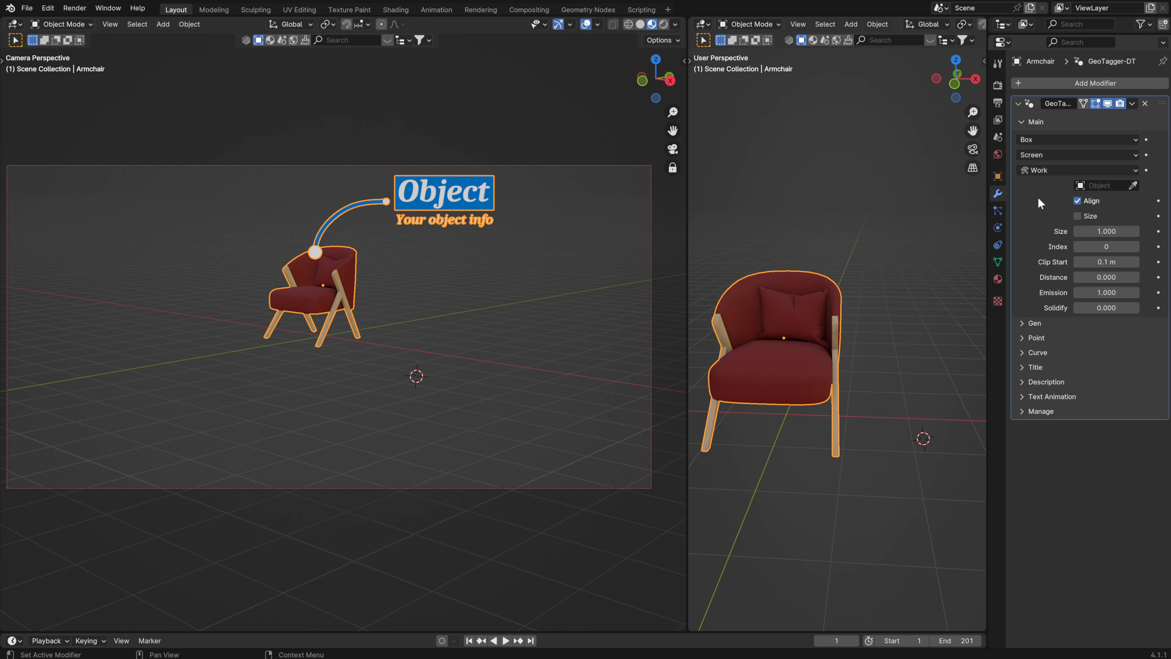
- Examine how the armchair's Screen-mode label behaves at different camera distances and angles
{"action": "middle_click_drag", "start_coordinate": [371, 252], "coordinate": [373, 302], "text": "shift"}
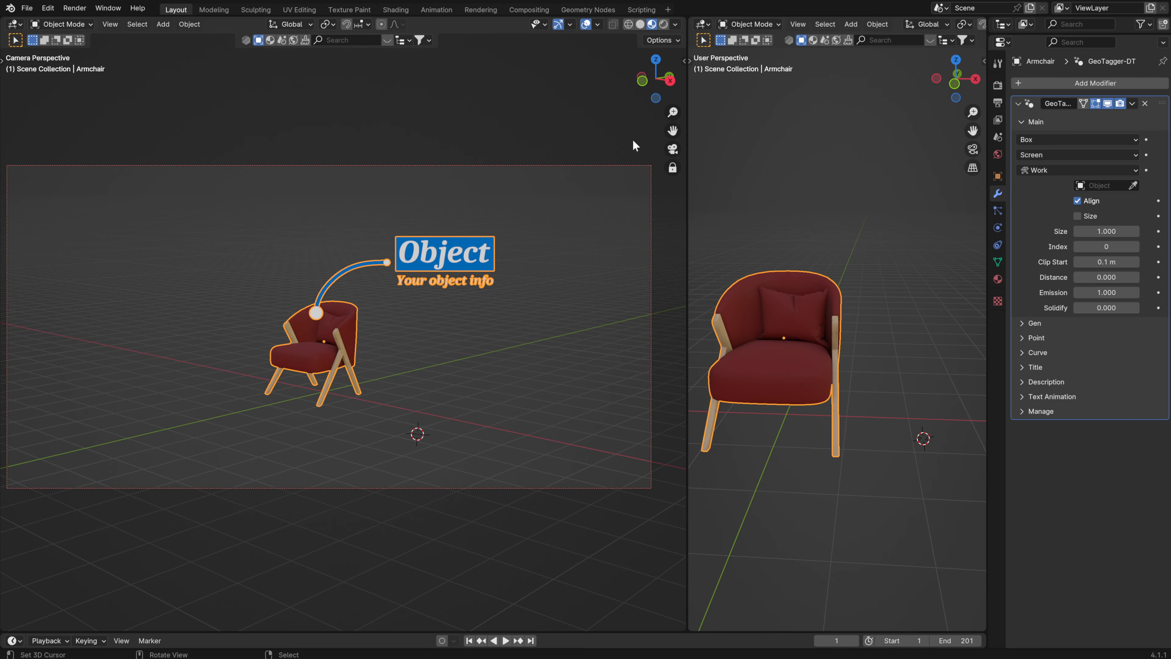
{"action": "scroll", "coordinate": [401, 341], "scroll_direction": "down", "scroll_amount": 9}
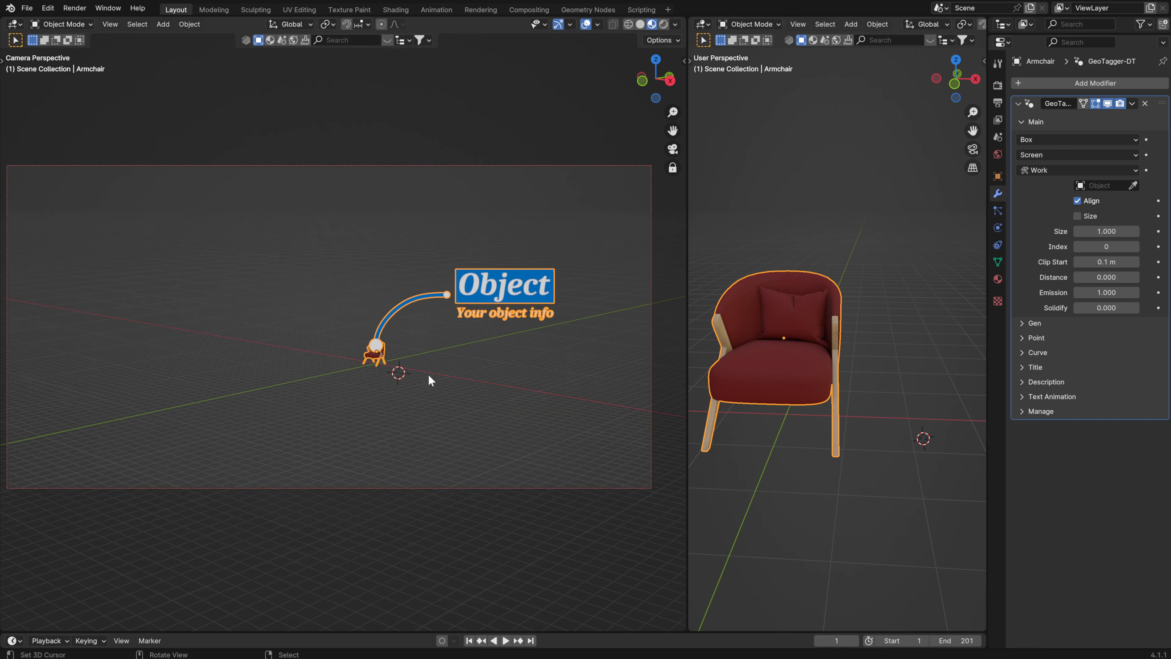
{"action": "scroll", "coordinate": [435, 375], "scroll_direction": "up", "scroll_amount": 6}
{"action": "scroll", "coordinate": [435, 376], "scroll_direction": "down", "scroll_amount": 5}
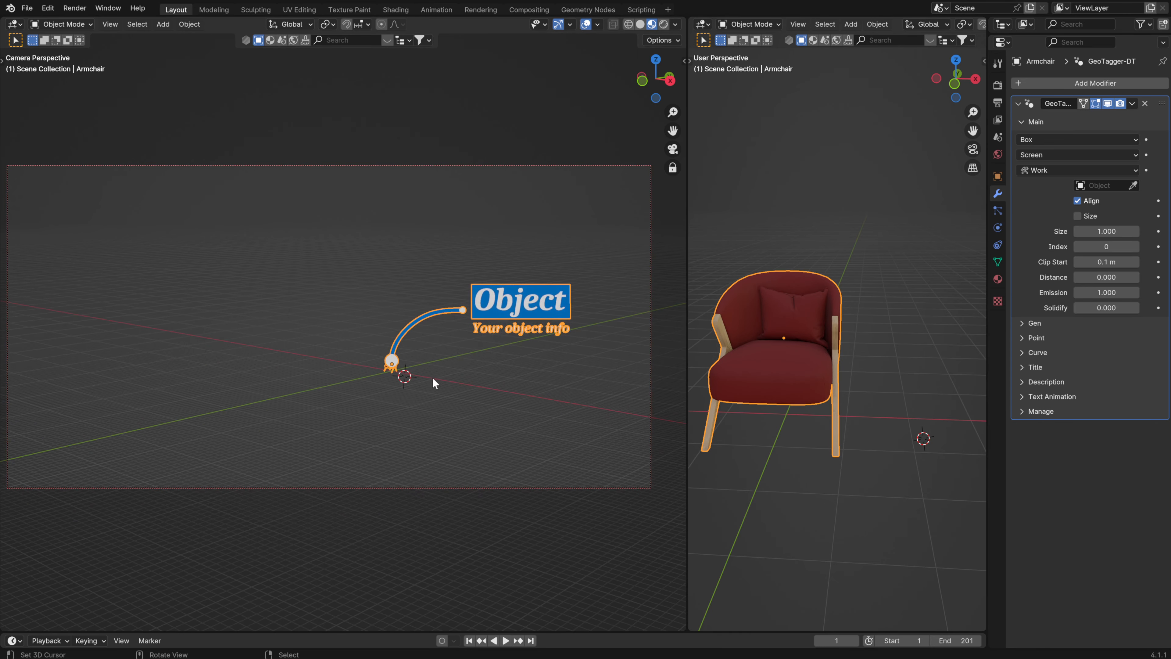
{"action": "scroll", "coordinate": [432, 379], "scroll_direction": "up", "scroll_amount": 2}
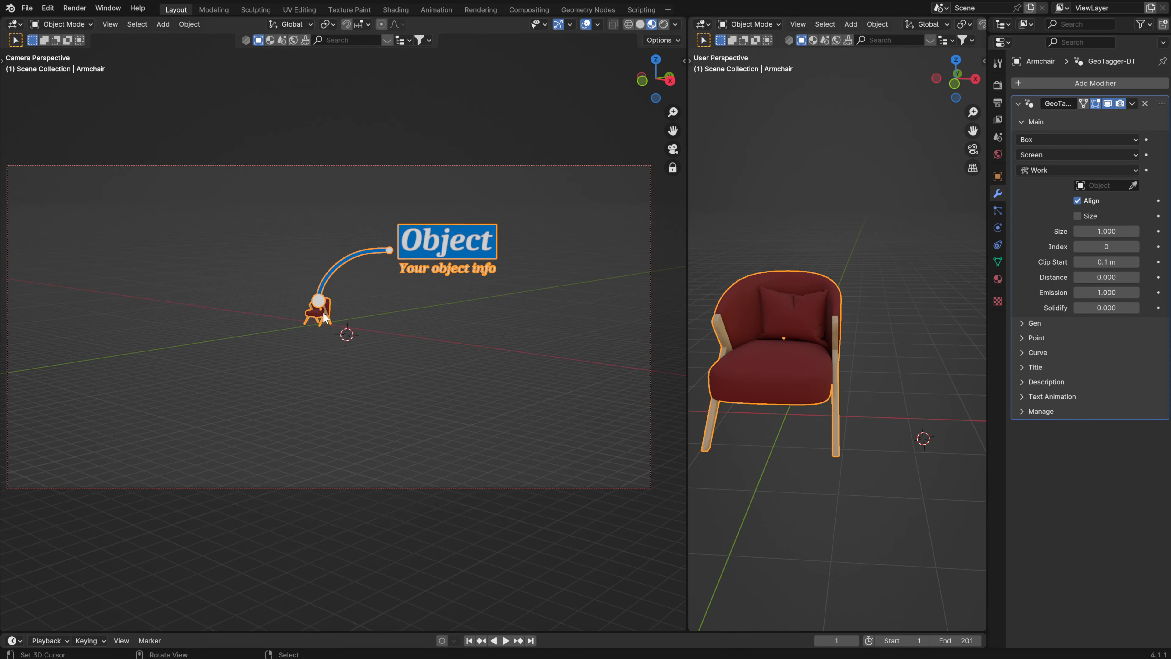
{"action": "middle_click_drag", "start_coordinate": [310, 319], "coordinate": [480, 305]}
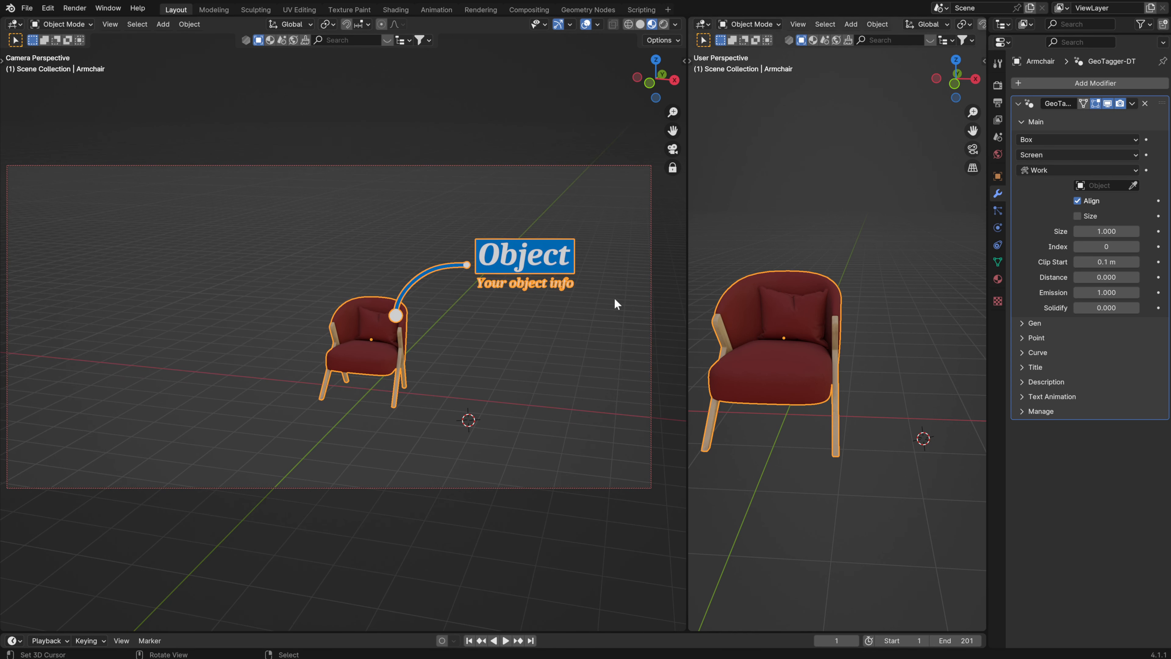
- Set the GeoTagger-DT mode to Scene and check the Box-placed label from another side of the armchair
{"action": "left_click", "coordinate": [1036, 153]}
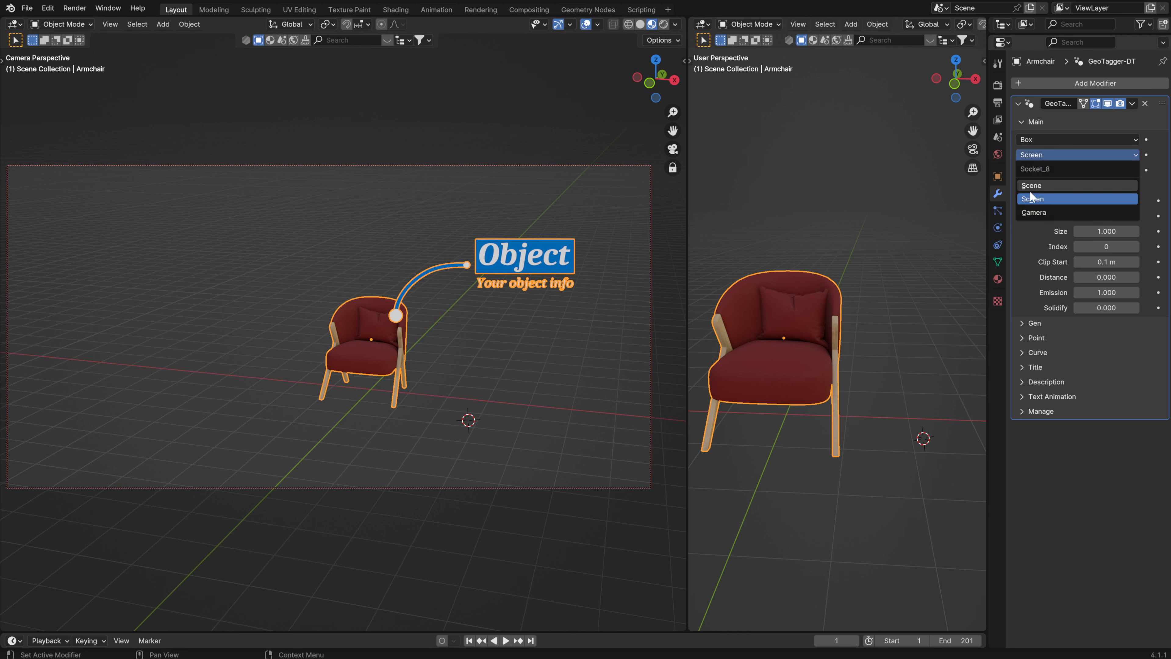
{"action": "left_click", "coordinate": [1039, 187]}
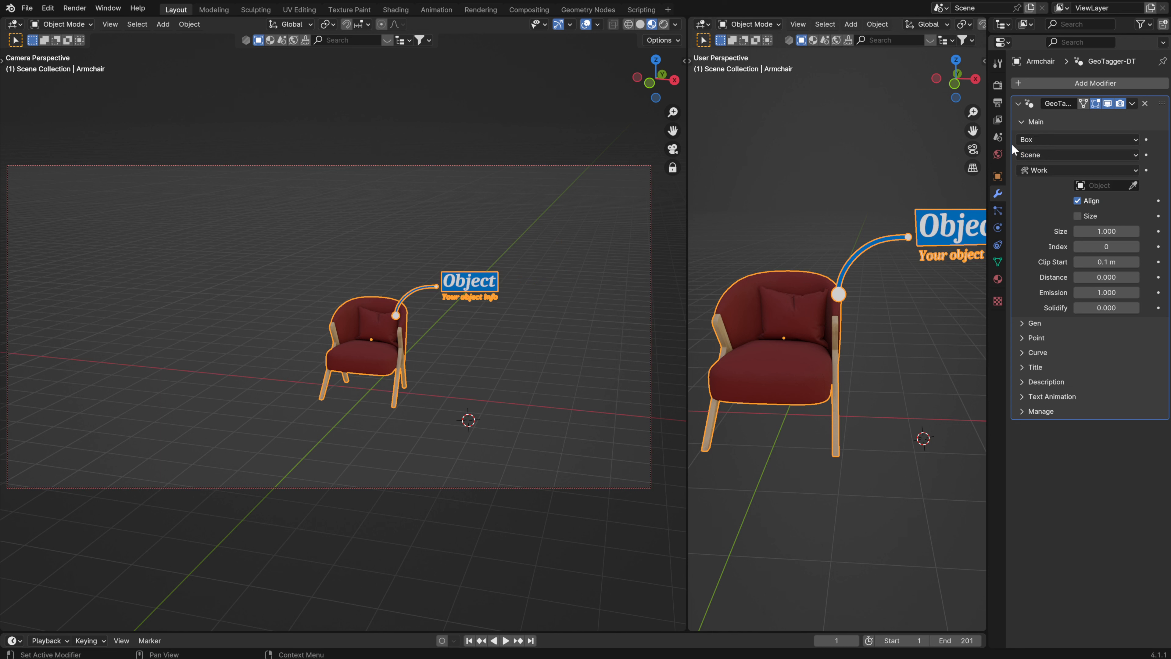
{"action": "left_click", "coordinate": [1037, 140]}
{"action": "middle_click_drag", "start_coordinate": [284, 352], "coordinate": [323, 332]}
- Set the label's attachment type to Point and examine it in Edit Mode from several camera angles around the mesh
{"action": "left_click", "coordinate": [1051, 144]}
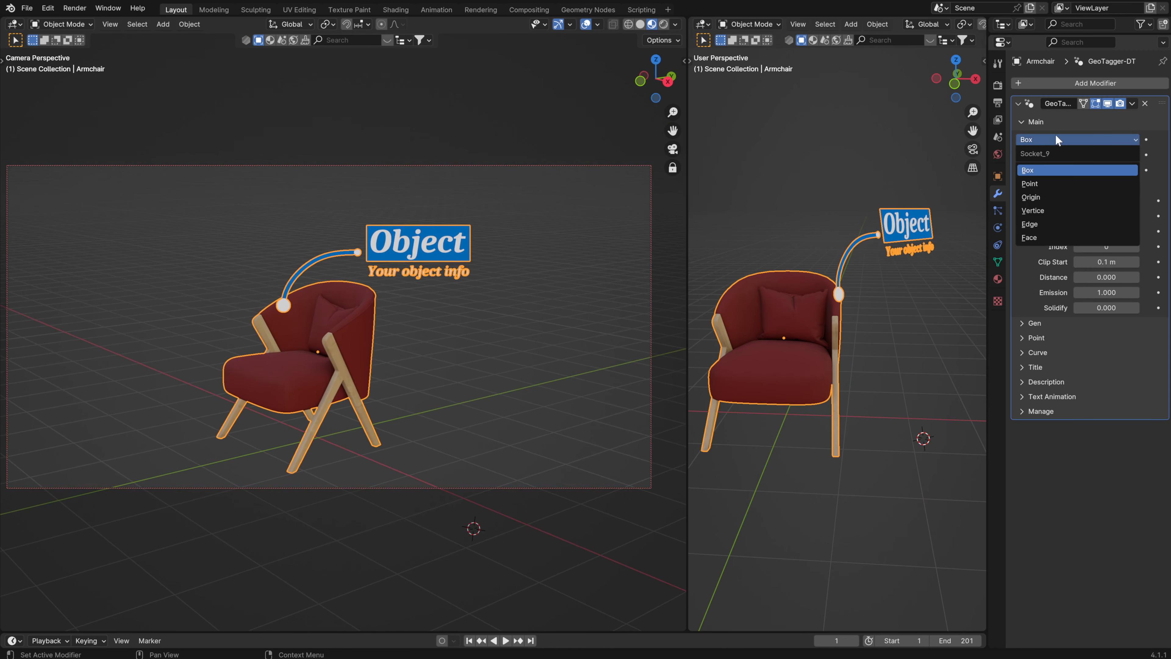
{"action": "left_click", "coordinate": [1034, 184]}
{"action": "middle_click_drag", "start_coordinate": [260, 402], "coordinate": [492, 400]}
{"action": "left_click", "coordinate": [842, 368]}
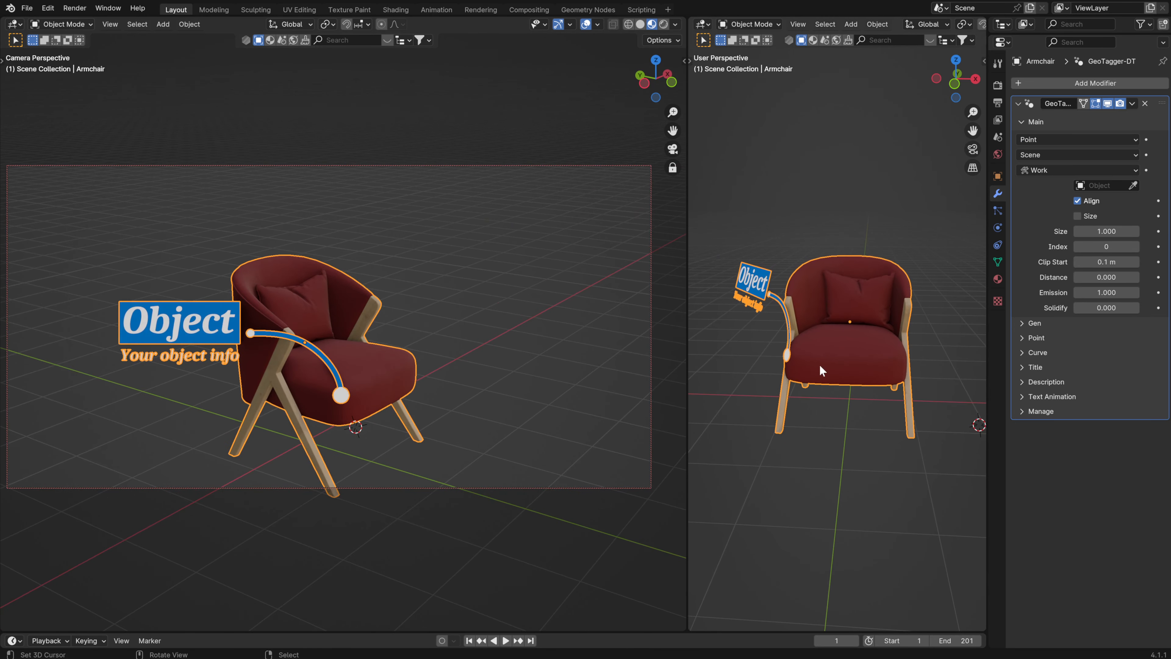
{"action": "key", "text": "KP_Decimal"}
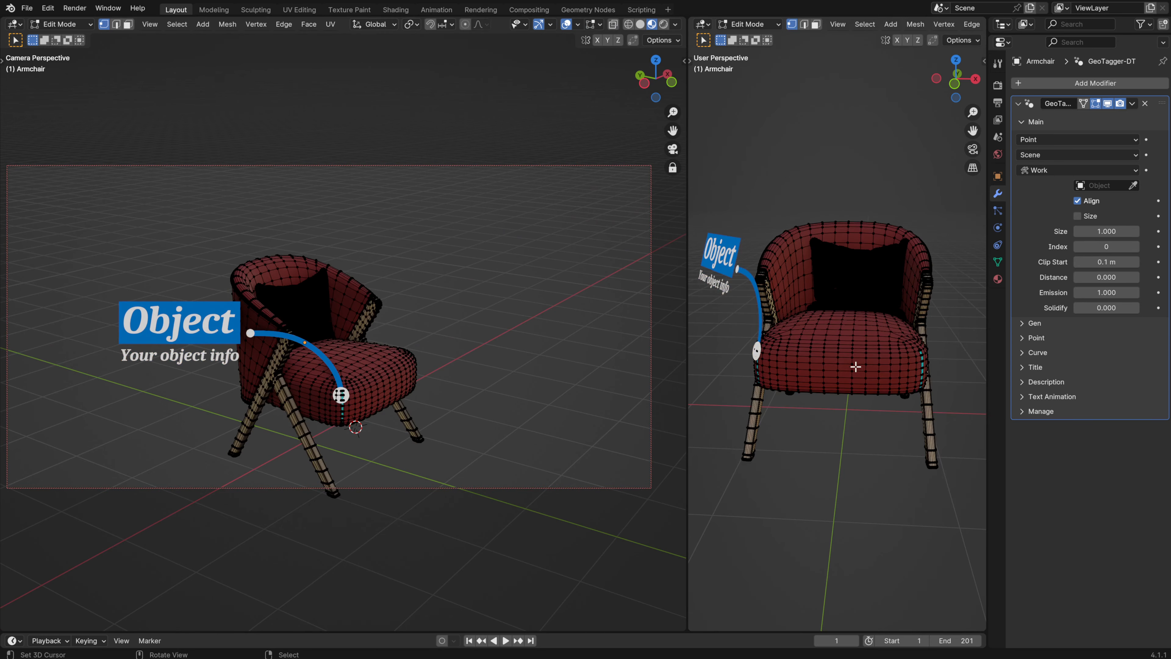
{"action": "key", "text": "Tab"}
{"action": "mouse_move", "coordinate": [450, 372]}
{"action": "middle_mouse_down"}
{"action": "mouse_move", "coordinate": [329, 366]}
{"action": "mouse_move", "coordinate": [547, 324]}
{"action": "mouse_move", "coordinate": [444, 351]}
{"action": "middle_mouse_up"}
{"action": "middle_click_drag", "start_coordinate": [276, 345], "coordinate": [165, 345]}
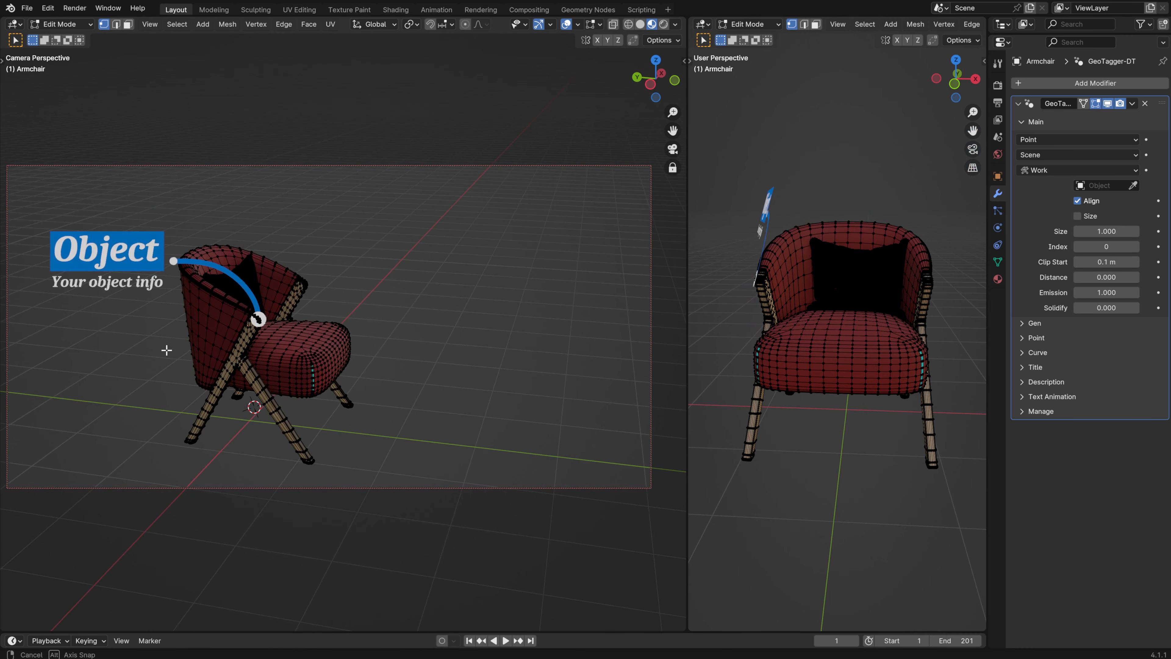
- Set the label's attachment type to Origin and view it from a different camera angle
{"action": "left_click", "coordinate": [1029, 140]}
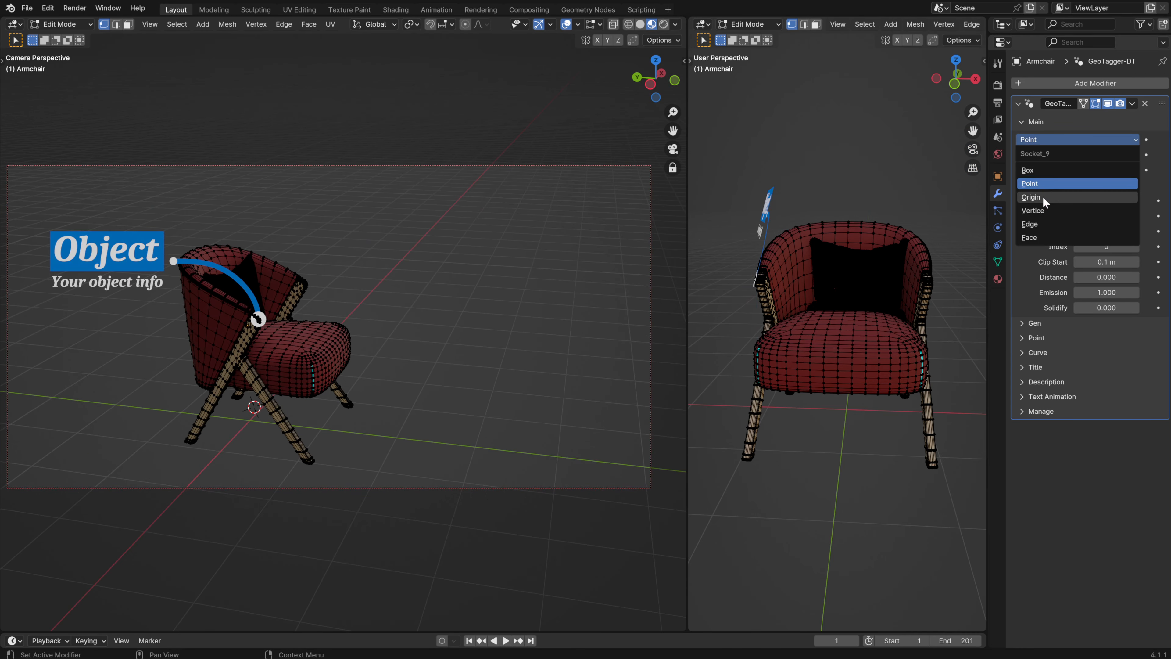
{"action": "left_click", "coordinate": [1033, 197]}
{"action": "mouse_move", "coordinate": [283, 336]}
{"action": "middle_mouse_down"}
{"action": "mouse_move", "coordinate": [275, 318]}
{"action": "mouse_move", "coordinate": [291, 332]}
{"action": "middle_mouse_up"}
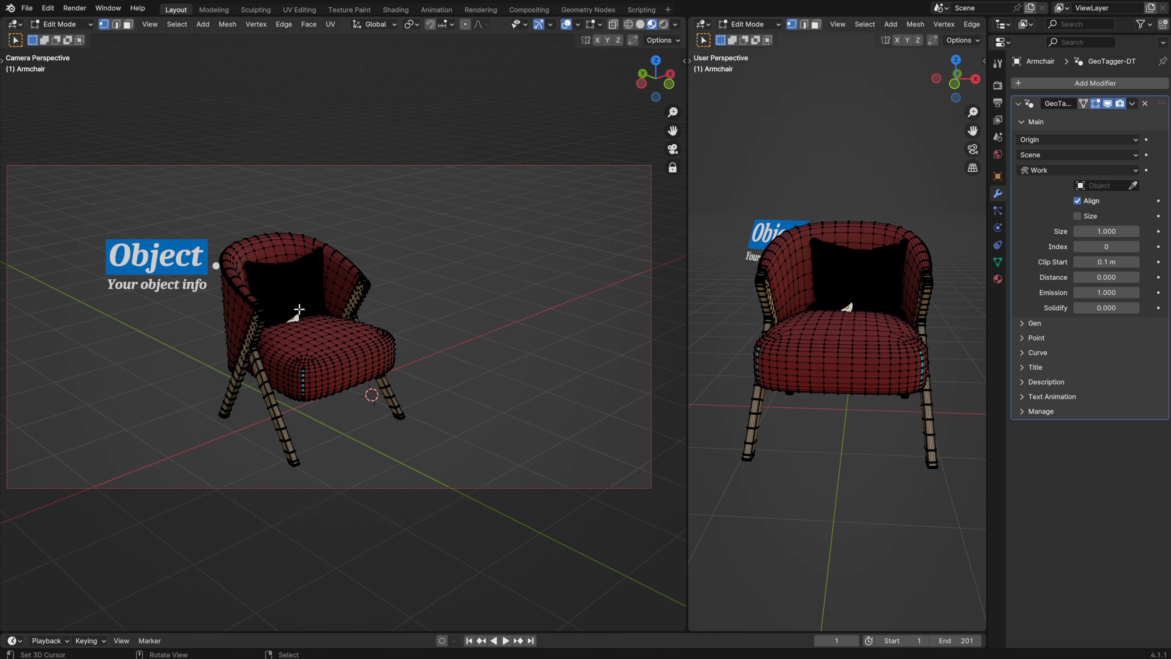
- Try the Screen and Camera modes with the Origin-attached label and restore the Scene mode
{"action": "left_click", "coordinate": [1030, 155]}
{"action": "left_click", "coordinate": [1050, 151]}
{"action": "left_click", "coordinate": [1035, 198]}
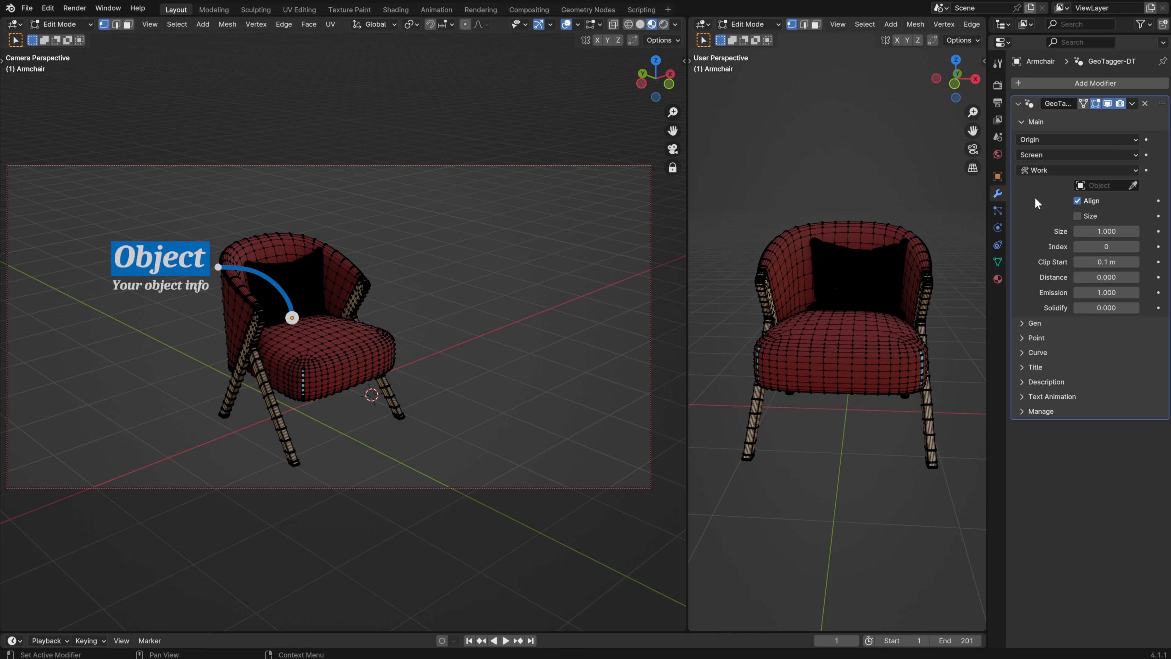
{"action": "left_click", "coordinate": [1043, 153]}
{"action": "left_click", "coordinate": [1034, 212]}
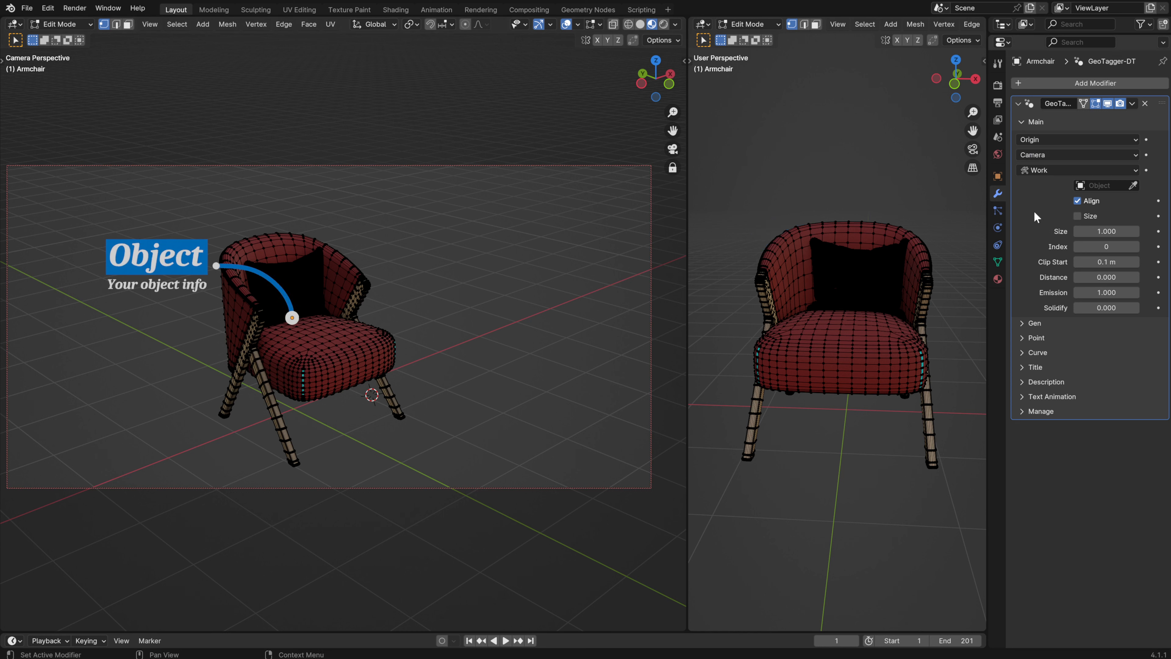
{"action": "middle_click_drag", "start_coordinate": [321, 348], "coordinate": [401, 306]}
{"action": "key", "text": "Tab"}
{"action": "key", "text": "Tab"}
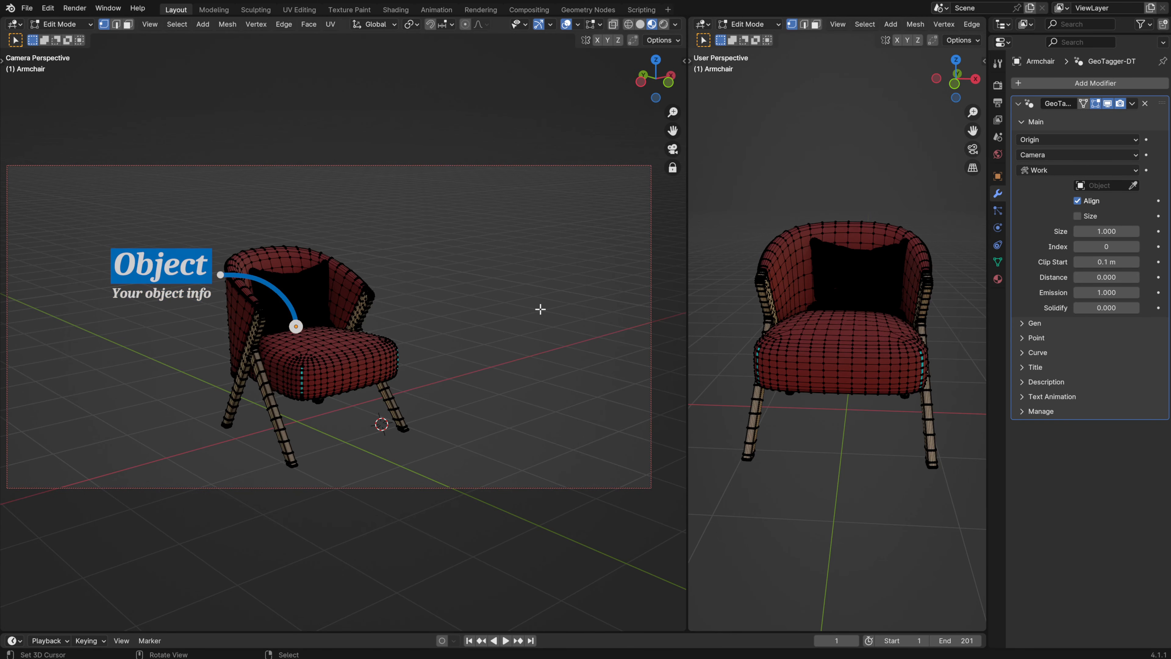
{"action": "left_click", "coordinate": [1034, 156]}
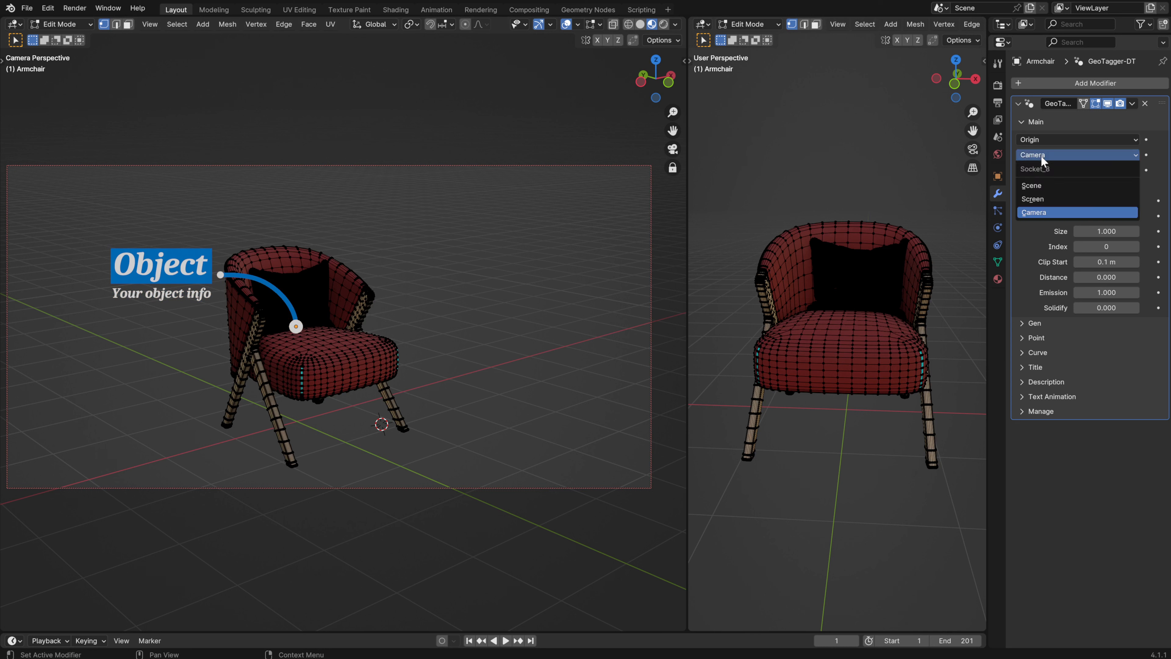
{"action": "left_click", "coordinate": [1037, 185]}
- Set the label's attachment type to Vertice and change its Index to 260
{"action": "left_click", "coordinate": [1035, 139]}
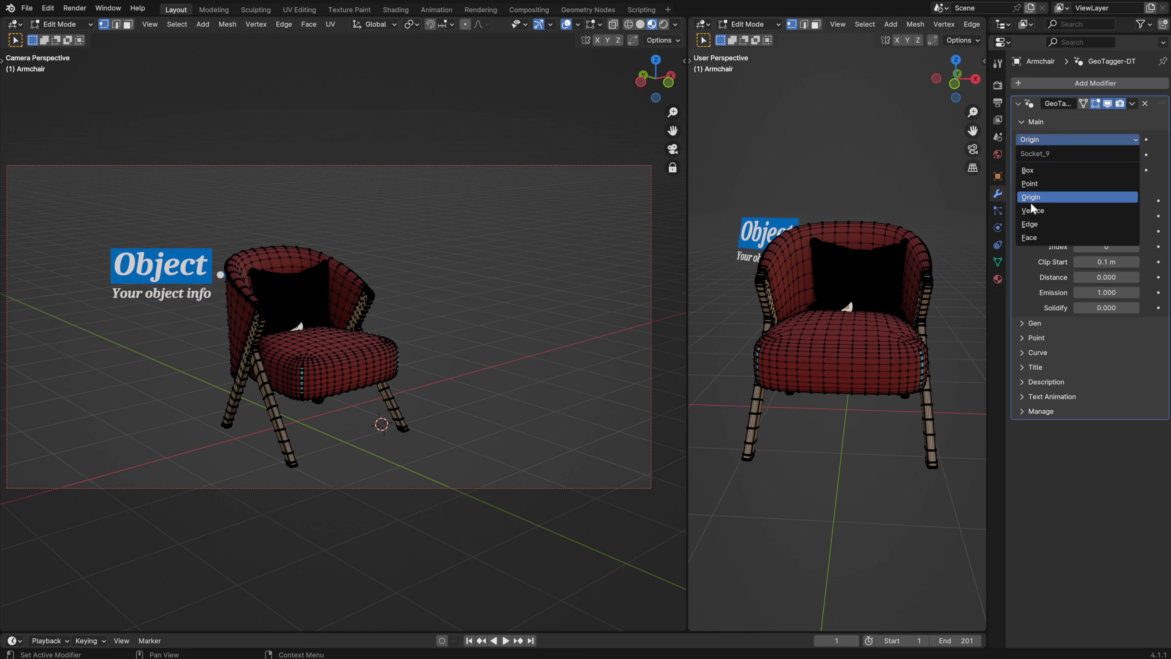
{"action": "left_click", "coordinate": [1033, 210]}
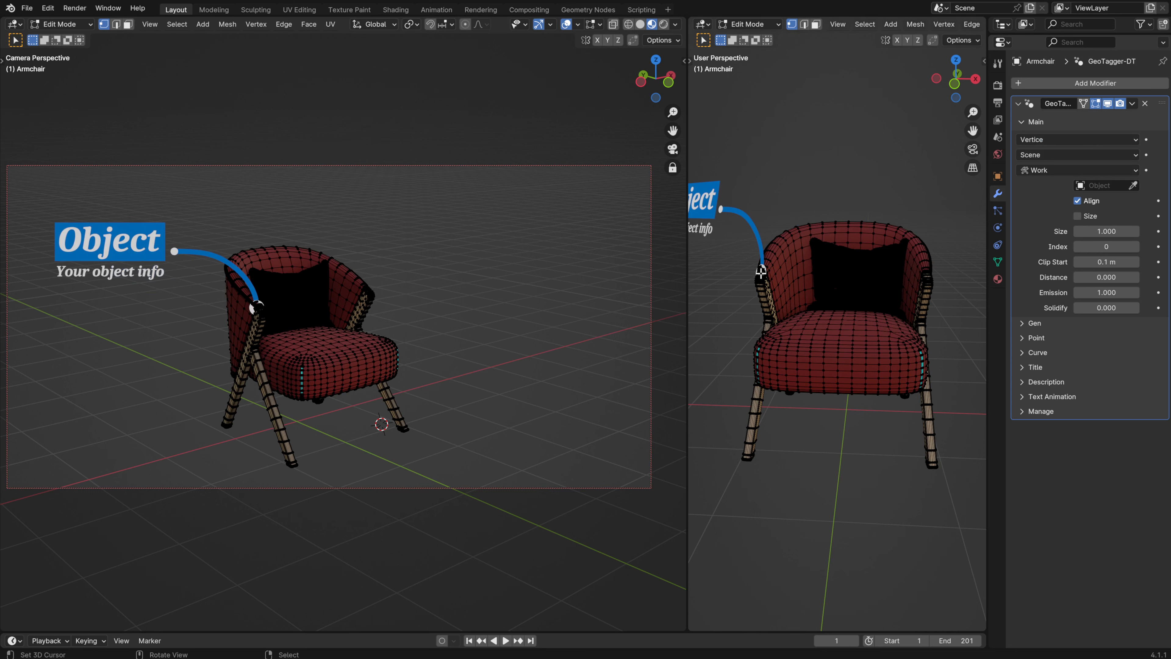
{"action": "mouse_move", "coordinate": [759, 277]}
{"action": "middle_mouse_down"}
{"action": "mouse_move", "coordinate": [863, 273]}
{"action": "mouse_move", "coordinate": [761, 279]}
{"action": "middle_mouse_up"}
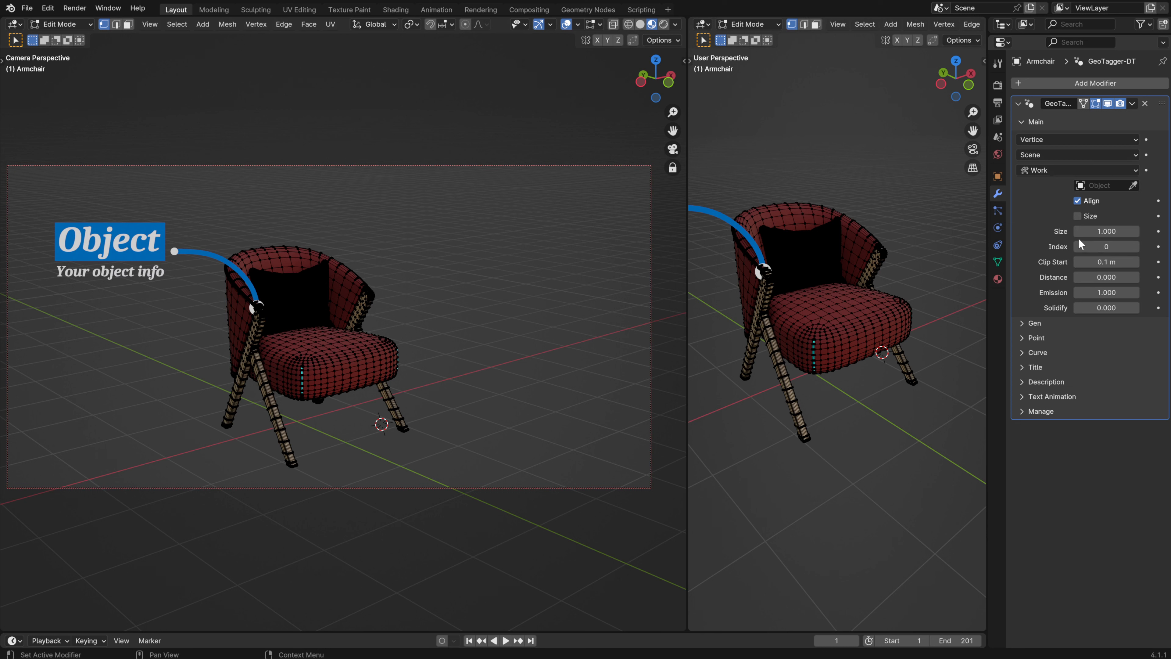
{"action": "left_click_drag", "start_coordinate": [1107, 248], "coordinate": [1038, 264]}
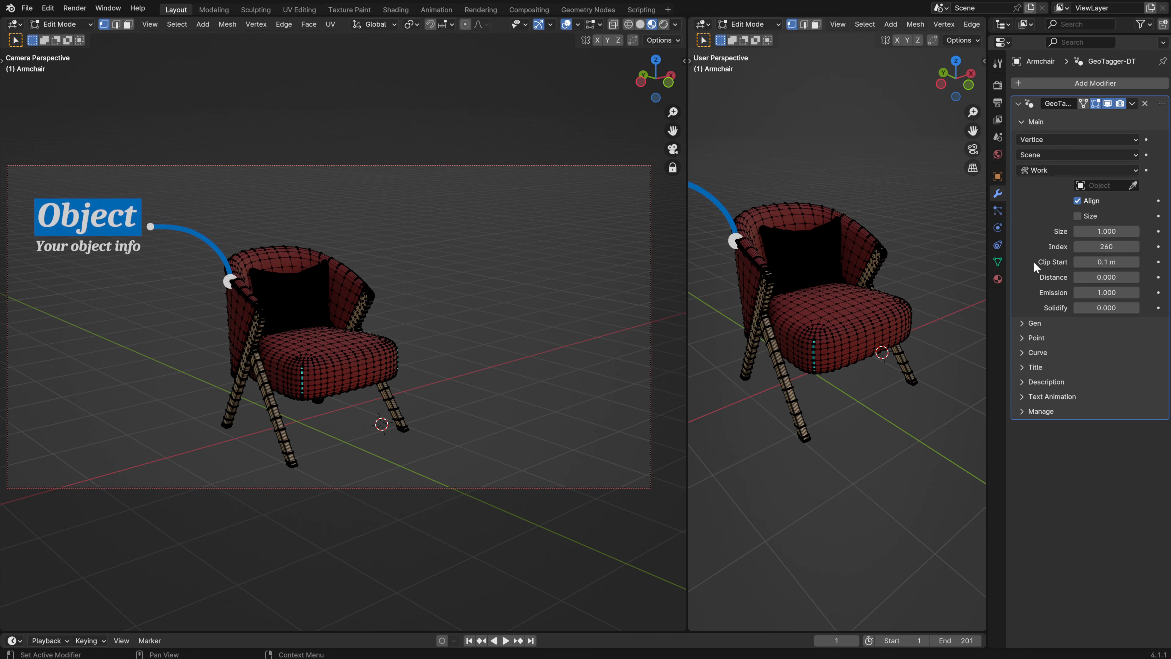
- Widen the camera viewport and select a vertex on the top surface of the armchair's seat
{"action": "left_click_drag", "start_coordinate": [686, 186], "coordinate": [789, 186]}
{"action": "scroll", "coordinate": [432, 341], "scroll_direction": "up", "scroll_amount": 2}
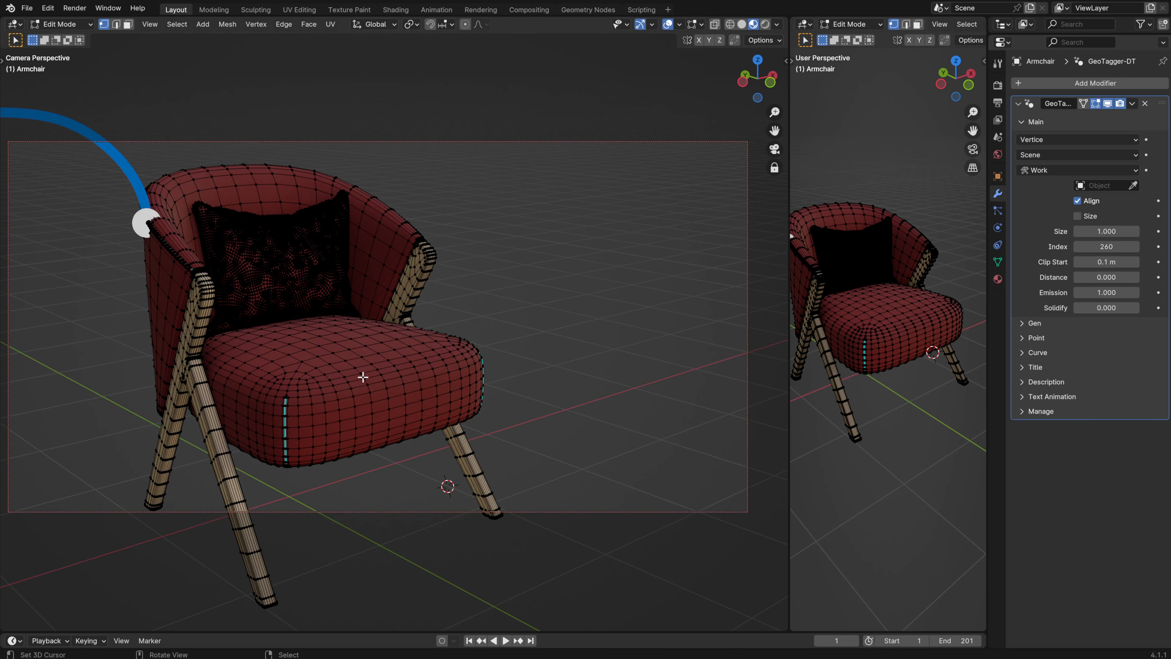
{"action": "left_click", "coordinate": [362, 357]}
{"action": "scroll", "coordinate": [359, 348], "scroll_direction": "down", "scroll_amount": 2}
{"action": "mouse_move", "coordinate": [395, 353]}
{"action": "middle_mouse_down"}
{"action": "mouse_move", "coordinate": [377, 368]}
{"action": "mouse_move", "coordinate": [384, 359]}
{"action": "middle_mouse_up"}
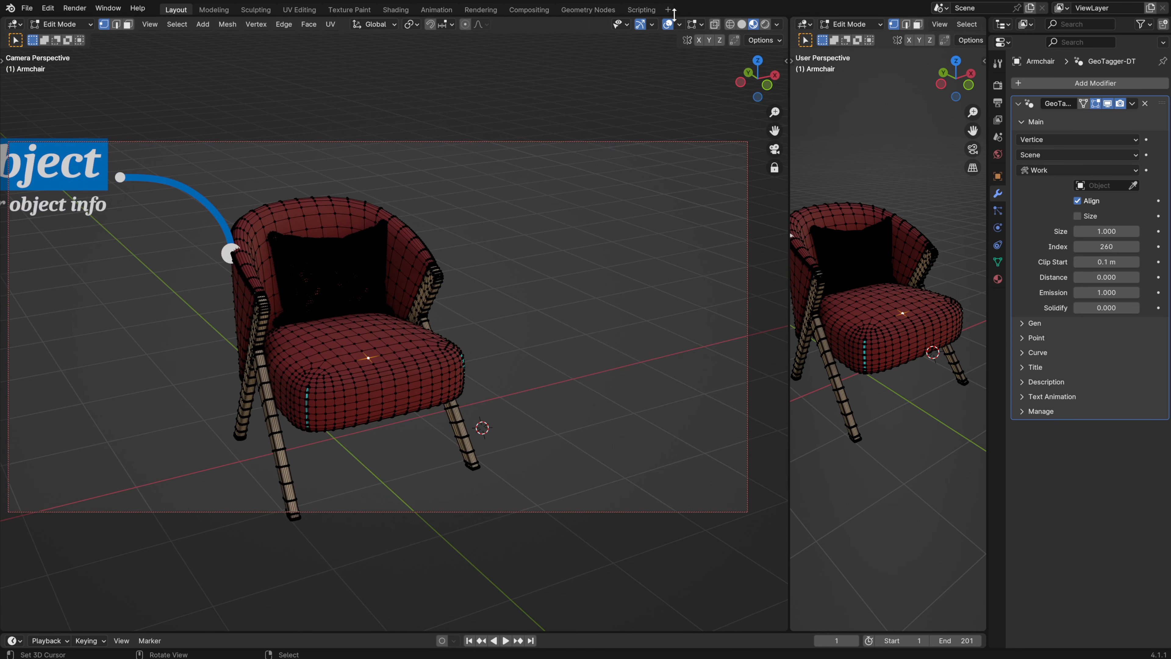
- Display the selected vertex's index number through the camera view's mesh edit overlays
{"action": "left_click", "coordinate": [680, 25]}
{"action": "key", "text": "Tab"}
{"action": "key", "text": "Tab"}
{"action": "left_click", "coordinate": [678, 26]}
{"action": "left_click", "coordinate": [604, 110]}
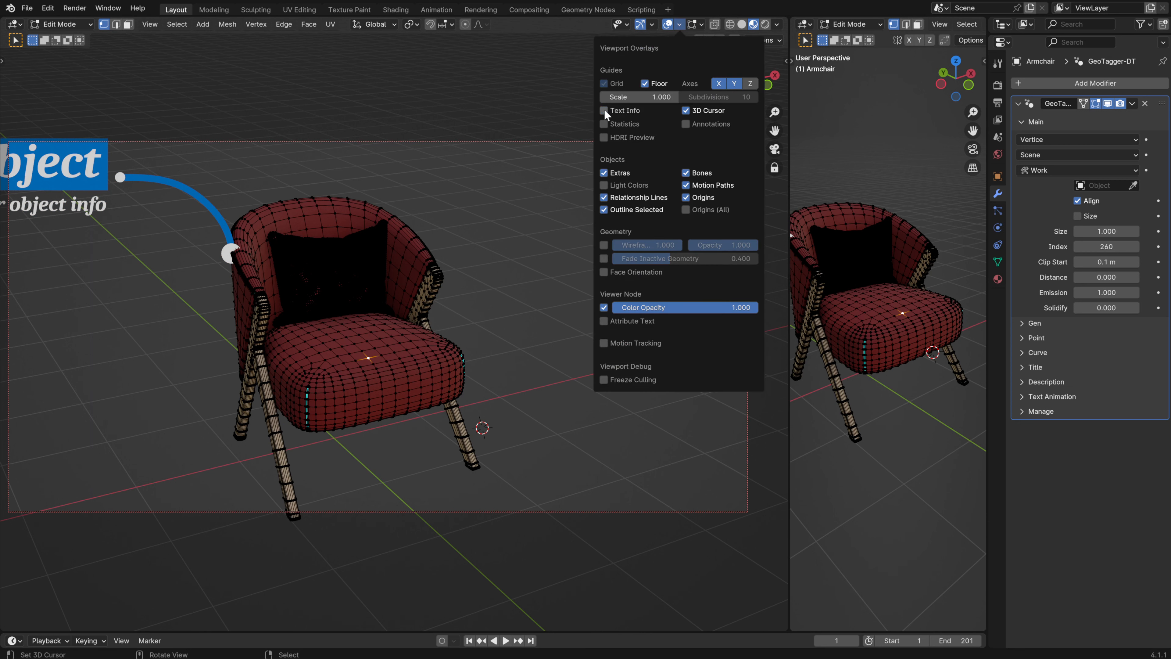
{"action": "left_click", "coordinate": [604, 110]}
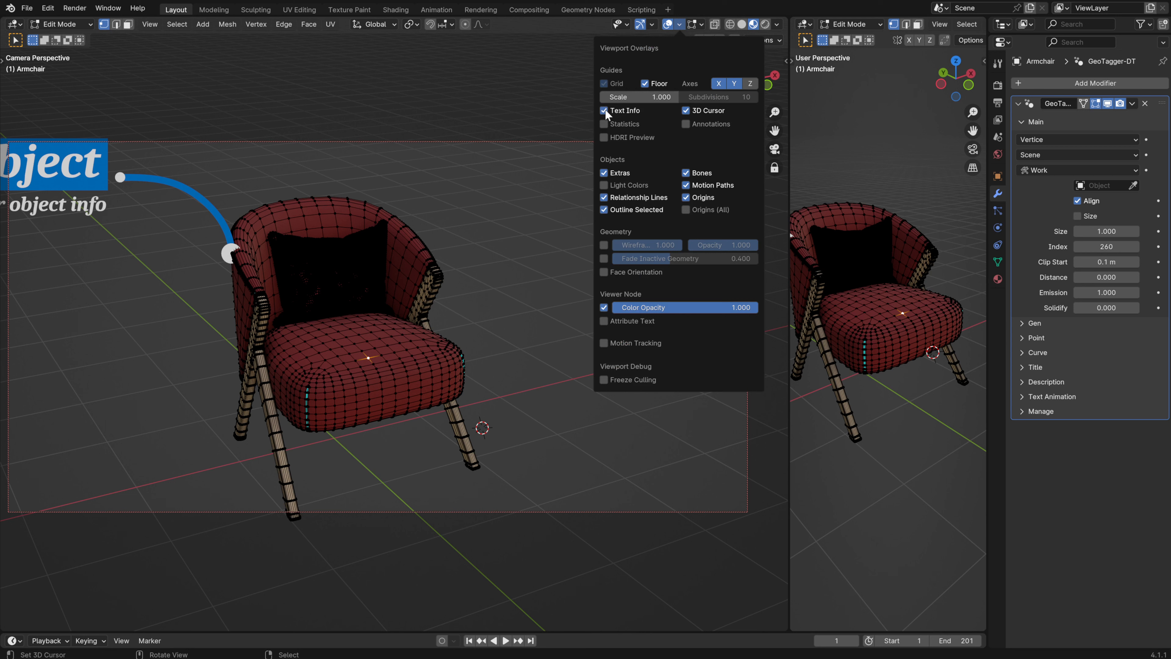
{"action": "left_click", "coordinate": [697, 25]}
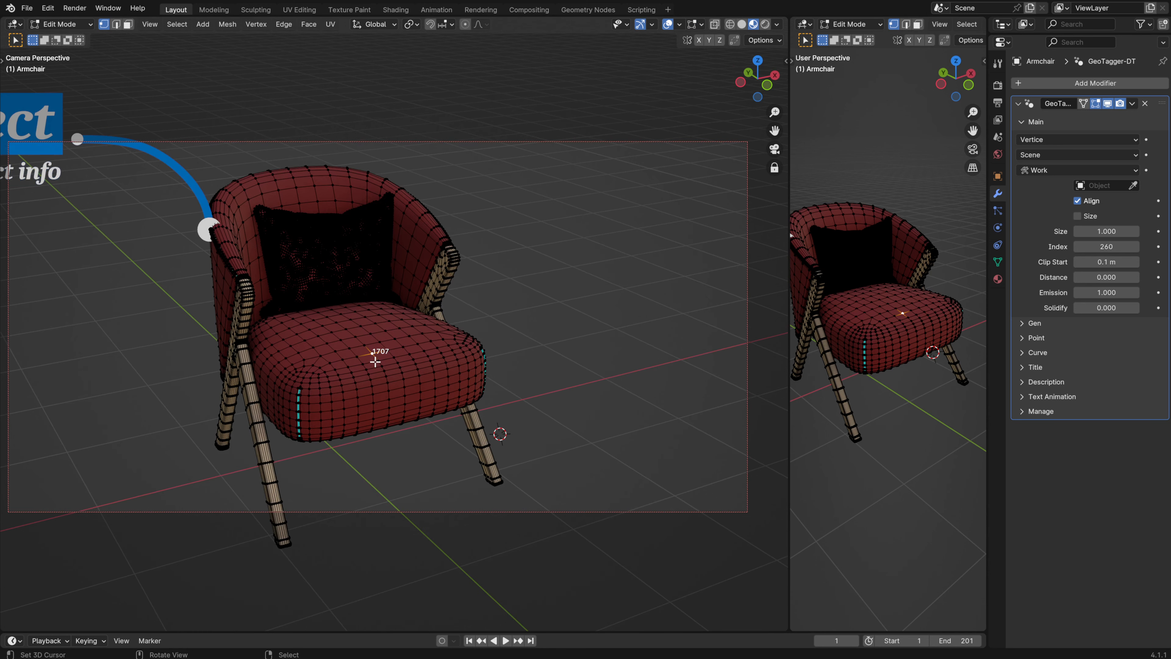
- Set the GeoTagger-DT Index to 1707 and check the label's position on the seat in Object Mode and Edit Mode
{"action": "scroll", "coordinate": [377, 363], "scroll_direction": "down", "scroll_amount": 5}
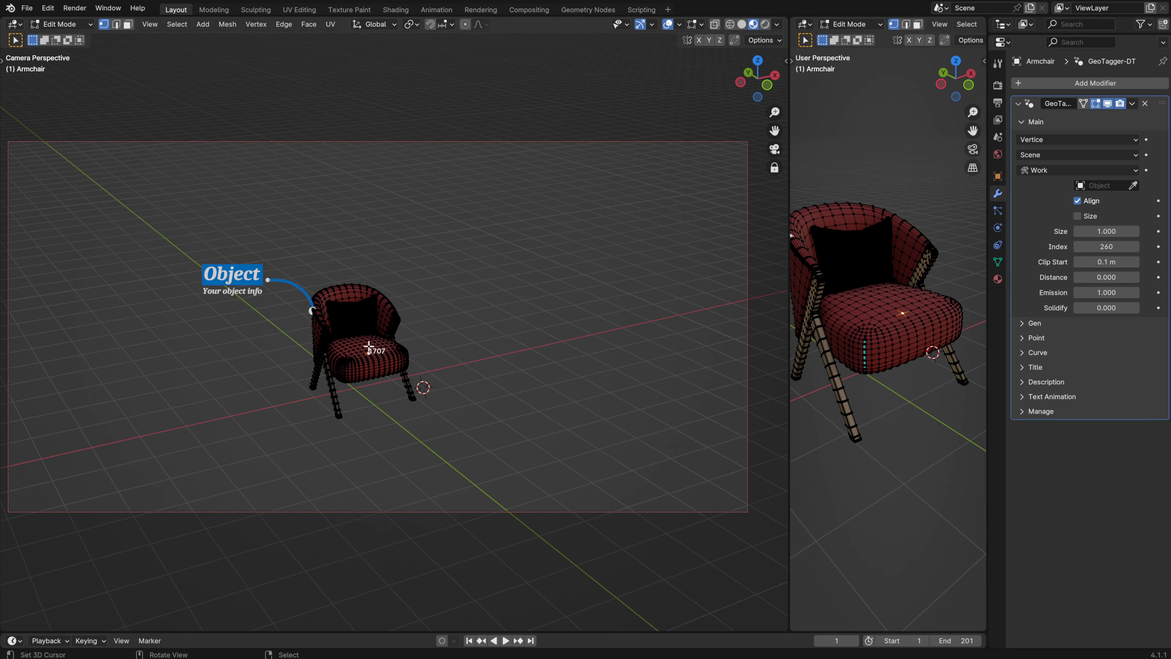
{"action": "left_click", "coordinate": [1106, 247]}
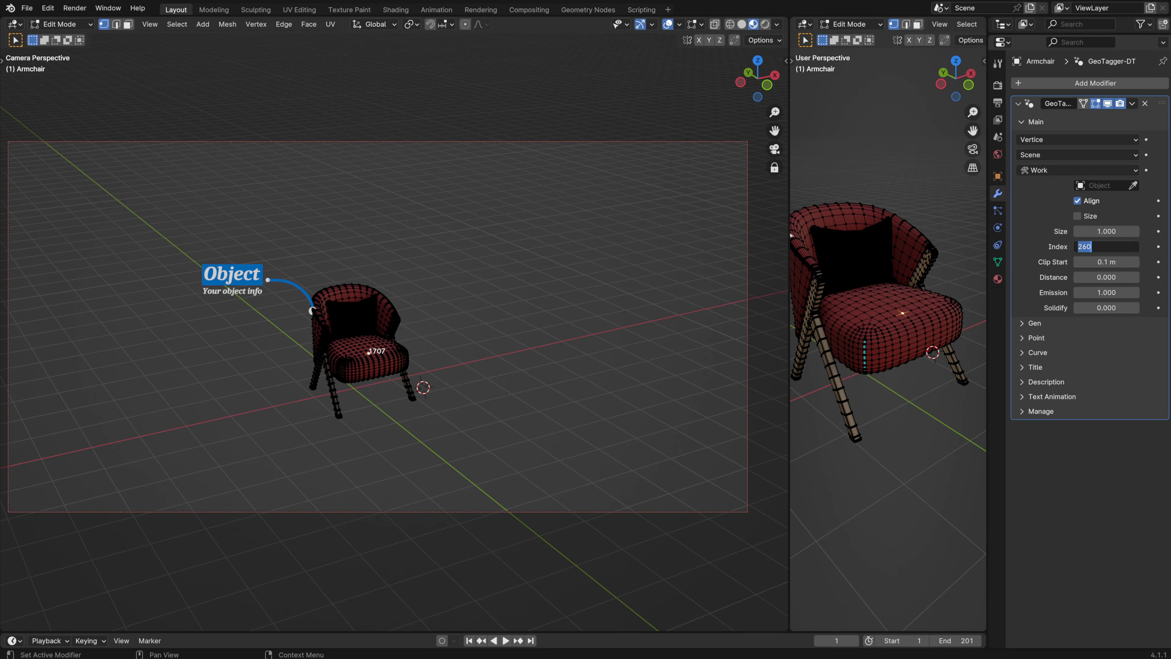
{"action": "type", "text": "1707"}
{"action": "key", "text": "Return"}
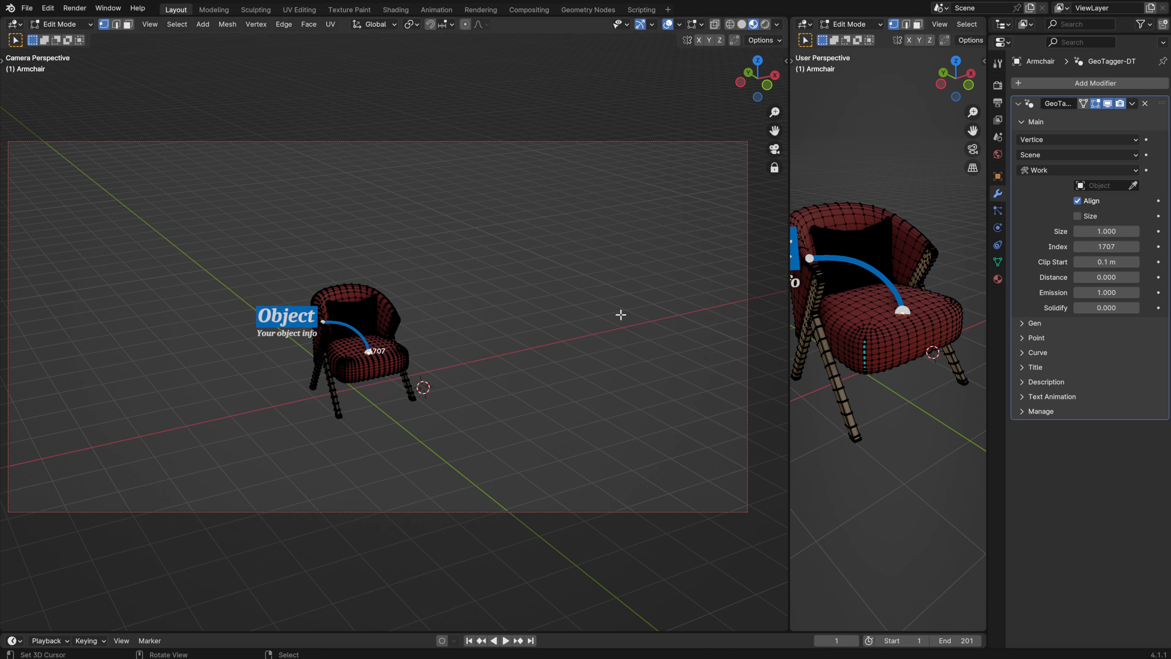
{"action": "key", "text": "Tab"}
{"action": "scroll", "coordinate": [429, 330], "scroll_direction": "up", "scroll_amount": 5}
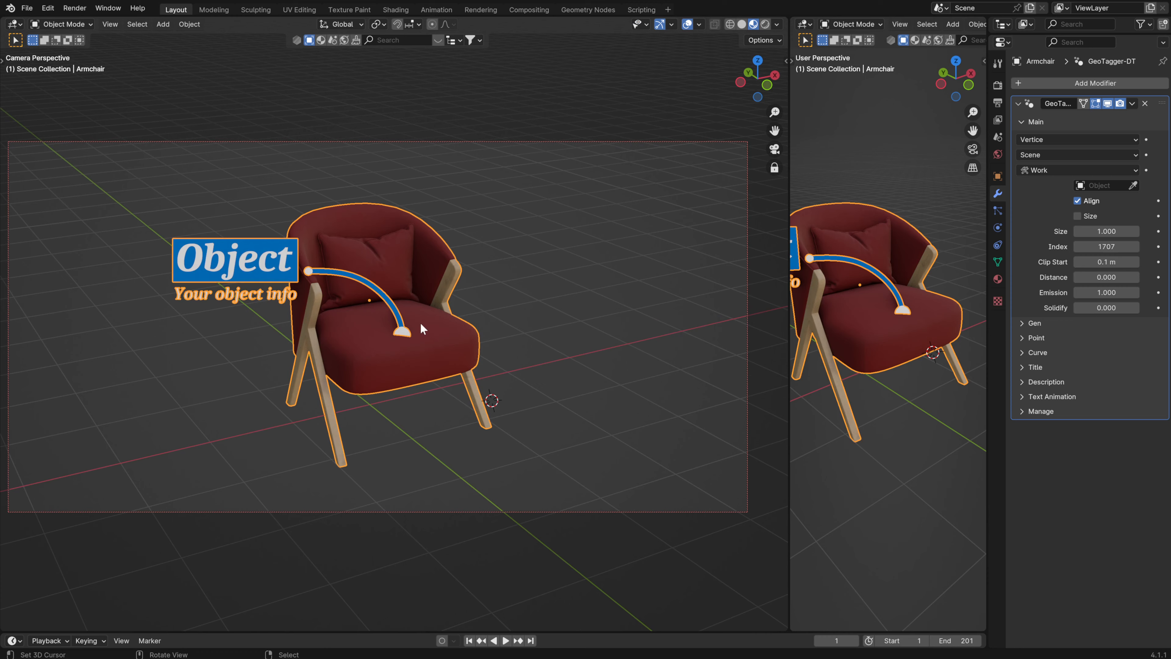
{"action": "key", "text": "Tab"}
{"action": "scroll", "coordinate": [420, 328], "scroll_direction": "up", "scroll_amount": 3}
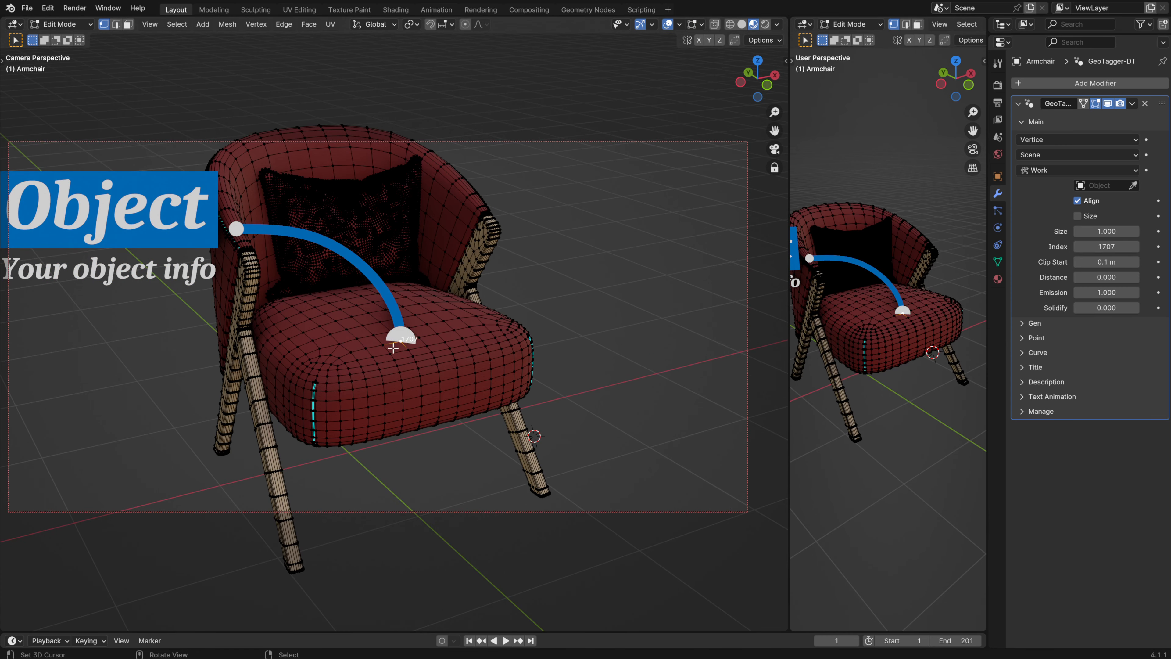
{"action": "scroll", "coordinate": [421, 343], "scroll_direction": "down", "scroll_amount": 5}
- Try the Screen mode on the vertex-attached label, set the mode to Camera, and inspect it from a changed camera view
{"action": "left_click", "coordinate": [1039, 155]}
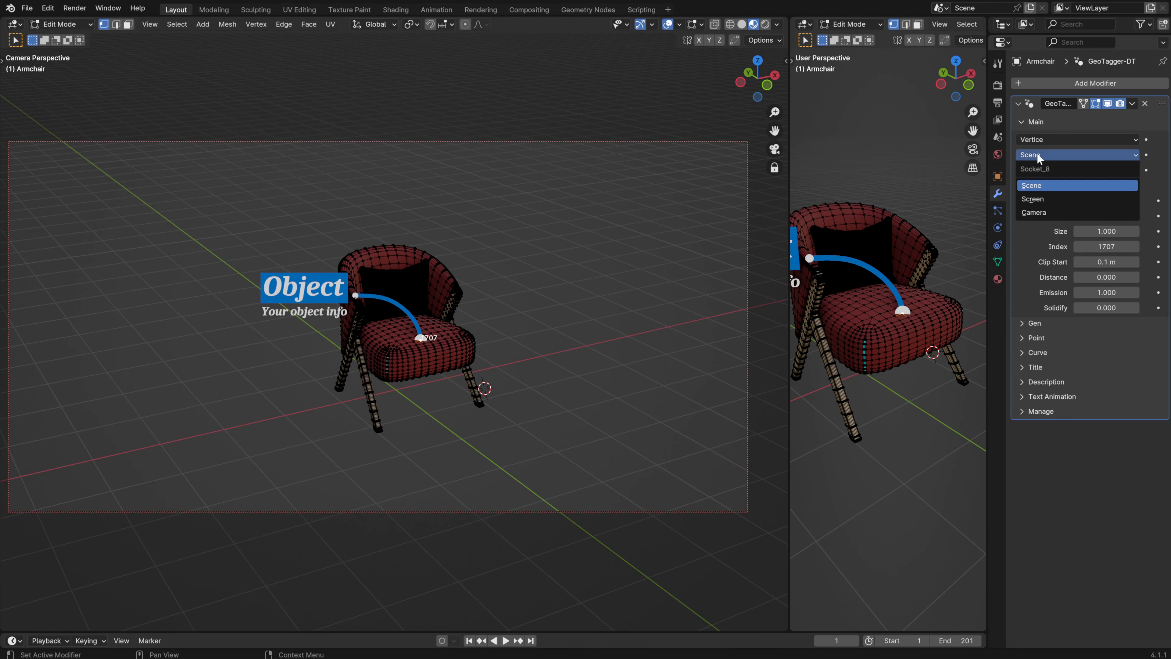
{"action": "left_click", "coordinate": [1033, 199]}
{"action": "left_click", "coordinate": [1058, 155]}
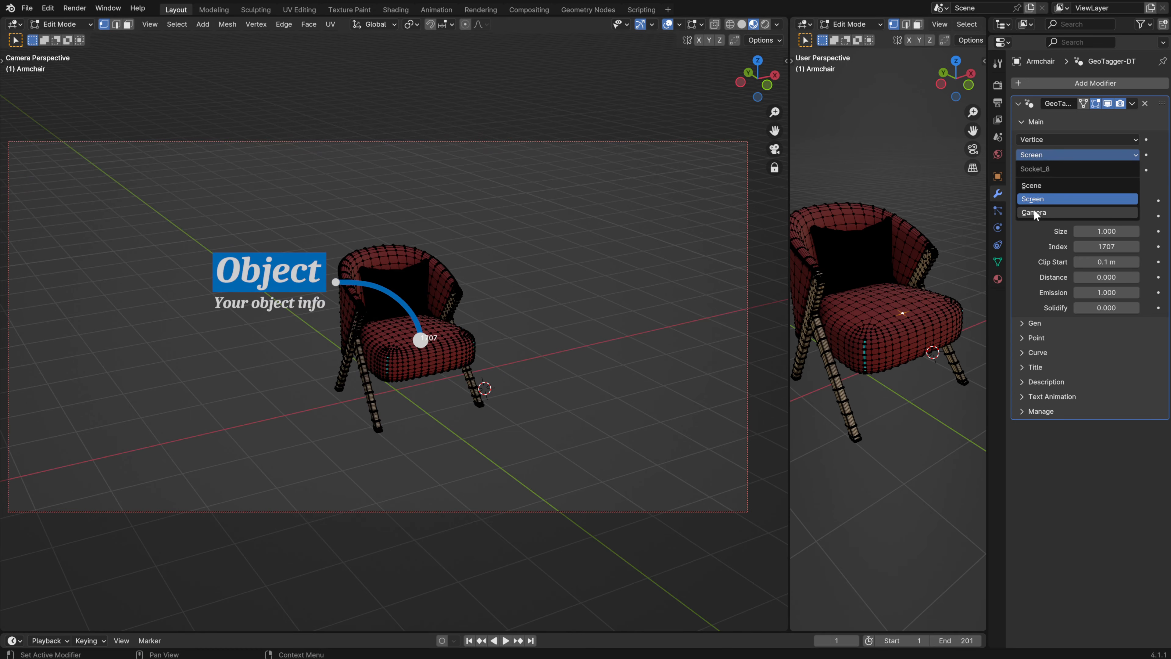
{"action": "left_click", "coordinate": [1035, 213]}
{"action": "middle_click_drag", "start_coordinate": [565, 330], "coordinate": [446, 349]}
{"action": "scroll", "coordinate": [446, 349], "scroll_direction": "up", "scroll_amount": 1}
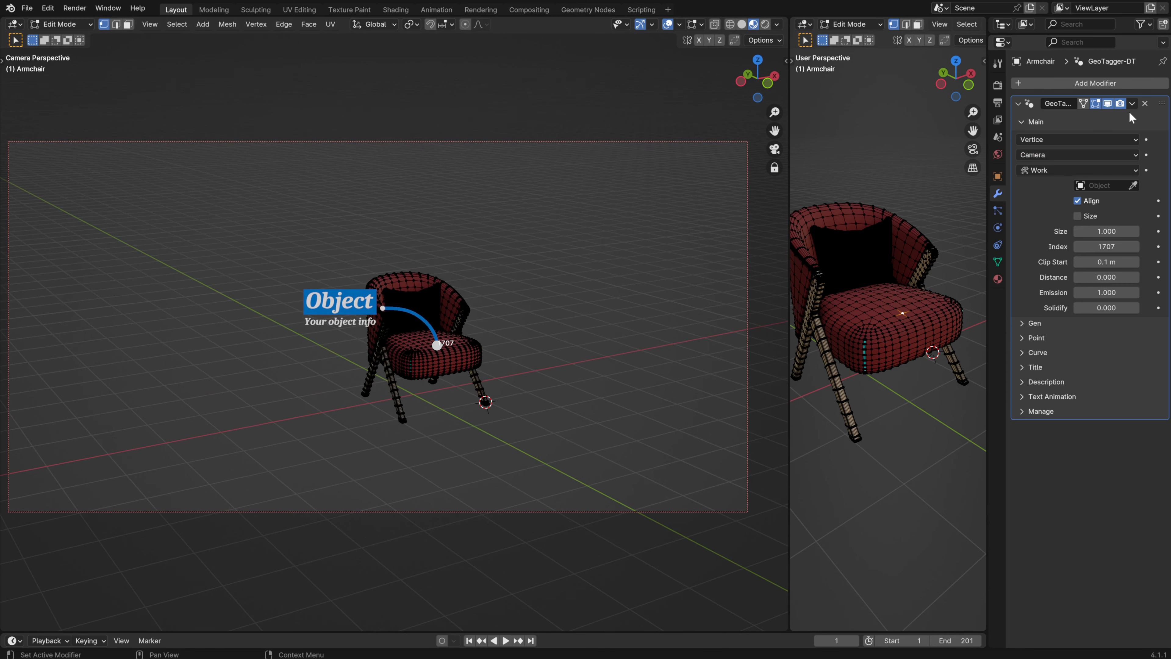
{"action": "scroll", "coordinate": [443, 347], "scroll_direction": "up", "scroll_amount": 2}
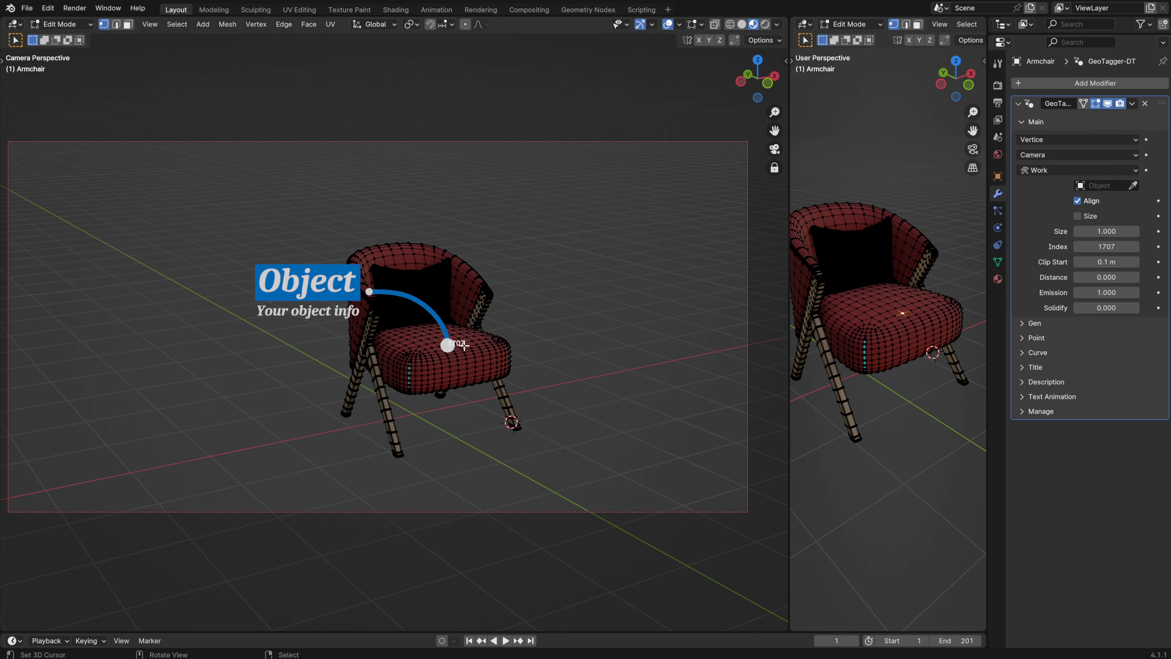
- Set the vertex-attached label's mode to Scene and check it from a more distant camera view
{"action": "left_click", "coordinate": [1030, 152]}
{"action": "left_click", "coordinate": [1036, 188]}
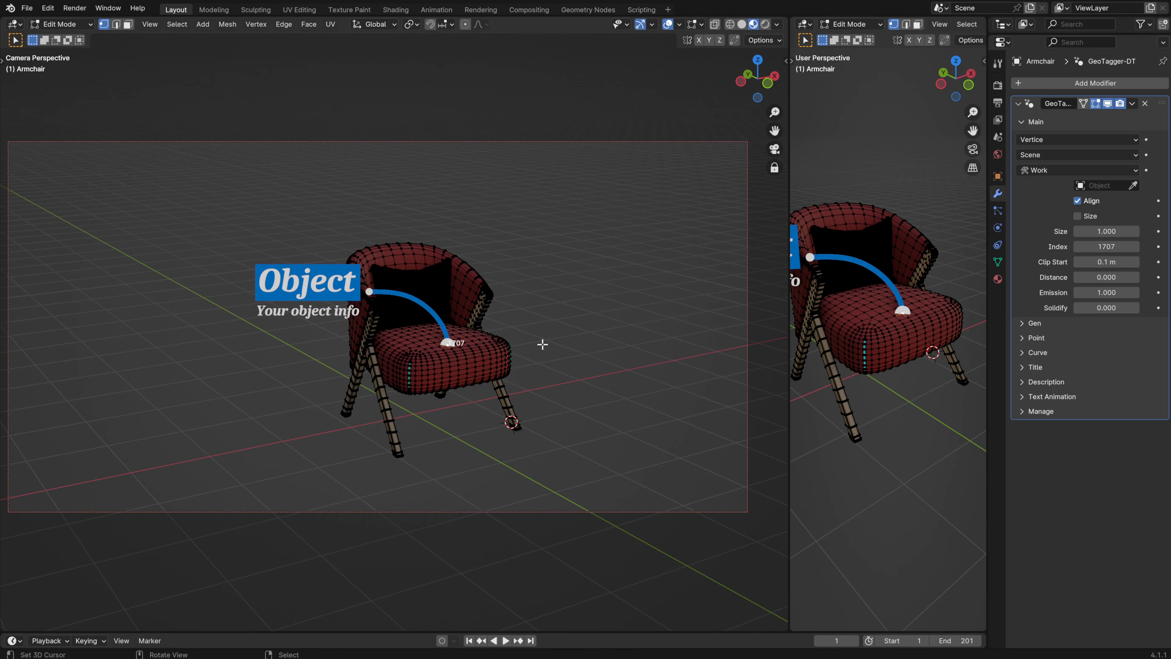
{"action": "scroll", "coordinate": [543, 344], "scroll_direction": "down", "scroll_amount": 2}
{"action": "middle_click_drag", "start_coordinate": [542, 344], "coordinate": [534, 351]}
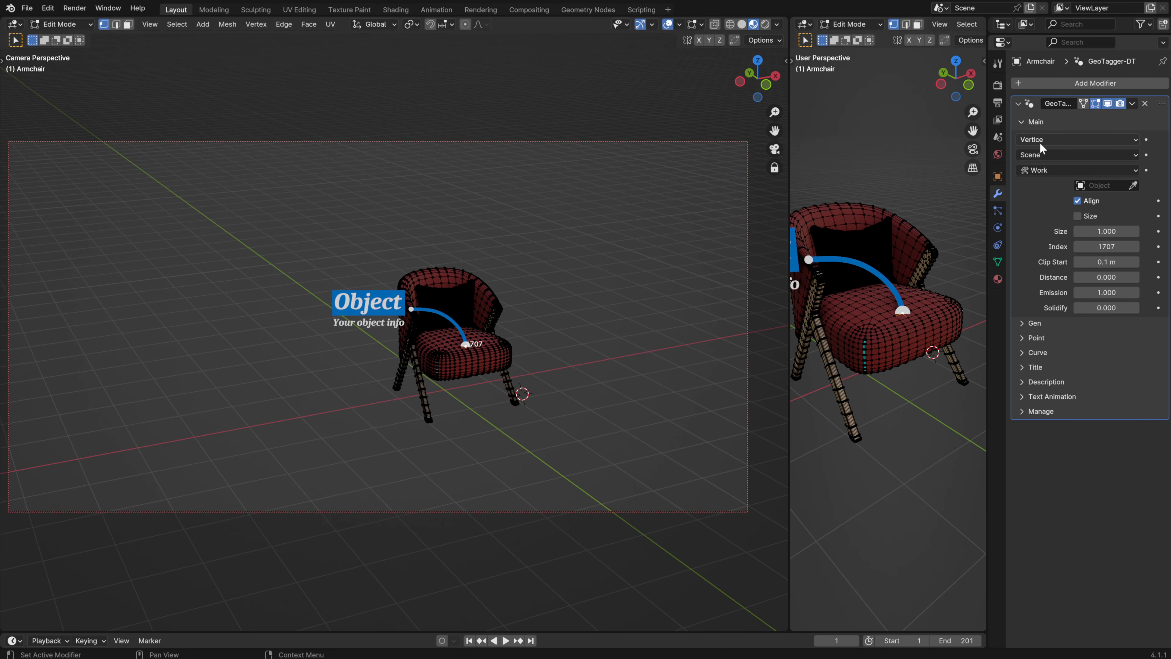
- Set the label's attachment type to Face and select a face on the top edge of the armchair's backrest in face select mode
{"action": "left_click", "coordinate": [1039, 141]}
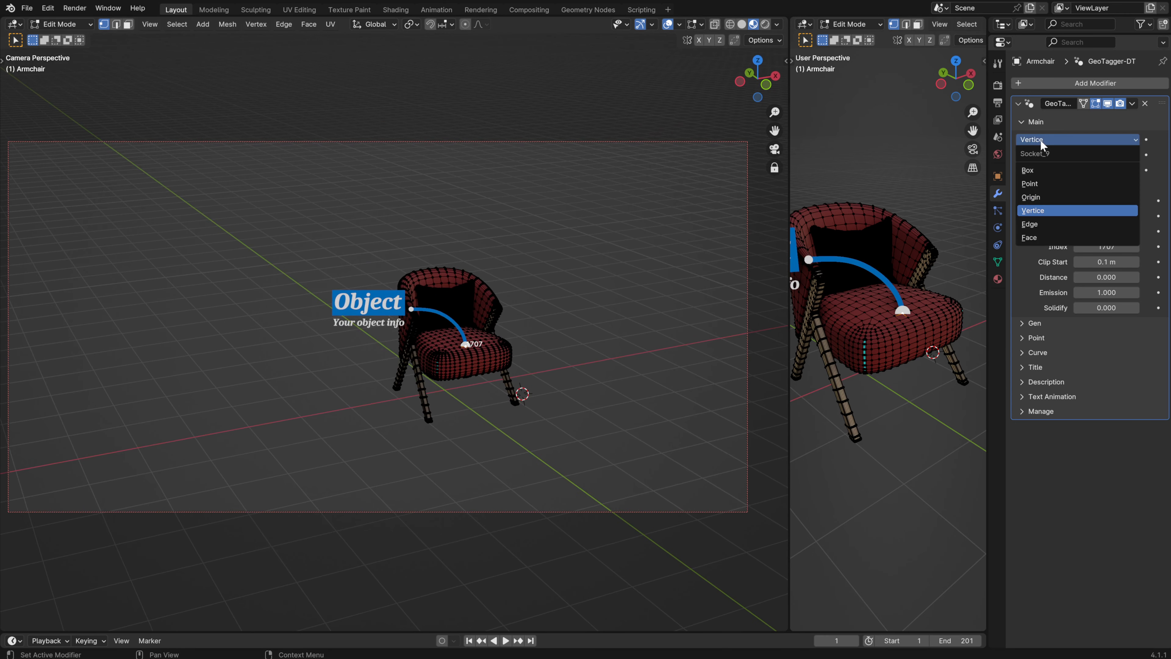
{"action": "left_click", "coordinate": [1032, 233]}
{"action": "scroll", "coordinate": [486, 323], "scroll_direction": "up", "scroll_amount": 3}
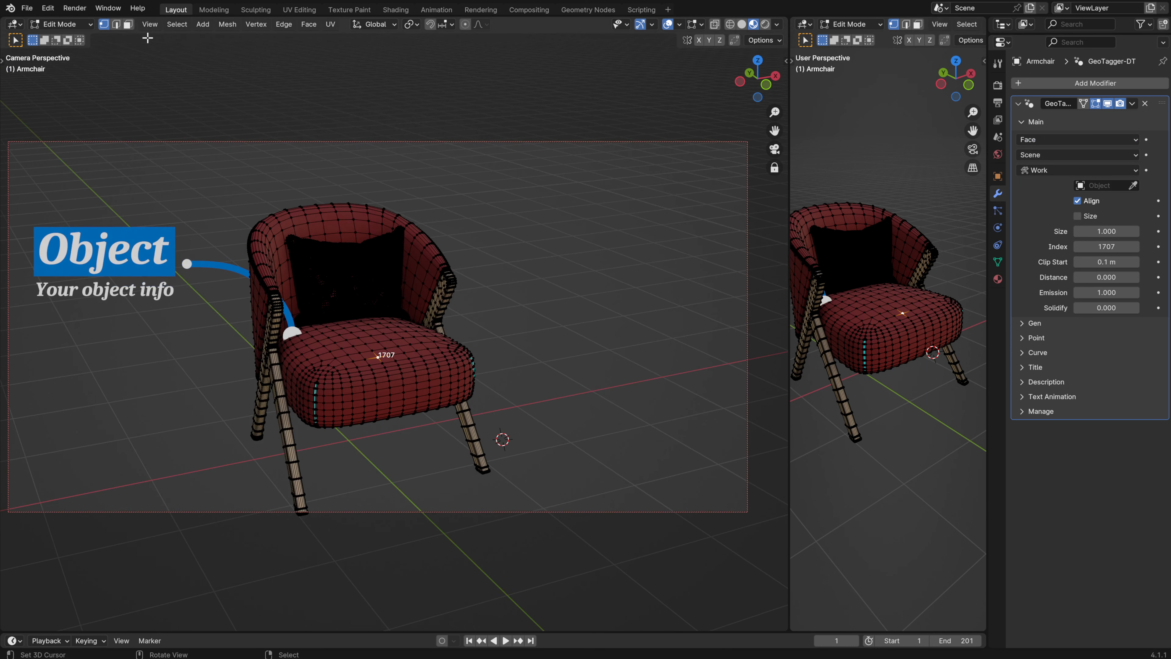
{"action": "left_click", "coordinate": [128, 24]}
{"action": "left_click", "coordinate": [386, 346]}
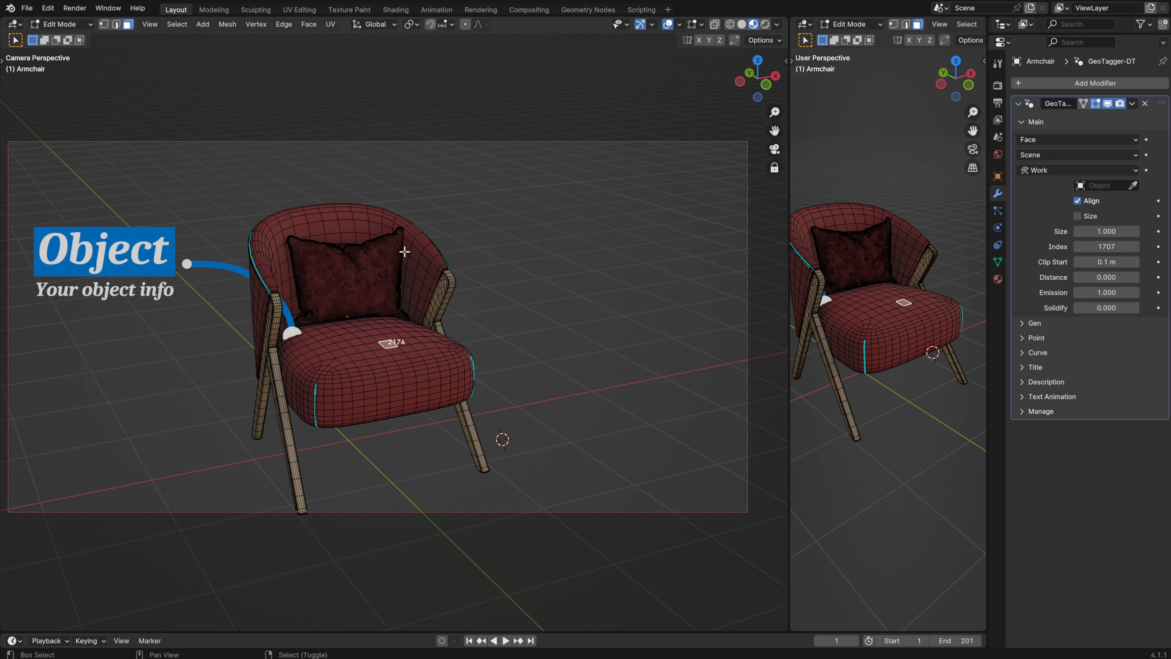
{"action": "scroll", "coordinate": [433, 279], "scroll_direction": "up", "scroll_amount": 4}
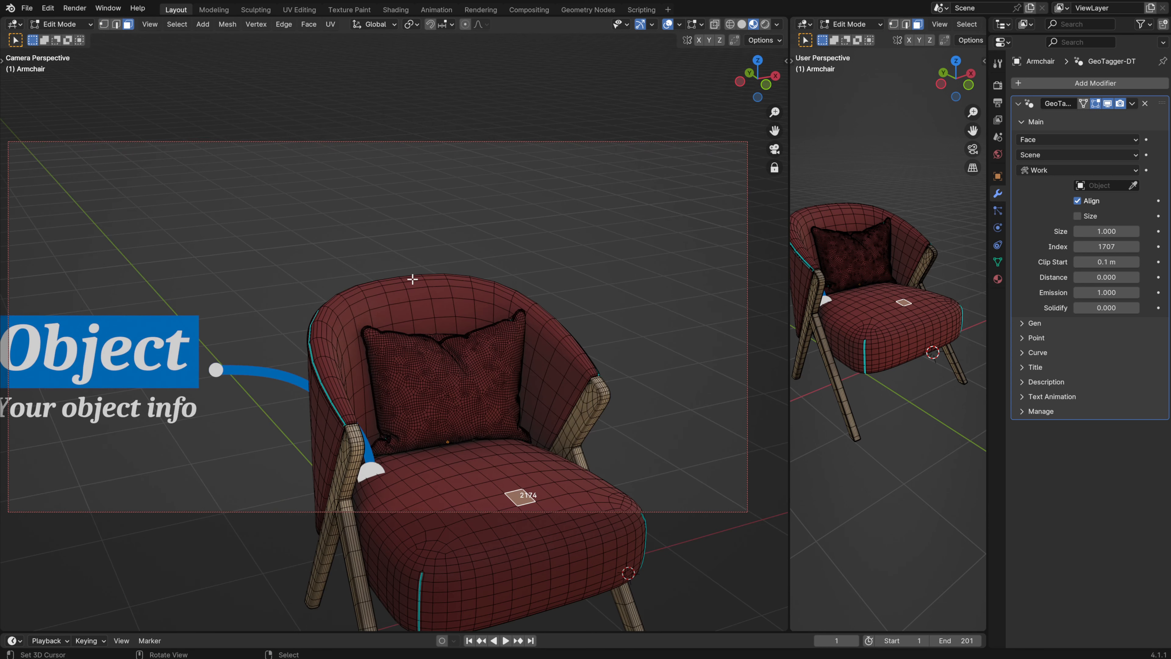
{"action": "left_click", "coordinate": [413, 279]}
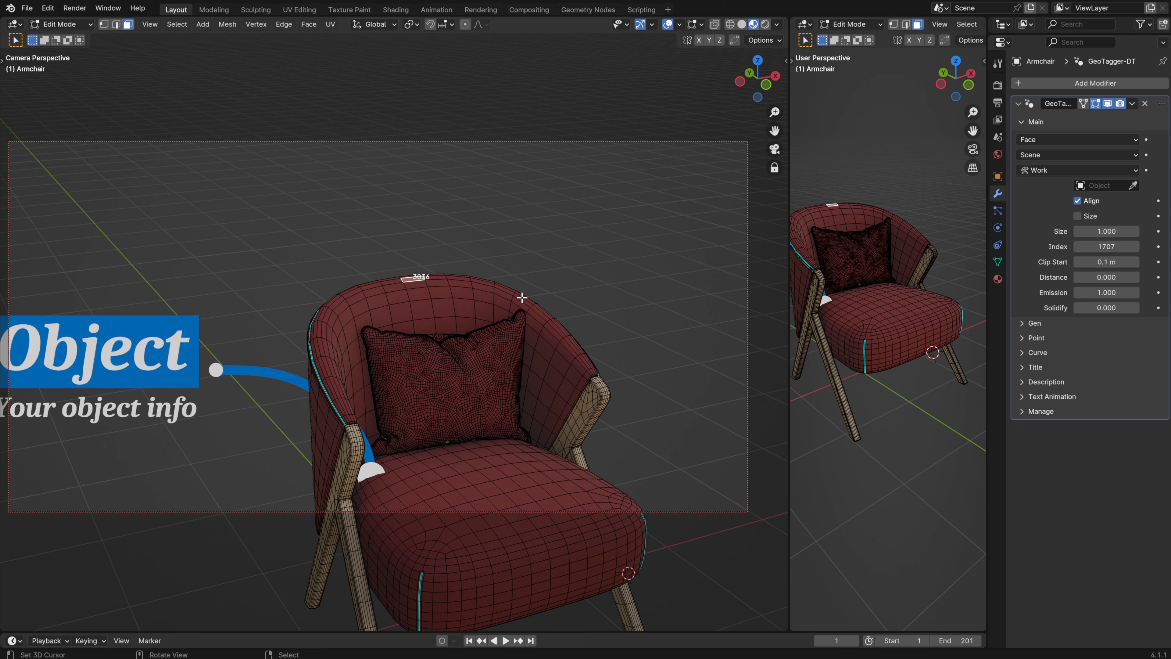
- Set the GeoTagger-DT Index to 3036 and check the label on the backrest in Object Mode
{"action": "left_click", "coordinate": [1107, 246]}
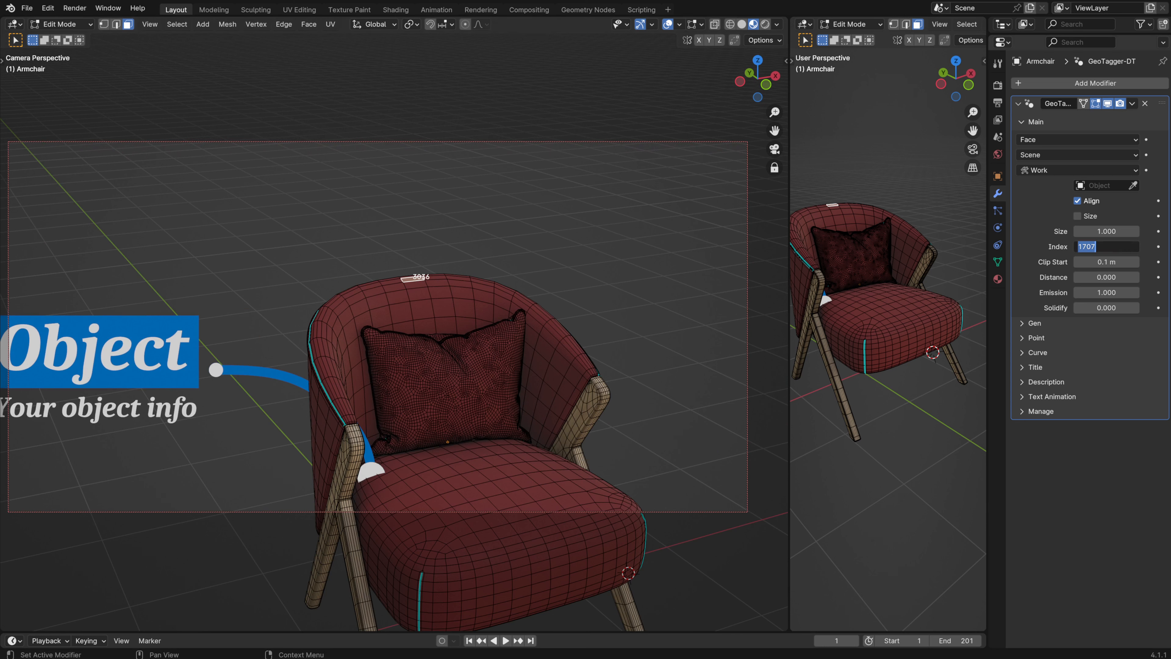
{"action": "type", "text": "3036"}
{"action": "key", "text": "Return"}
{"action": "key", "text": "Tab"}
{"action": "scroll", "coordinate": [424, 283], "scroll_direction": "down", "scroll_amount": 3}
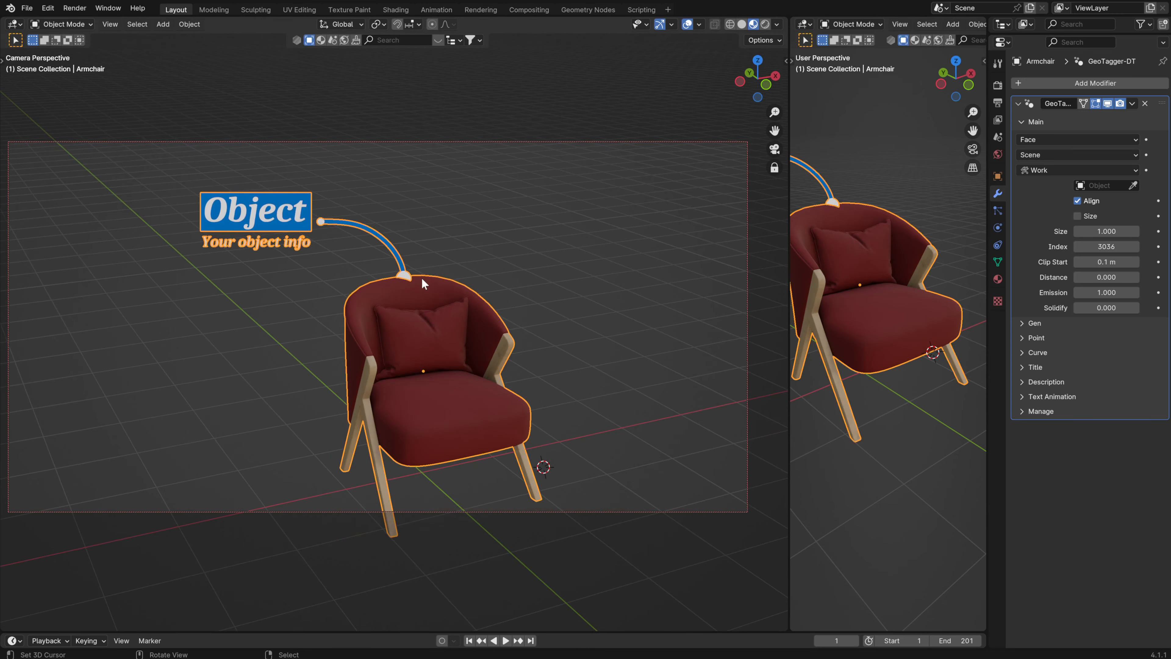
{"action": "mouse_move", "coordinate": [424, 284]}
{"action": "middle_mouse_down"}
{"action": "mouse_move", "coordinate": [329, 270]}
{"action": "mouse_move", "coordinate": [427, 260]}
{"action": "mouse_move", "coordinate": [378, 267]}
{"action": "mouse_move", "coordinate": [424, 281]}
{"action": "middle_mouse_up"}
- Set the label's attachment type to Box and widen the user perspective viewport to show the whole label
{"action": "left_click", "coordinate": [1037, 140]}
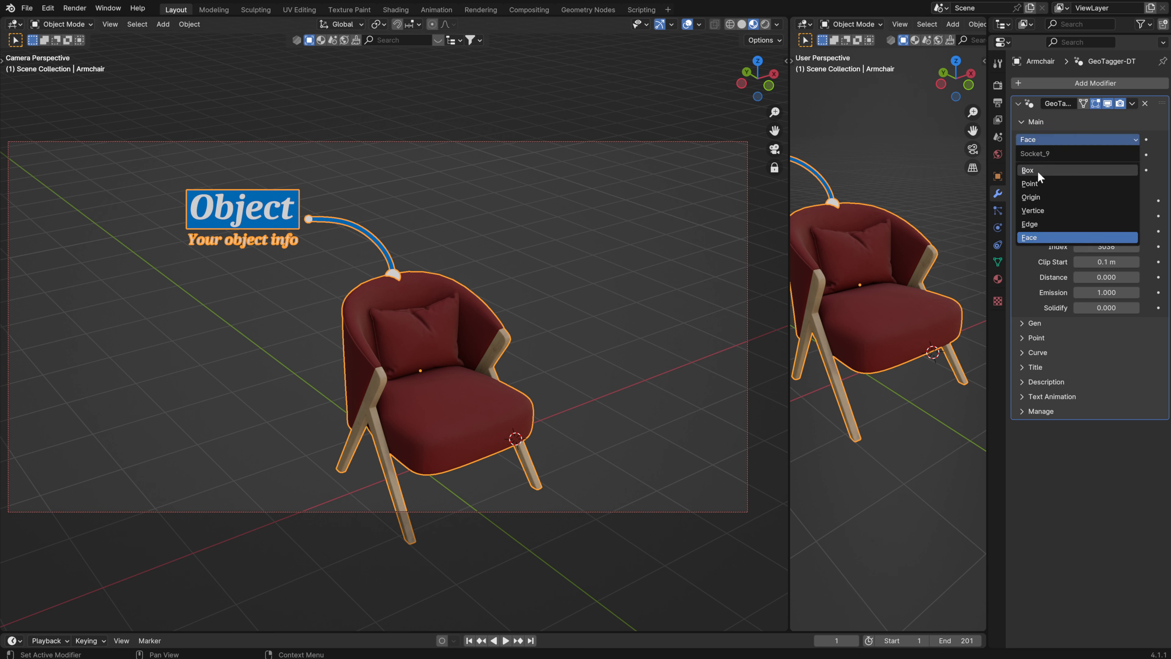
{"action": "left_click", "coordinate": [1029, 171]}
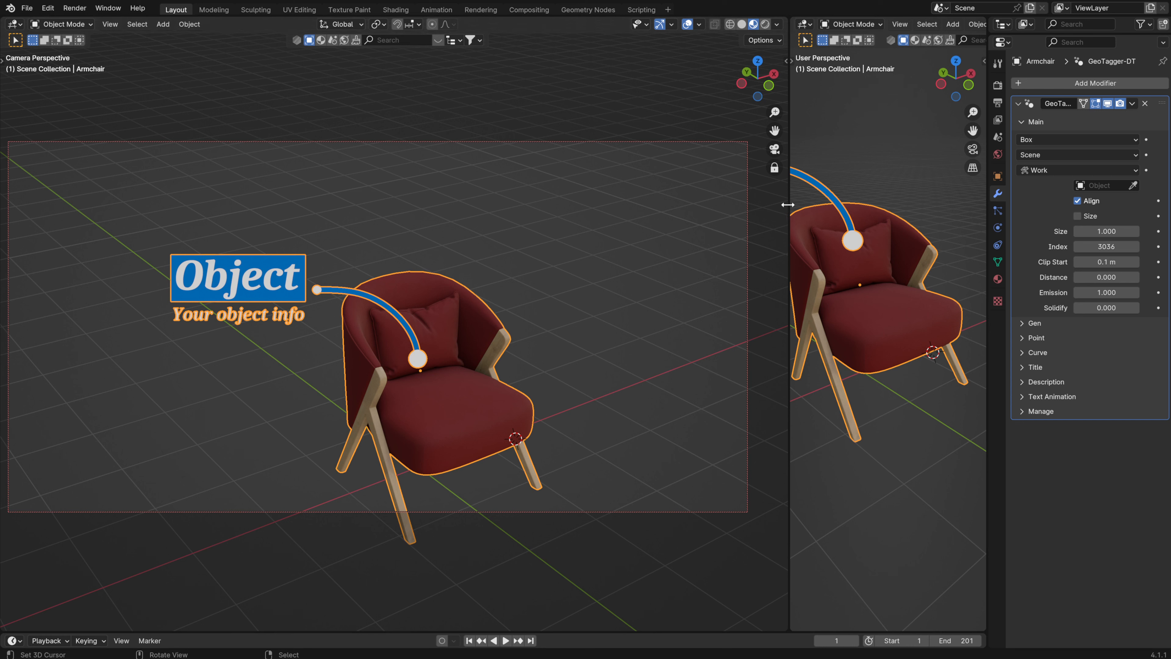
{"action": "left_click_drag", "start_coordinate": [787, 205], "coordinate": [662, 171]}
{"action": "scroll", "coordinate": [832, 252], "scroll_direction": "down", "scroll_amount": 5}
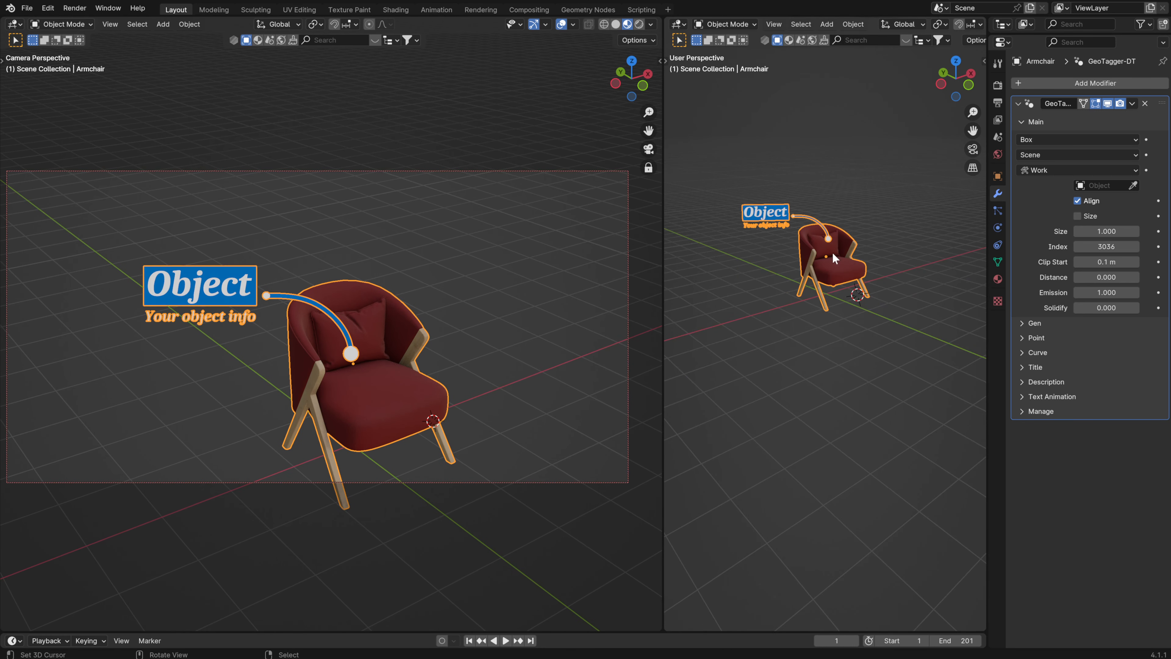
{"action": "scroll", "coordinate": [829, 248], "scroll_direction": "up", "scroll_amount": 3}
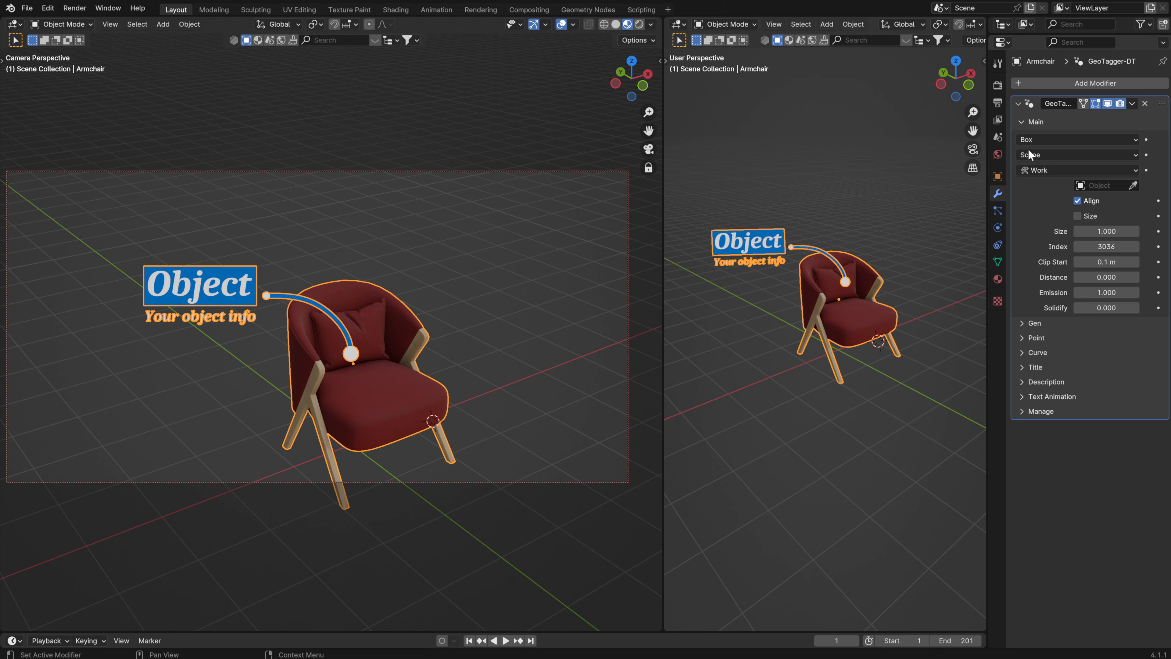
- Set the GeoTagger-DT Index to 0
{"action": "left_click", "coordinate": [1106, 247]}
{"action": "type", "text": "0"}
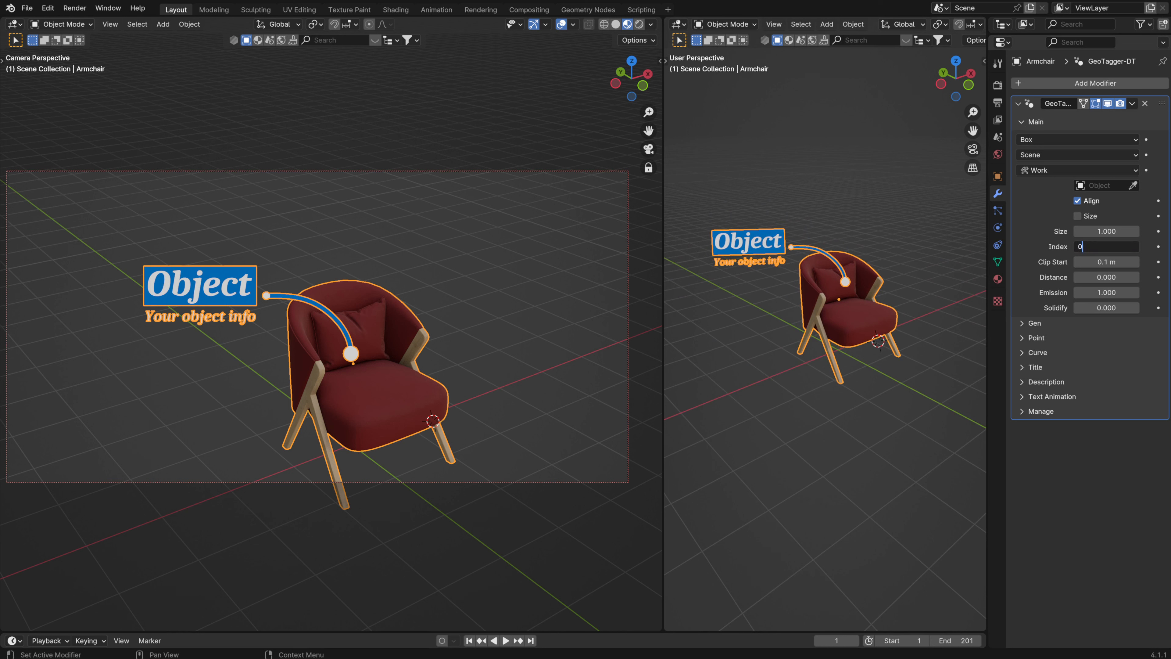
{"action": "key", "text": "Escape"}
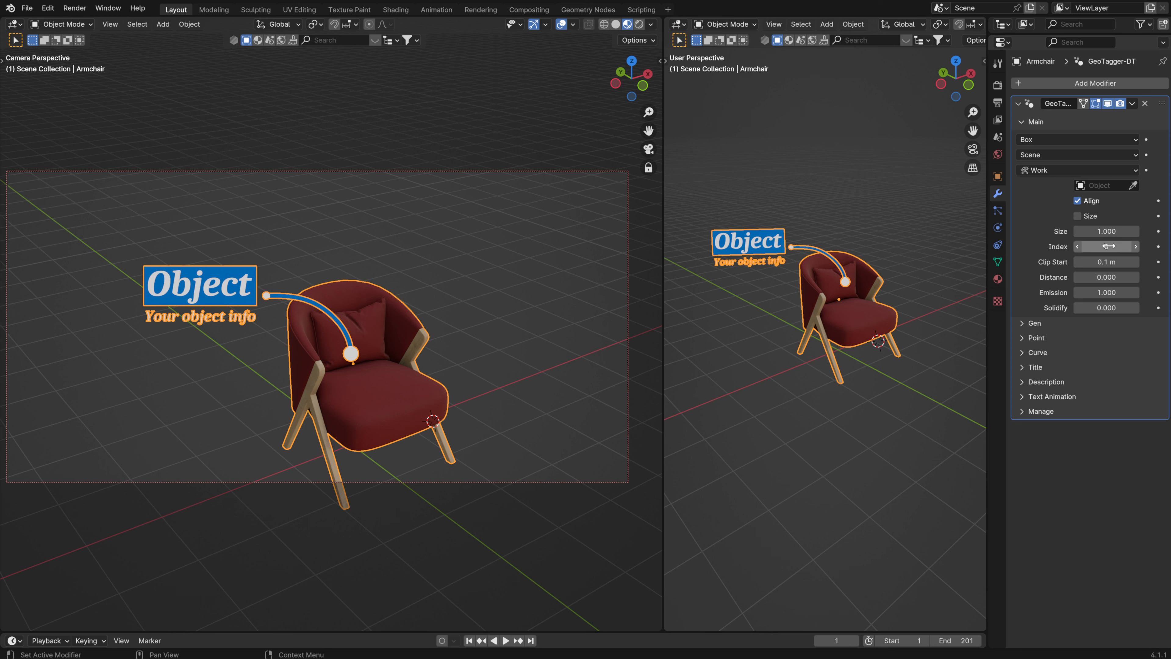
{"action": "left_click_drag", "start_coordinate": [1097, 247], "coordinate": [1148, 247]}
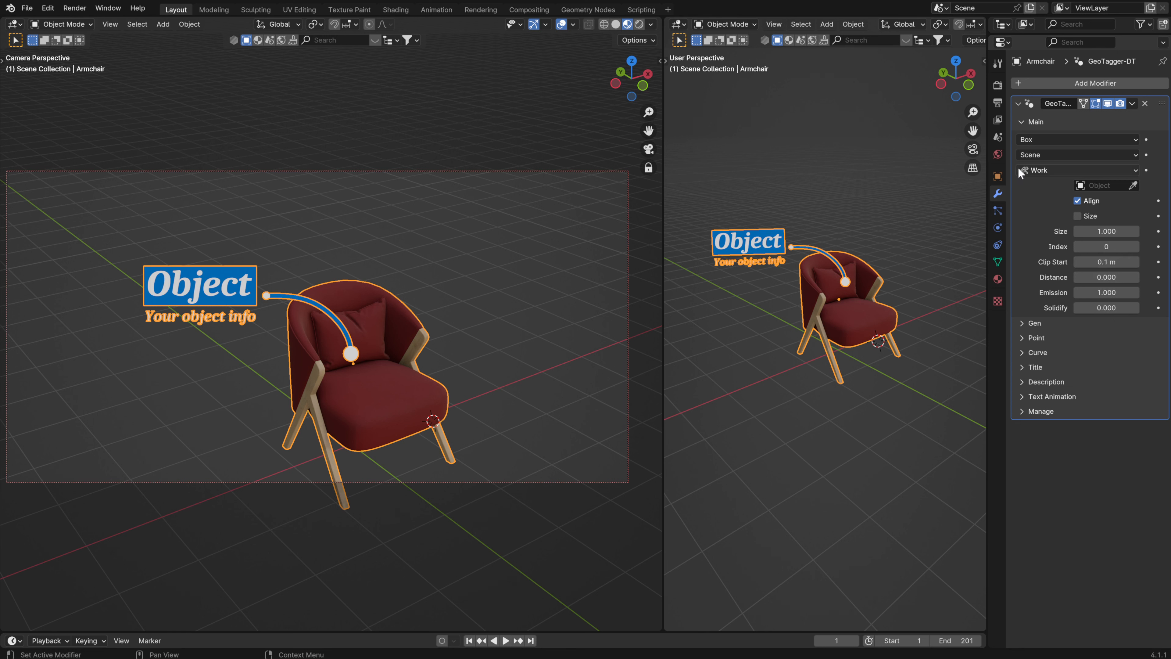
- Try the Screen mode on the box-attached label and return the mode to Scene
{"action": "left_click", "coordinate": [1030, 156]}
{"action": "left_click", "coordinate": [1043, 203]}
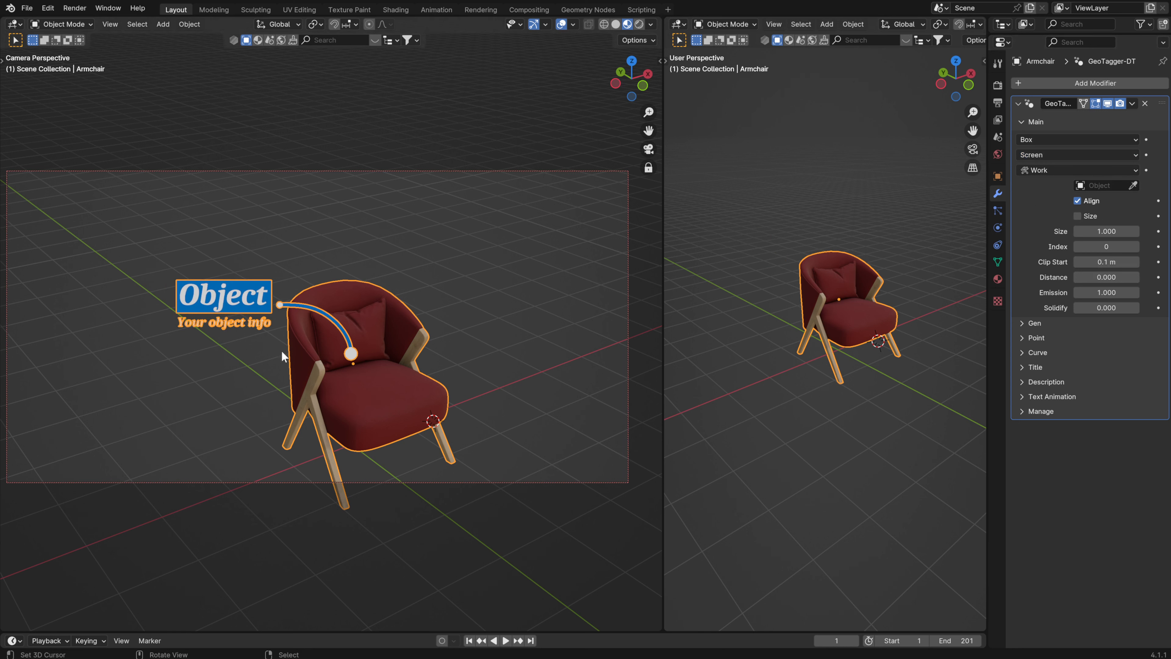
{"action": "mouse_move", "coordinate": [1107, 262]}
{"action": "left_mouse_down"}
{"action": "mouse_move", "coordinate": [1135, 261]}
{"action": "mouse_move", "coordinate": [1108, 262]}
{"action": "left_mouse_up"}
{"action": "right_click", "coordinate": [1107, 262]}
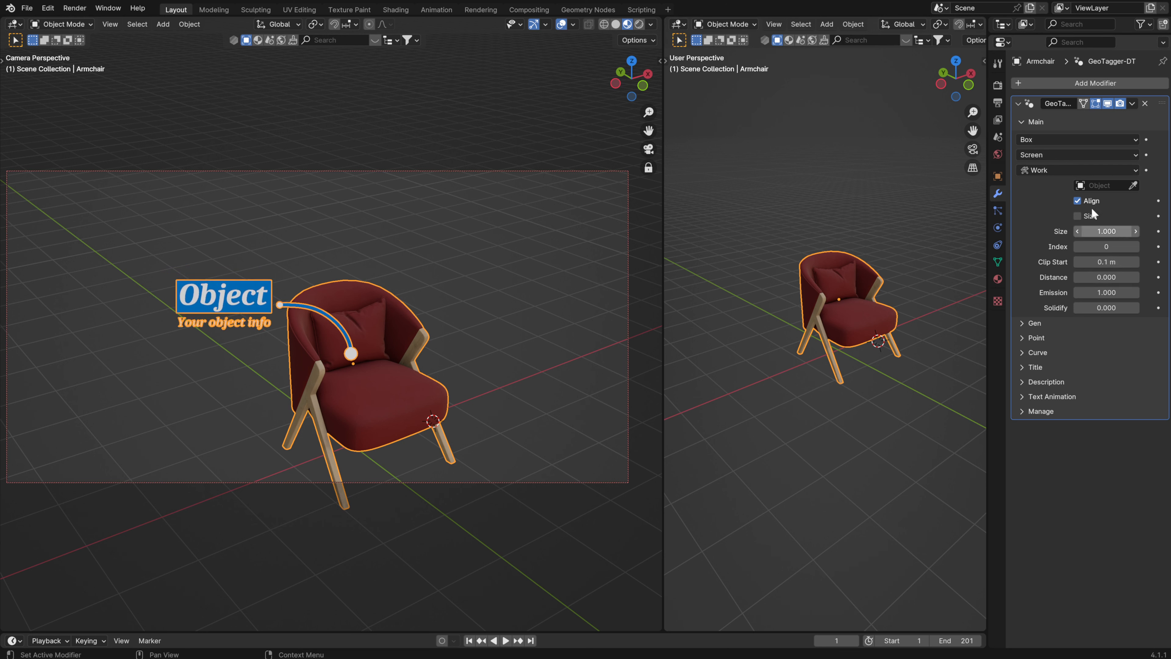
{"action": "left_click", "coordinate": [1039, 152]}
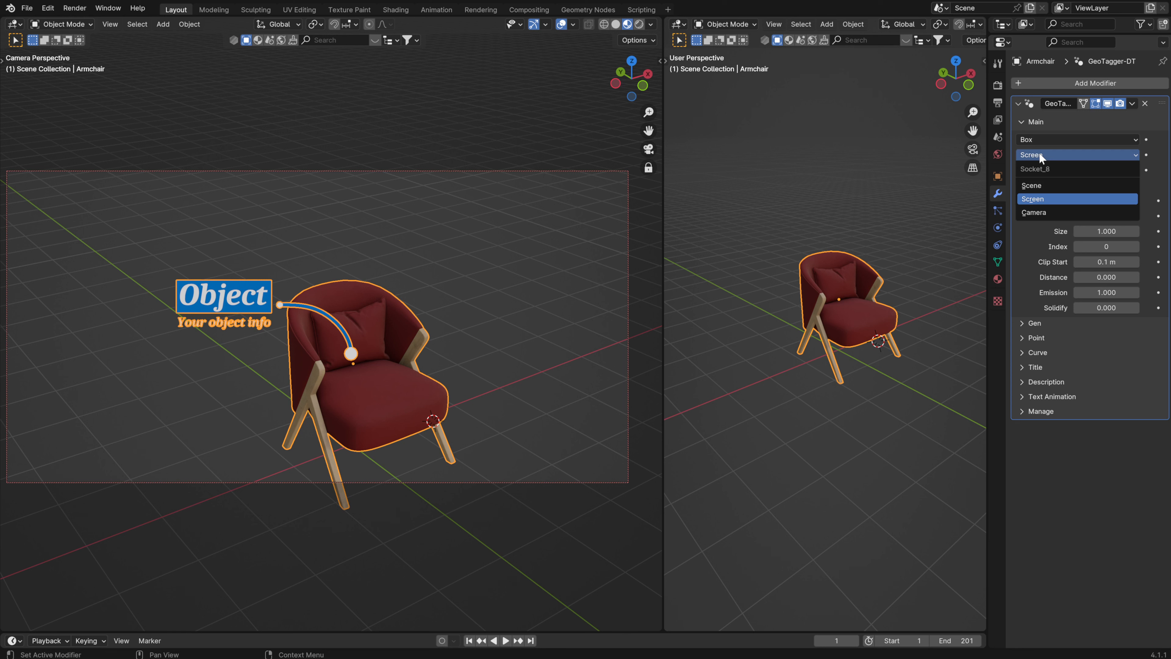
{"action": "left_click", "coordinate": [1039, 185]}
{"action": "scroll", "coordinate": [811, 312], "scroll_direction": "up", "scroll_amount": 2}
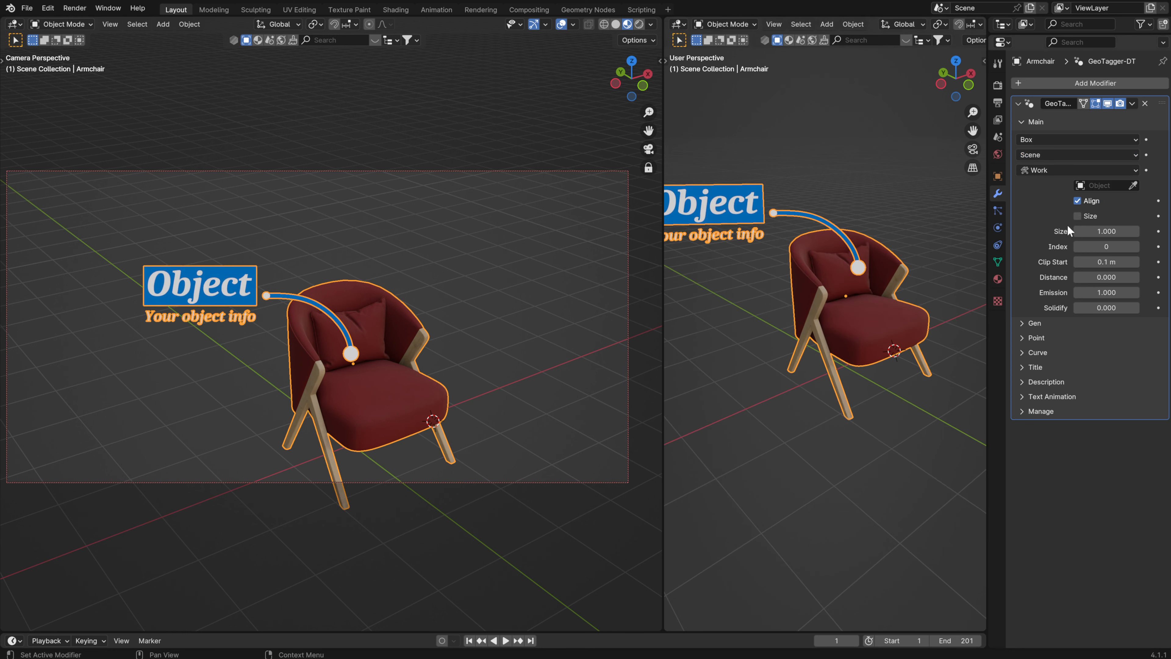
- Set the label's attachment type to Vertice and inspect its anchor point on the armrest up close
{"action": "left_click", "coordinate": [1039, 142]}
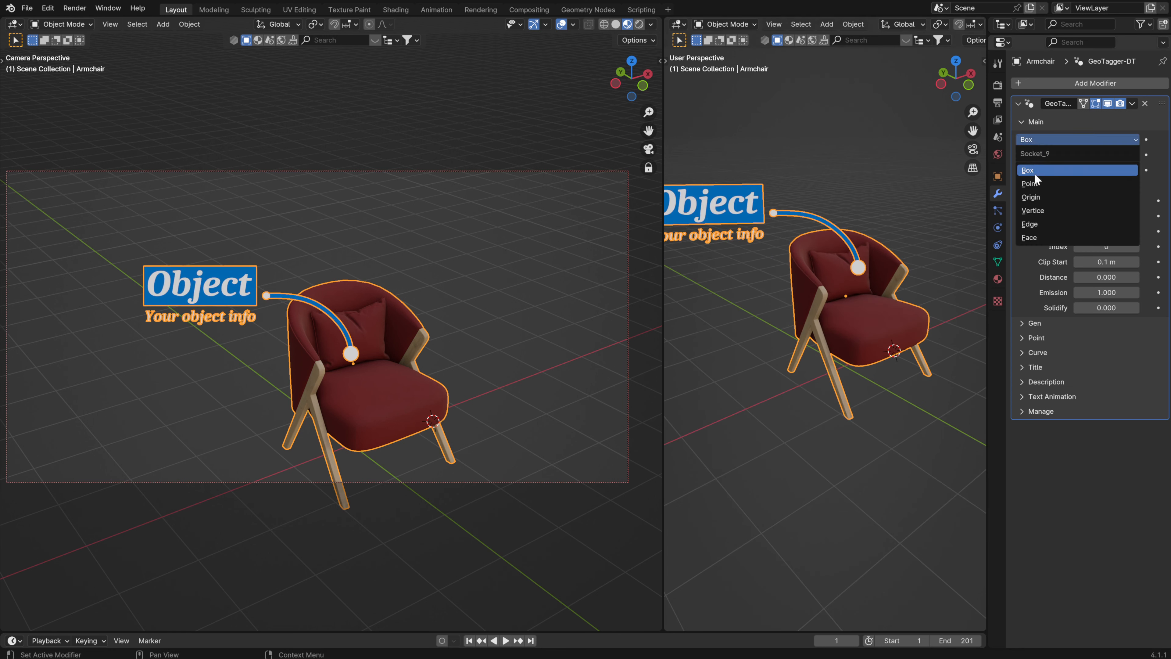
{"action": "left_click", "coordinate": [1043, 208]}
{"action": "scroll", "coordinate": [795, 280], "scroll_direction": "up", "scroll_amount": 5}
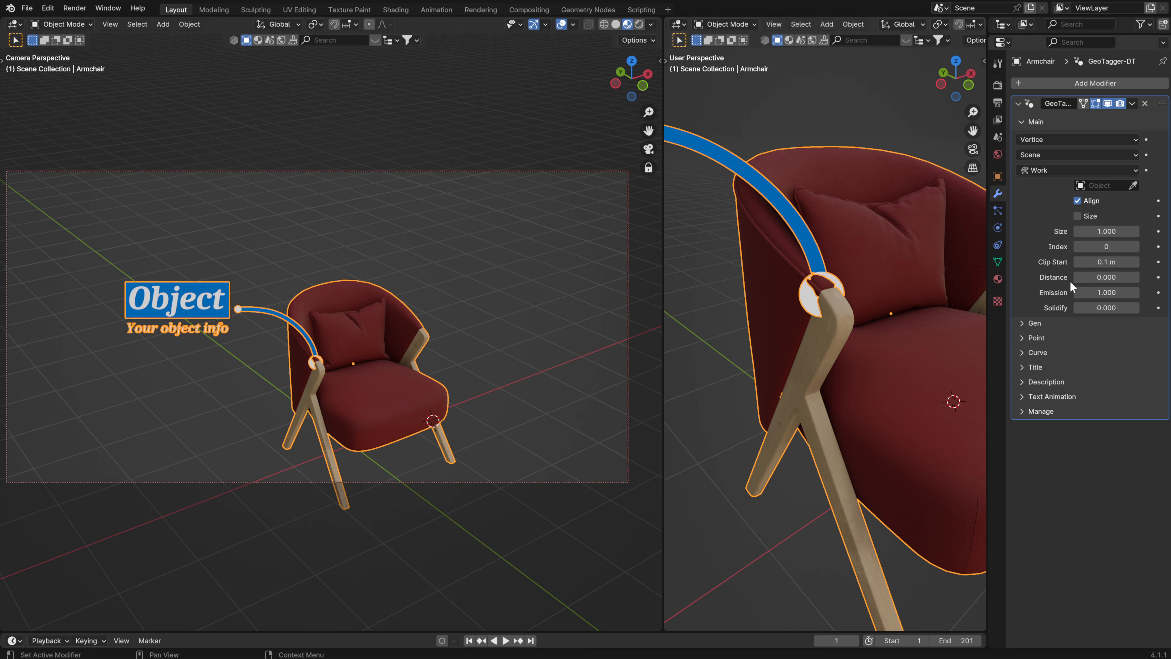
{"action": "left_click_drag", "start_coordinate": [1107, 277], "coordinate": [1106, 276]}
{"action": "left_click_drag", "start_coordinate": [1103, 292], "coordinate": [1096, 291]}
{"action": "scroll", "coordinate": [856, 317], "scroll_direction": "down", "scroll_amount": 5}
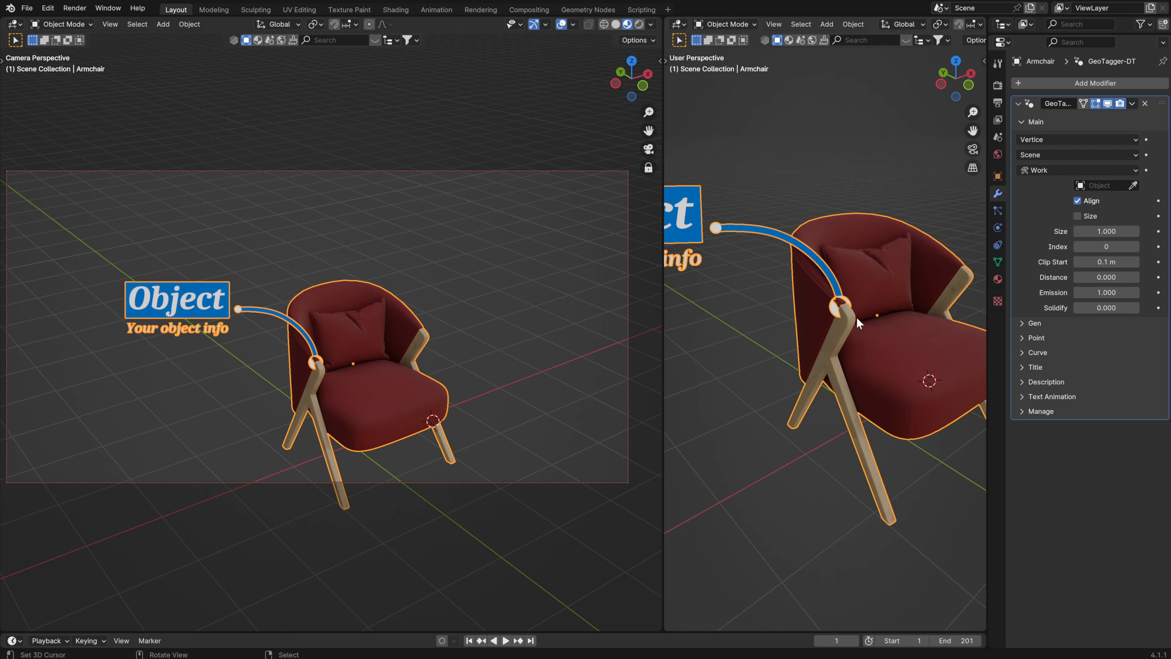
- Set the label's Emission to 0 and Solidify to about 2.46, and inspect its thickness from the side
{"action": "left_click_drag", "start_coordinate": [1104, 308], "coordinate": [1123, 308]}
{"action": "middle_click_drag", "start_coordinate": [826, 323], "coordinate": [922, 295]}
{"action": "left_click_drag", "start_coordinate": [1107, 291], "coordinate": [1100, 291]}
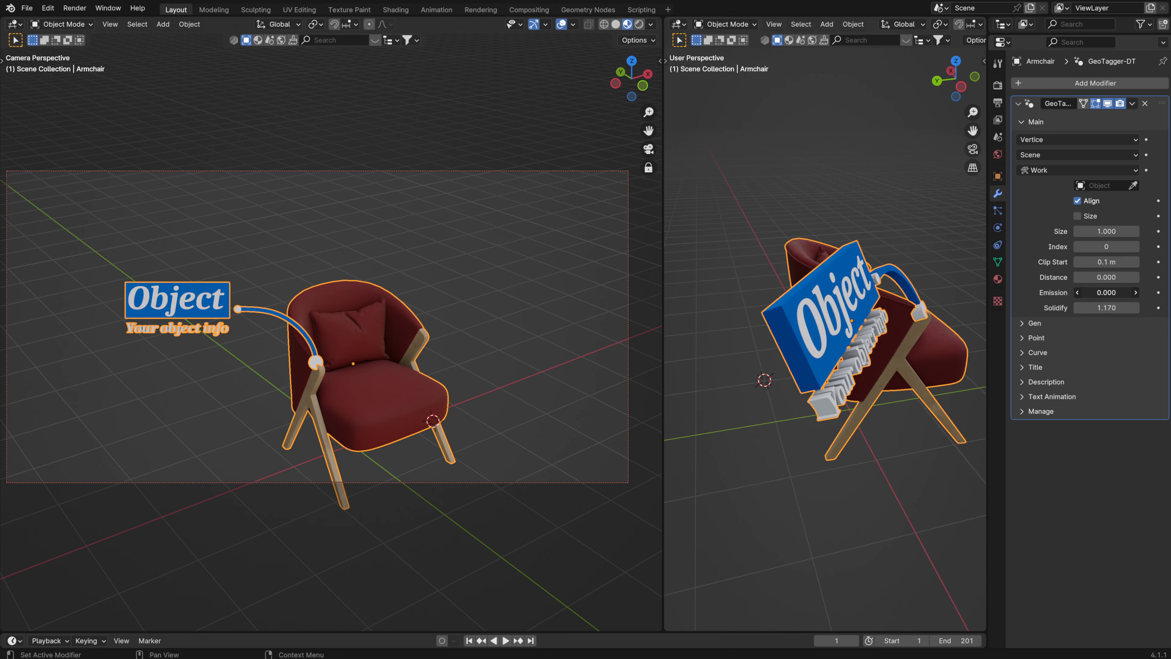
{"action": "middle_click_drag", "start_coordinate": [857, 332], "coordinate": [838, 339]}
{"action": "middle_click_drag", "start_coordinate": [838, 344], "coordinate": [834, 343]}
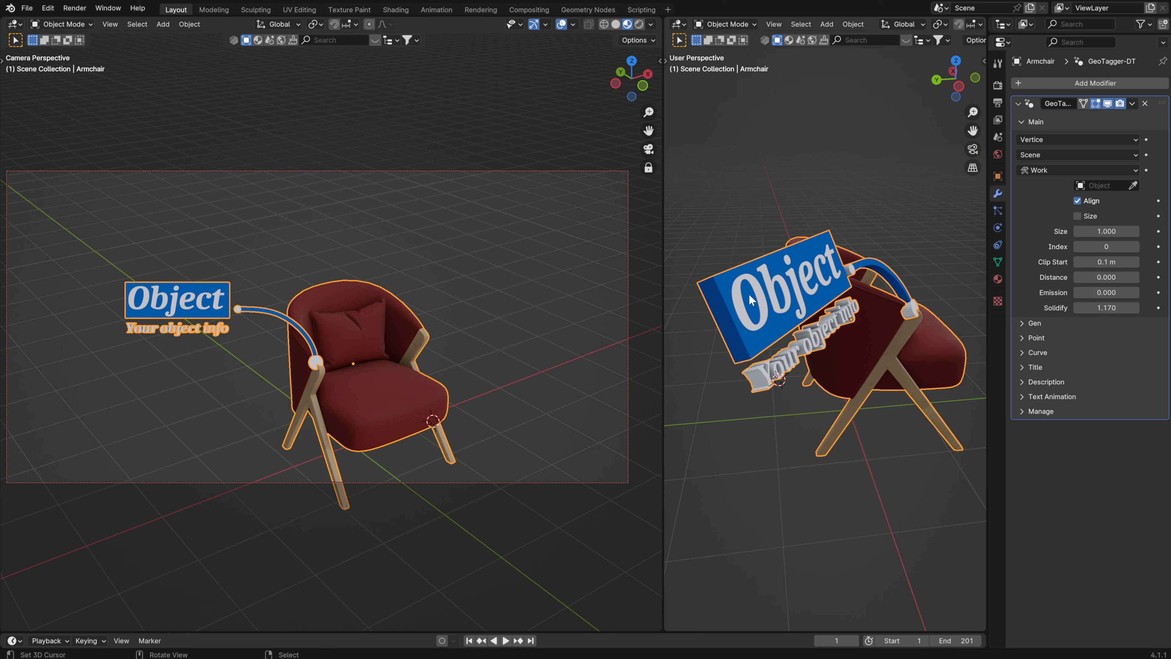
{"action": "middle_click_drag", "start_coordinate": [823, 284], "coordinate": [823, 310]}
{"action": "left_click_drag", "start_coordinate": [1106, 308], "coordinate": [1136, 307]}
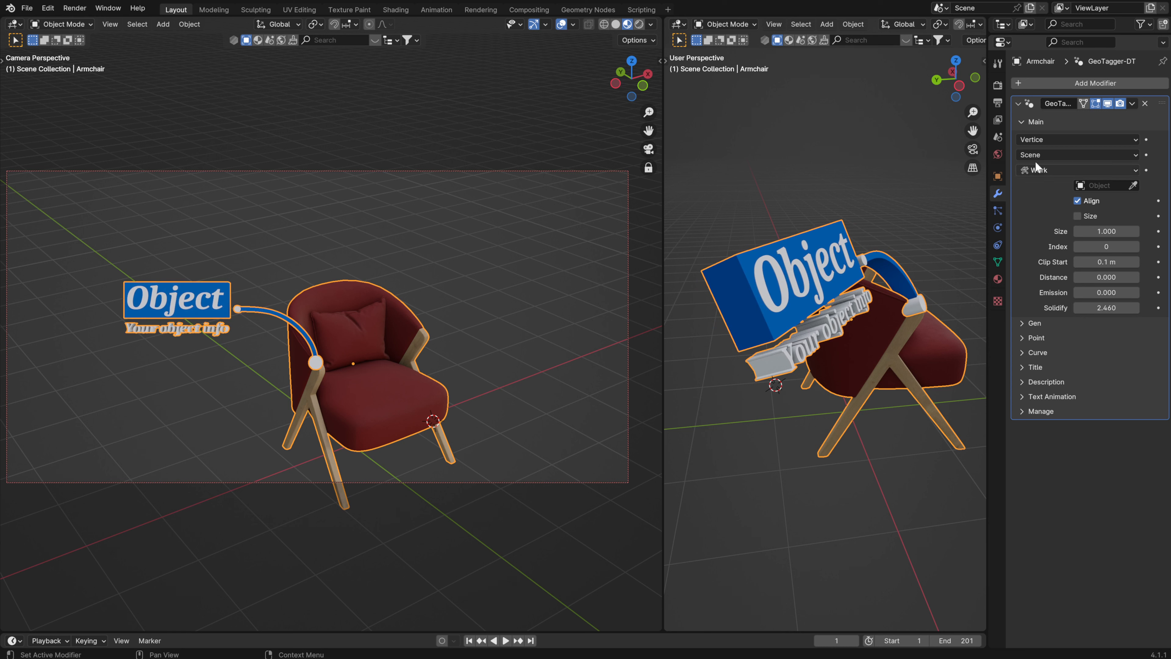
- Review the modifier's Title and Description settings and return to the Main settings
{"action": "left_click", "coordinate": [1023, 121]}
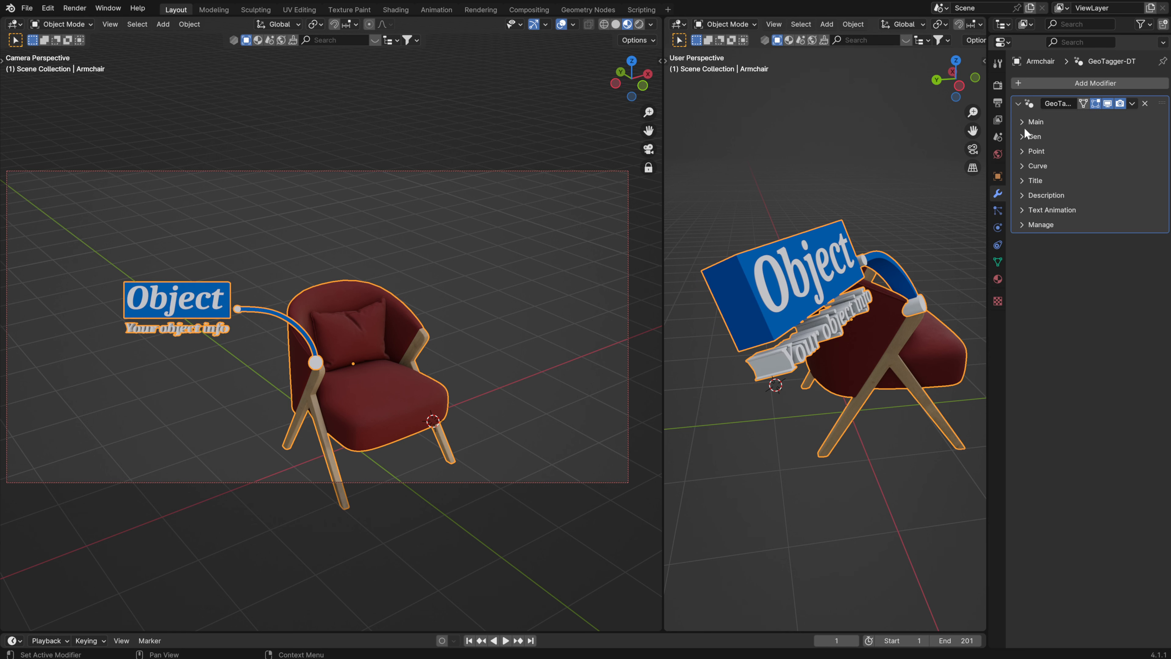
{"action": "left_click", "coordinate": [1021, 181]}
{"action": "mouse_move", "coordinate": [1091, 368]}
{"action": "left_mouse_down"}
{"action": "mouse_move", "coordinate": [1037, 368]}
{"action": "mouse_move", "coordinate": [1077, 368]}
{"action": "left_mouse_up"}
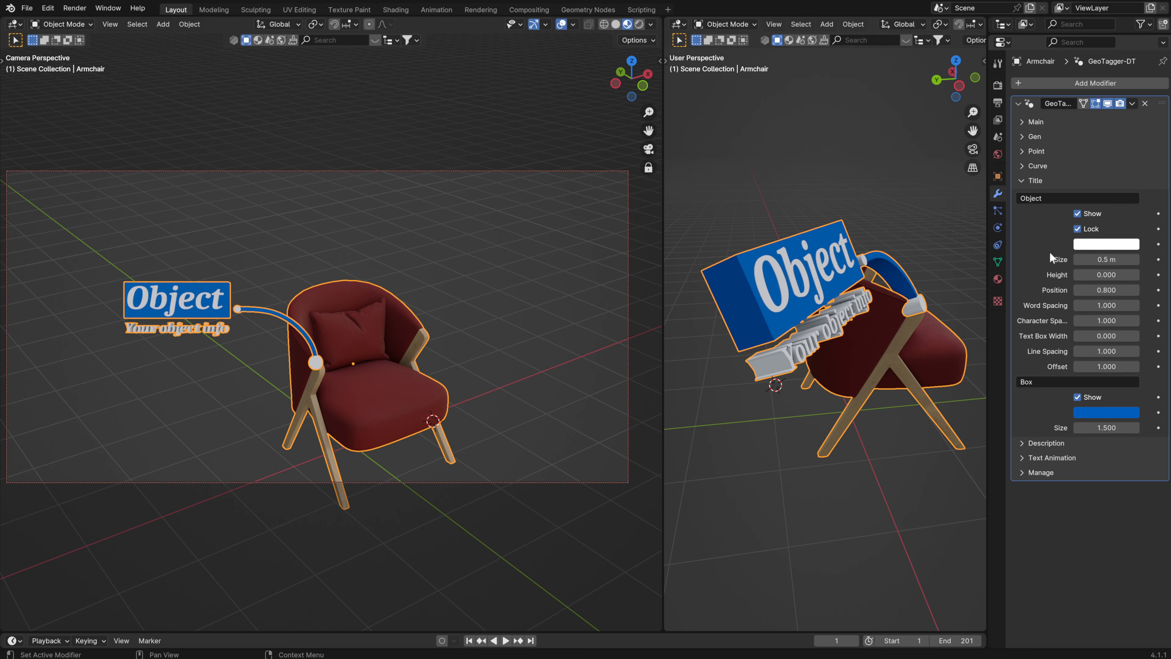
{"action": "left_click", "coordinate": [1023, 181]}
{"action": "left_click", "coordinate": [1023, 195]}
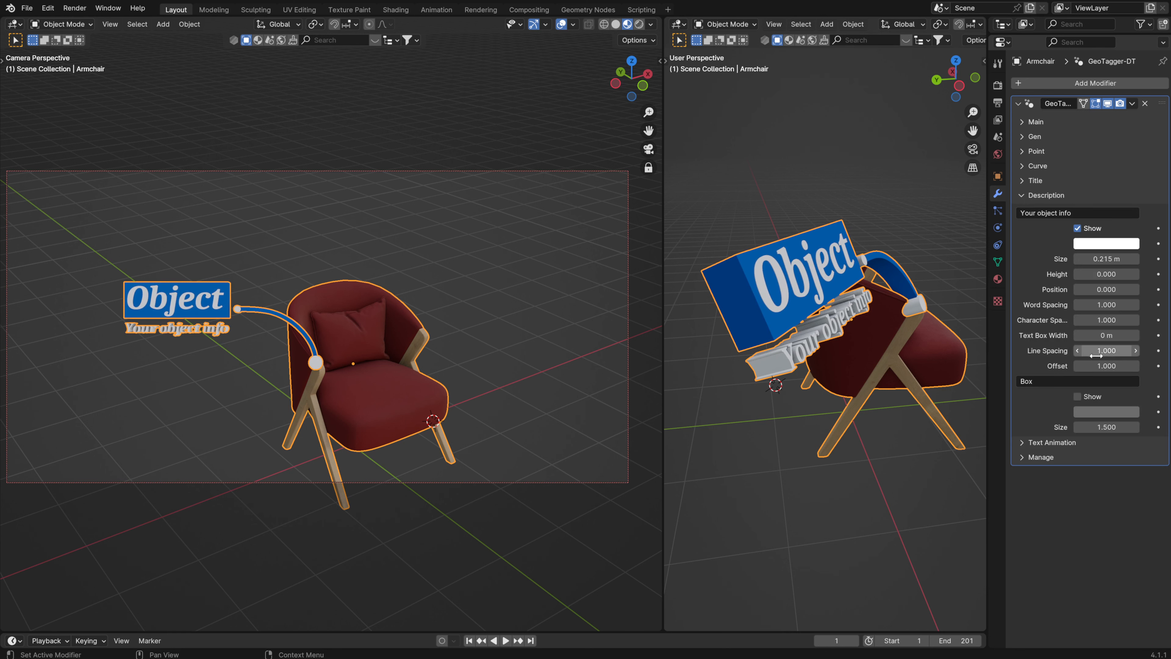
{"action": "left_click", "coordinate": [1024, 195]}
{"action": "left_click", "coordinate": [1023, 121]}
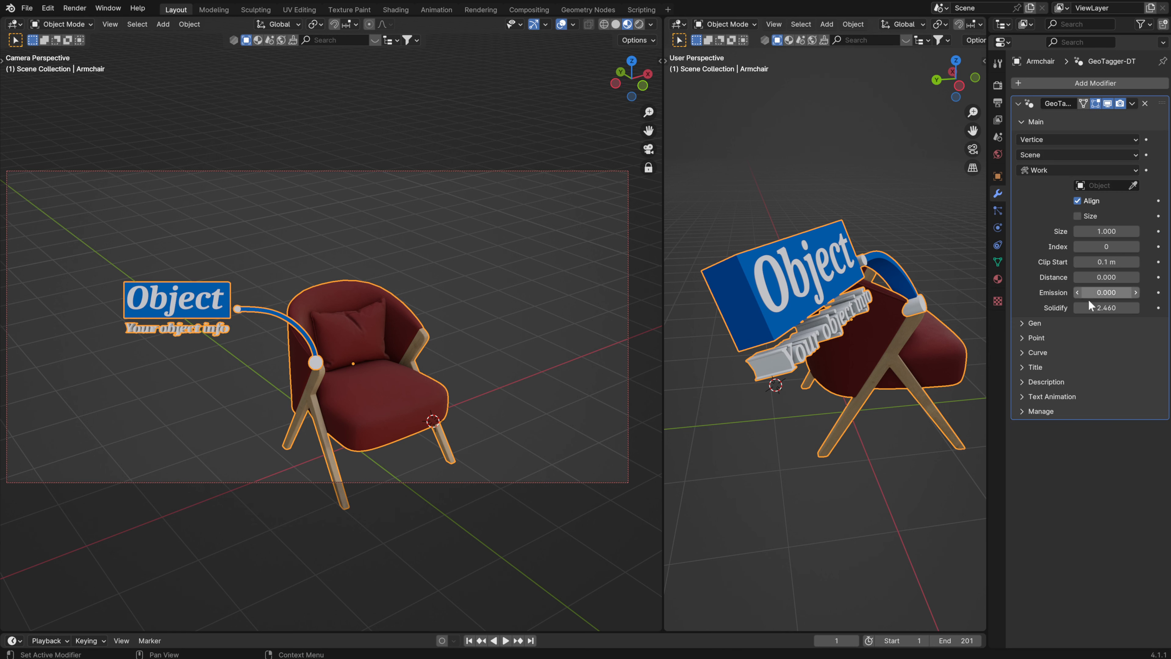
- Reset the label's Solidify to 0 and Emission to 1
{"action": "left_click", "coordinate": [1105, 307]}
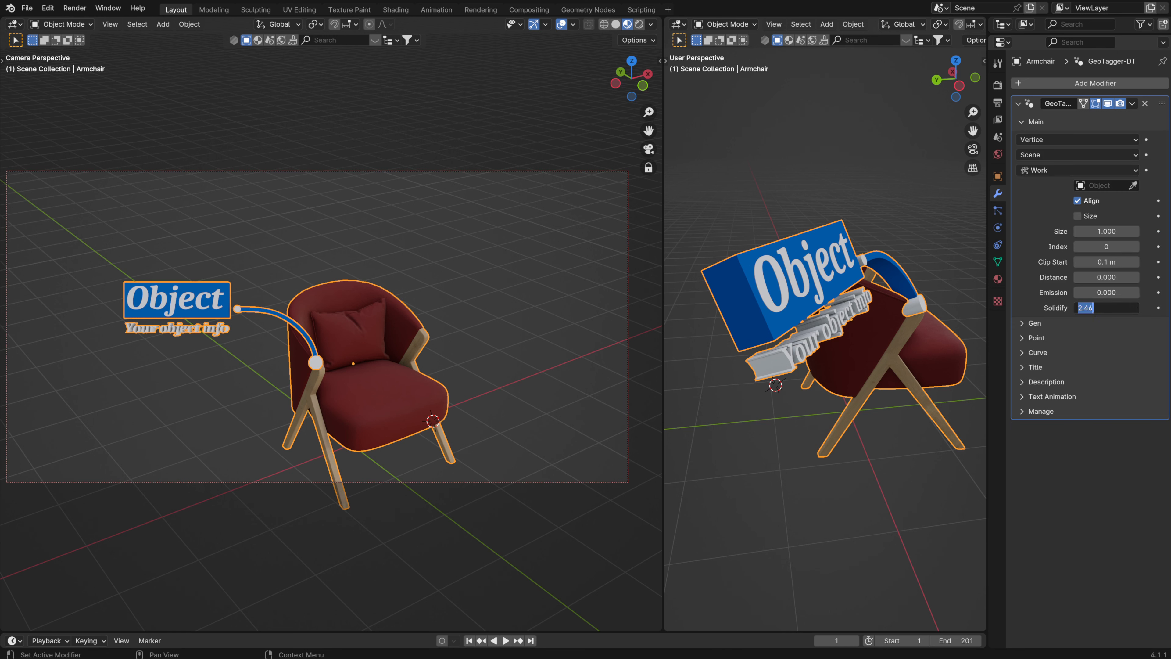
{"action": "key", "text": "Return"}
{"action": "key", "text": "BackSpace"}
{"action": "key", "text": "BackSpace"}
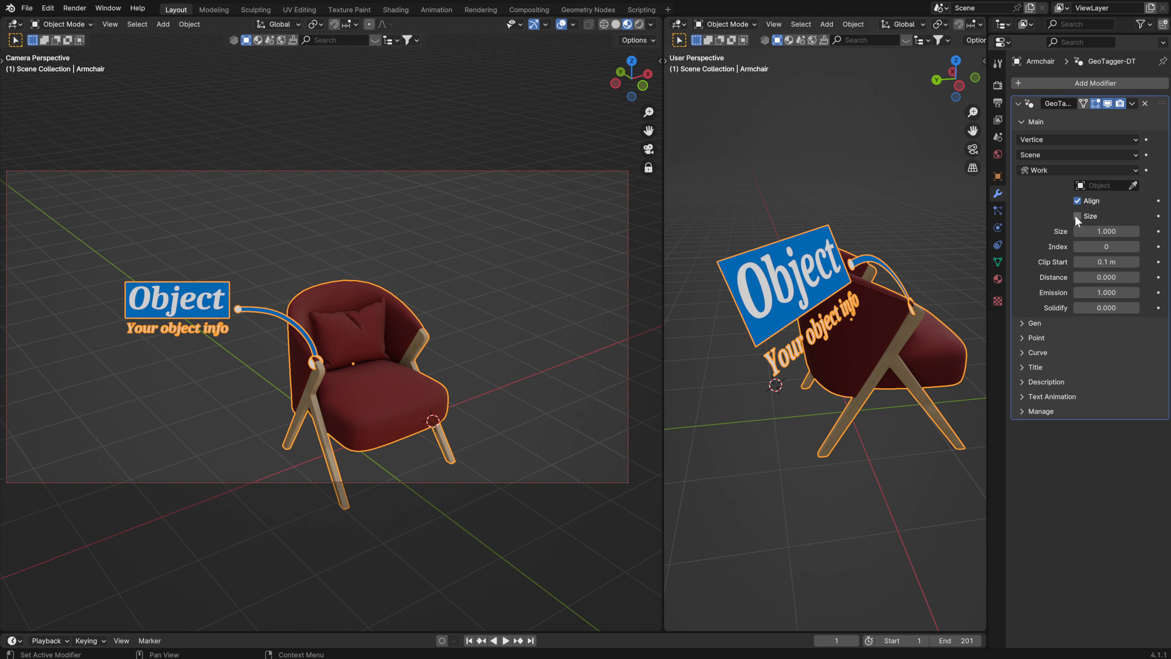
- Try scaling the armchair up while the label is attached to a vertice with the Size option off
{"action": "middle_click_drag", "start_coordinate": [882, 332], "coordinate": [801, 314]}
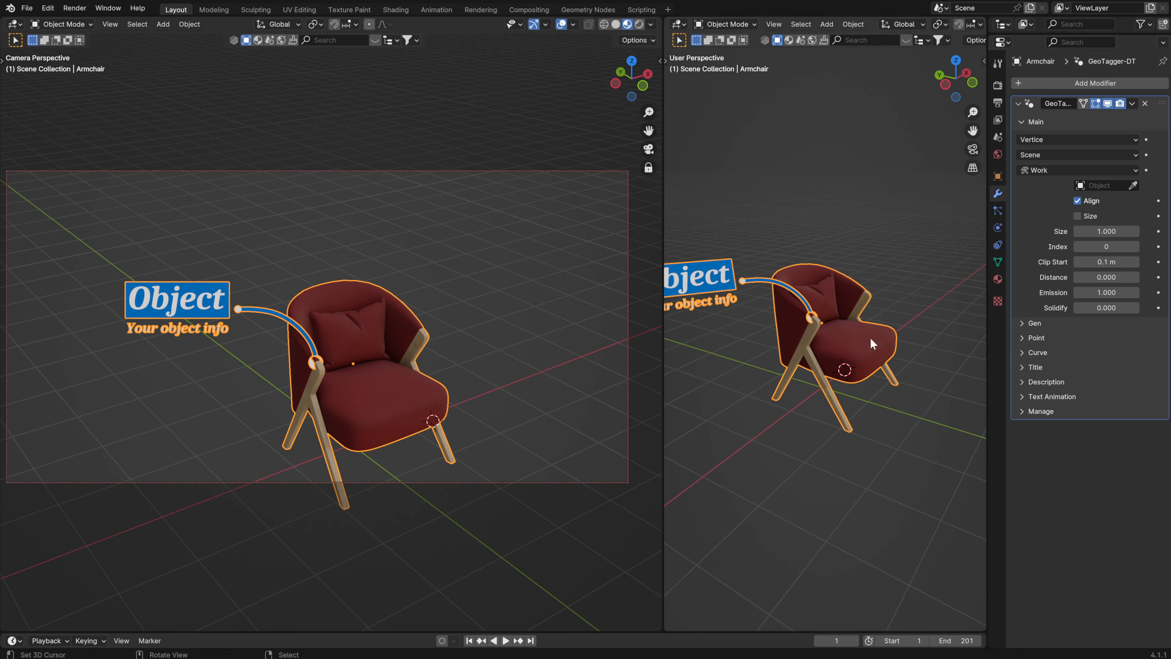
{"action": "scroll", "coordinate": [818, 372], "scroll_direction": "down", "scroll_amount": 1}
{"action": "middle_click_drag", "start_coordinate": [818, 371], "coordinate": [843, 359]}
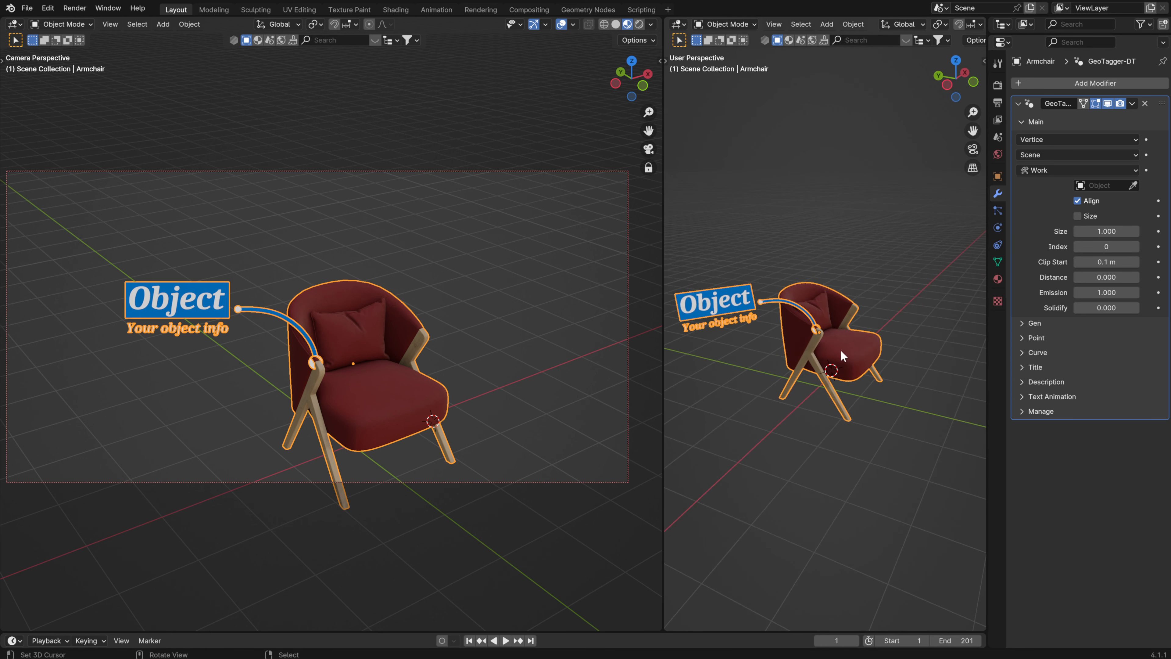
{"action": "scroll", "coordinate": [424, 369], "scroll_direction": "down", "scroll_amount": 2}
{"action": "middle_click_drag", "start_coordinate": [429, 374], "coordinate": [446, 340], "text": "shift"}
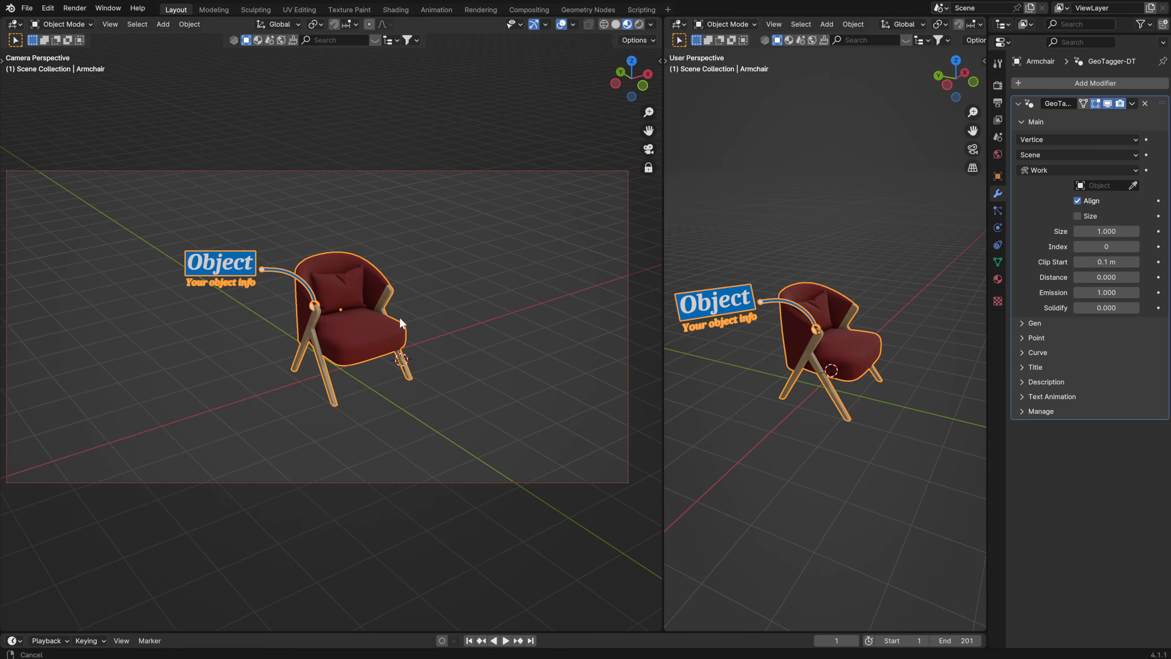
{"action": "key", "text": "s"}
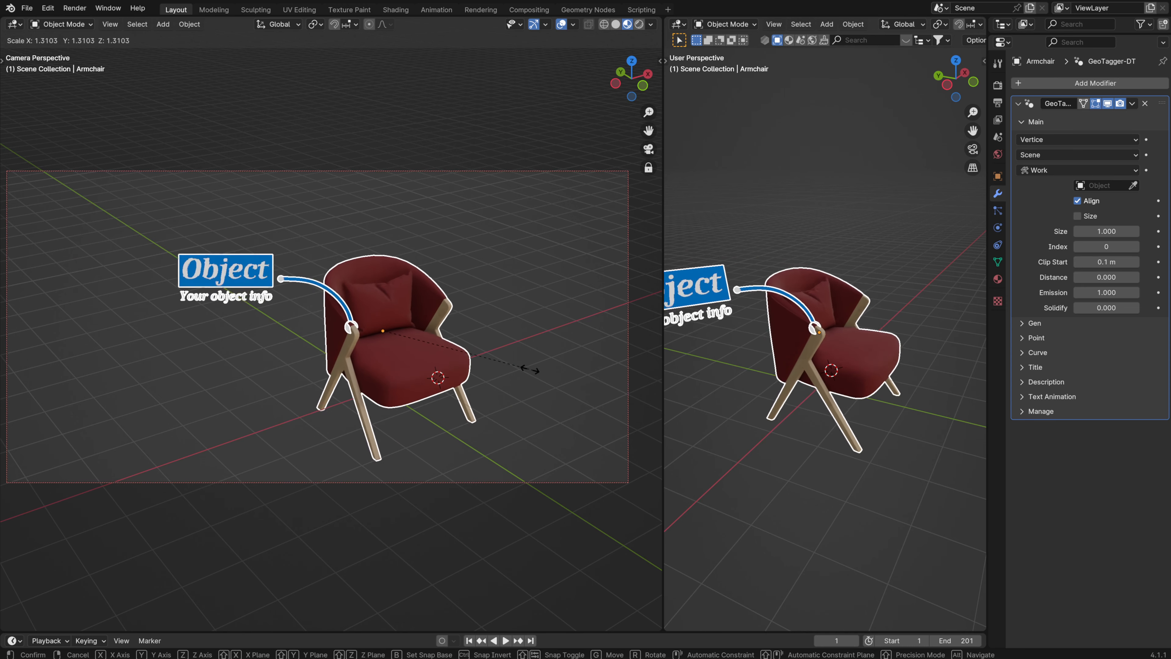
{"action": "left_click", "coordinate": [484, 346]}
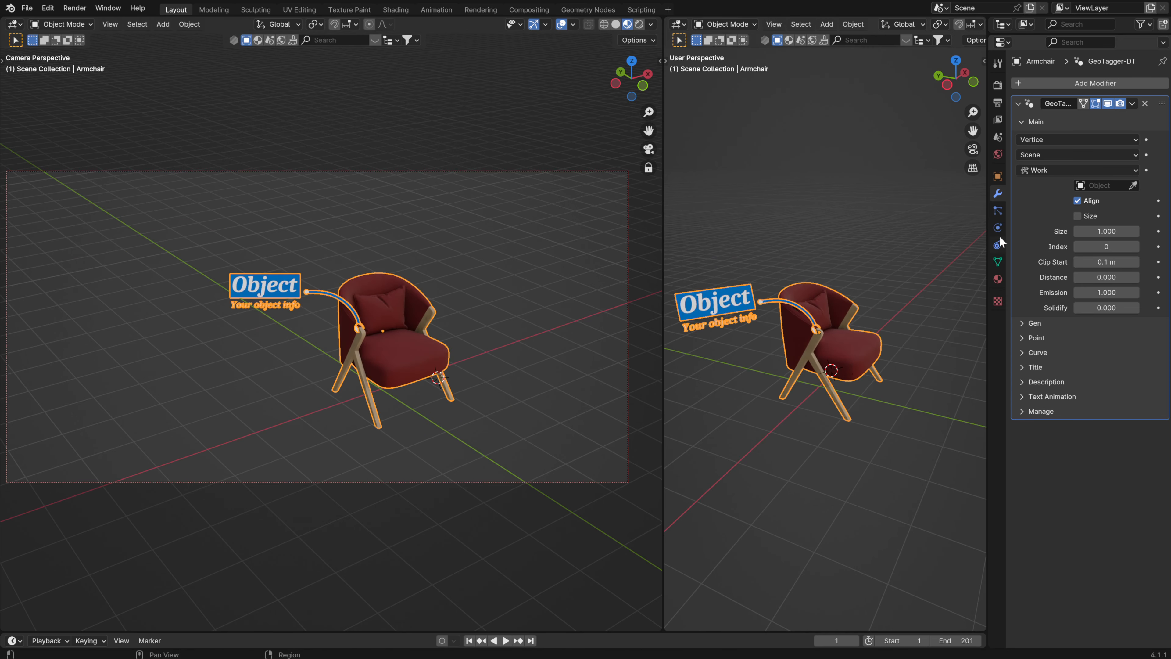
- Set the label's attachment type to Box and try scaling the armchair with the Size option off
{"action": "left_click", "coordinate": [1031, 138]}
{"action": "left_click", "coordinate": [1034, 170]}
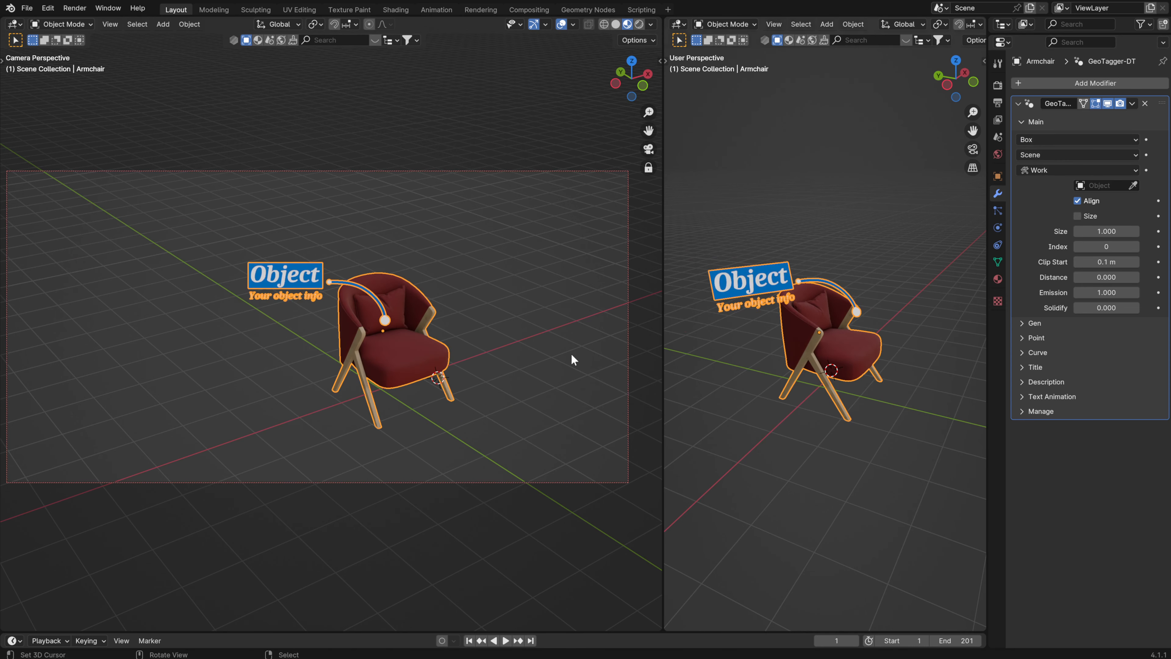
{"action": "key", "text": "s"}
{"action": "key", "text": "Escape"}
{"action": "left_click", "coordinate": [1037, 139]}
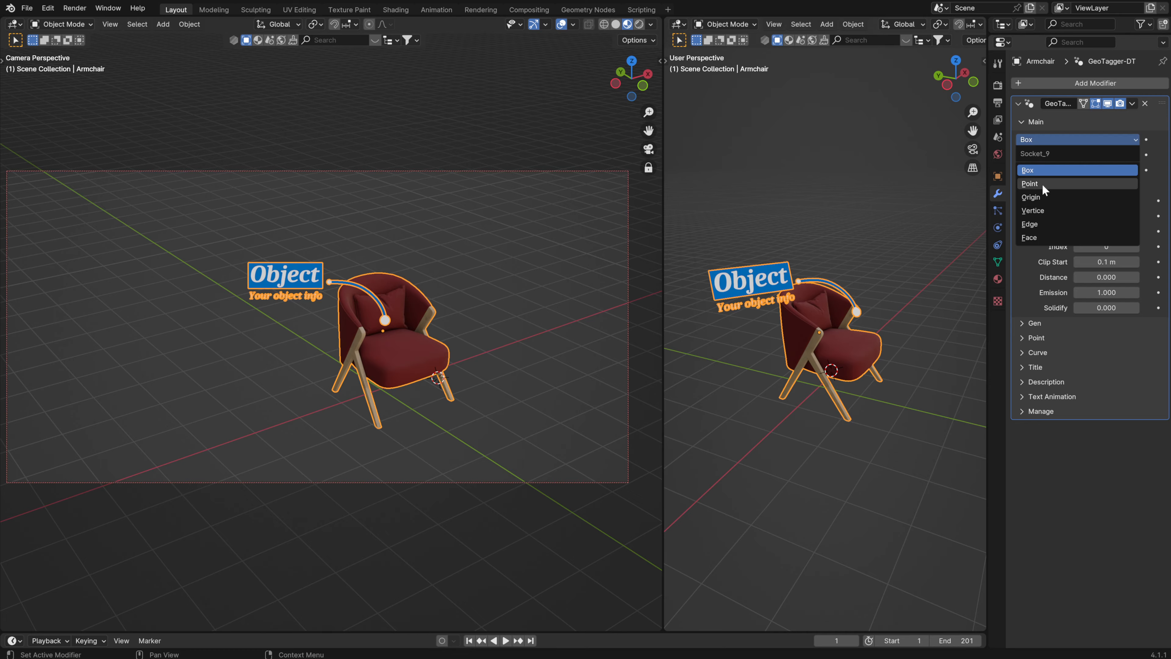
{"action": "key", "text": "s"}
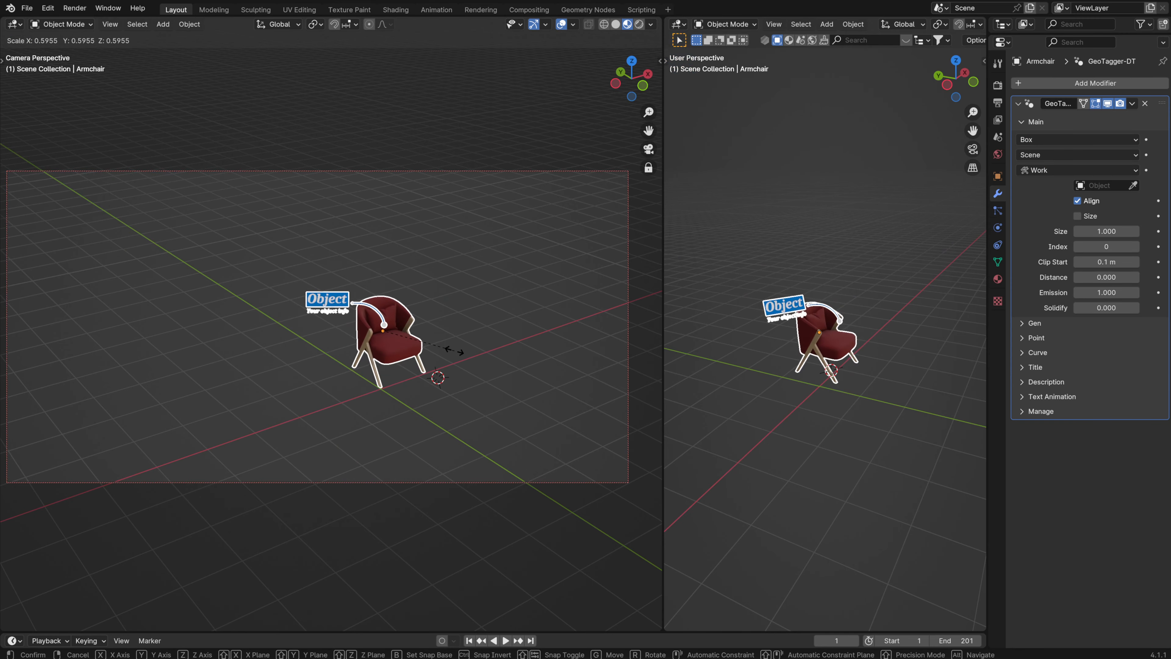
{"action": "key", "text": "Escape"}
- Compare how the box-attached label scales with the armchair when the Size option is on and when it is off
{"action": "left_click", "coordinate": [1077, 216]}
{"action": "key", "text": "s"}
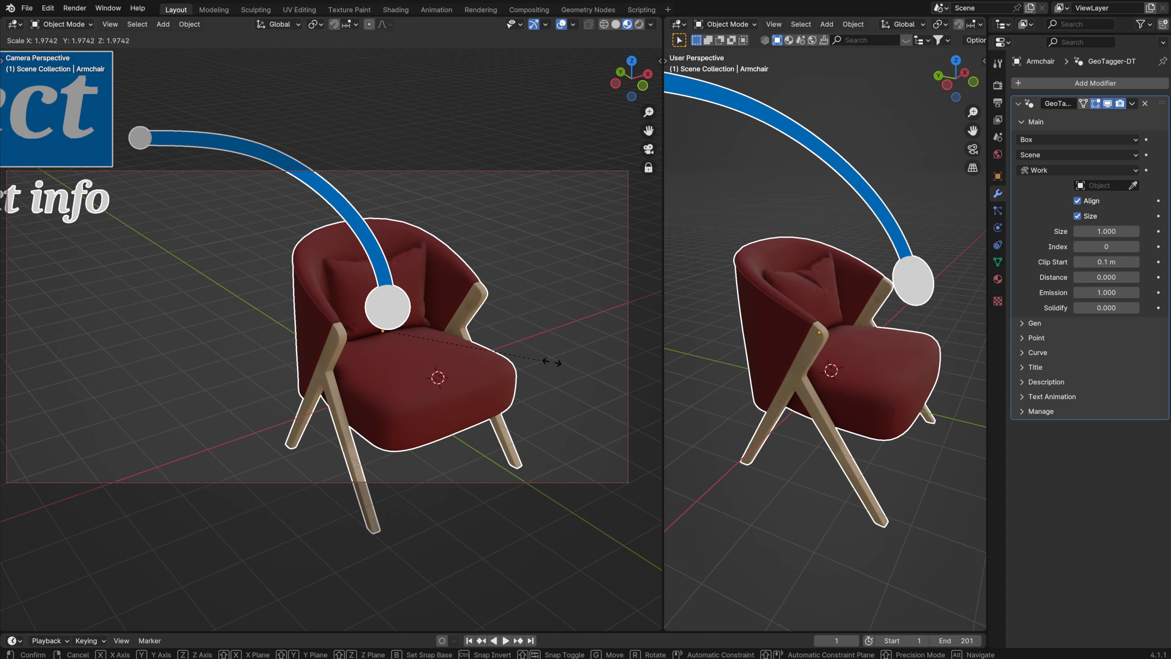
{"action": "key", "text": "Escape"}
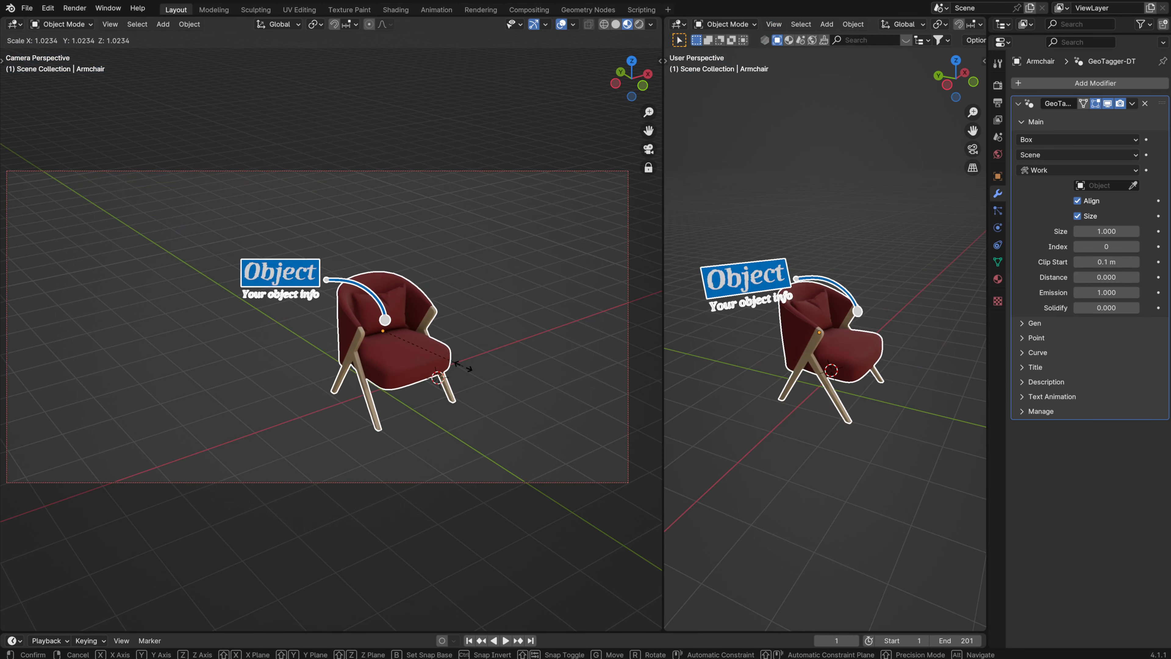
{"action": "middle_click_drag", "start_coordinate": [418, 383], "coordinate": [382, 376]}
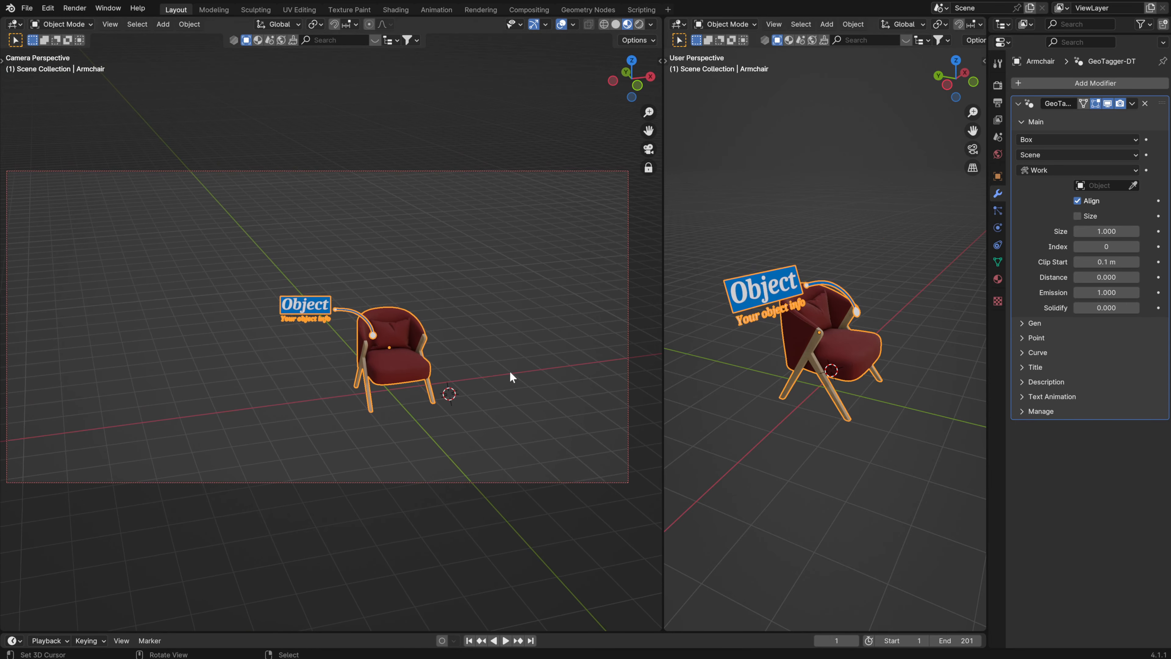
{"action": "key", "text": "s"}
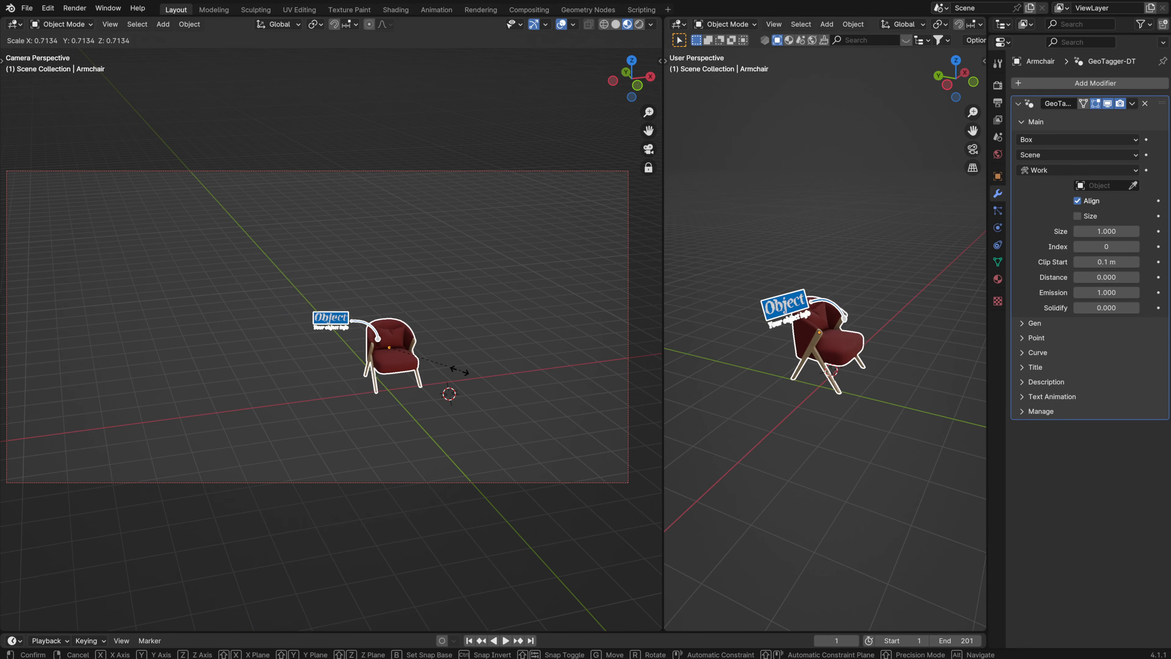
{"action": "key", "text": "Escape"}
- Set the label's display mode to Camera and try scaling the armchair
{"action": "left_click", "coordinate": [1033, 156]}
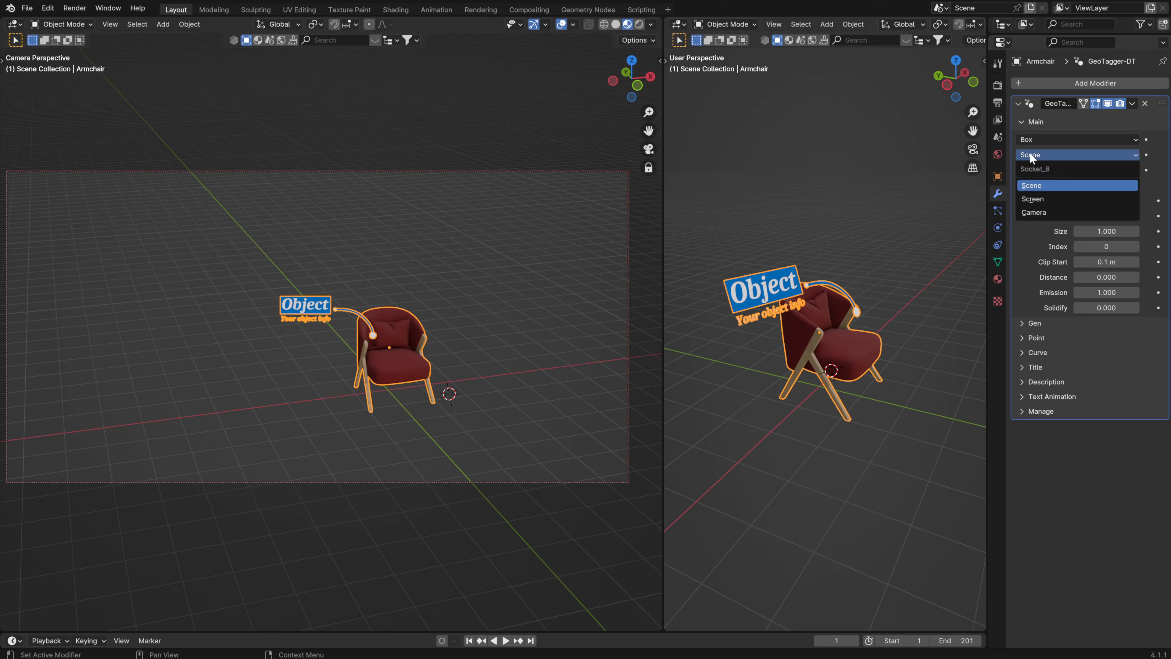
{"action": "left_click", "coordinate": [1037, 213]}
{"action": "key", "text": "s"}
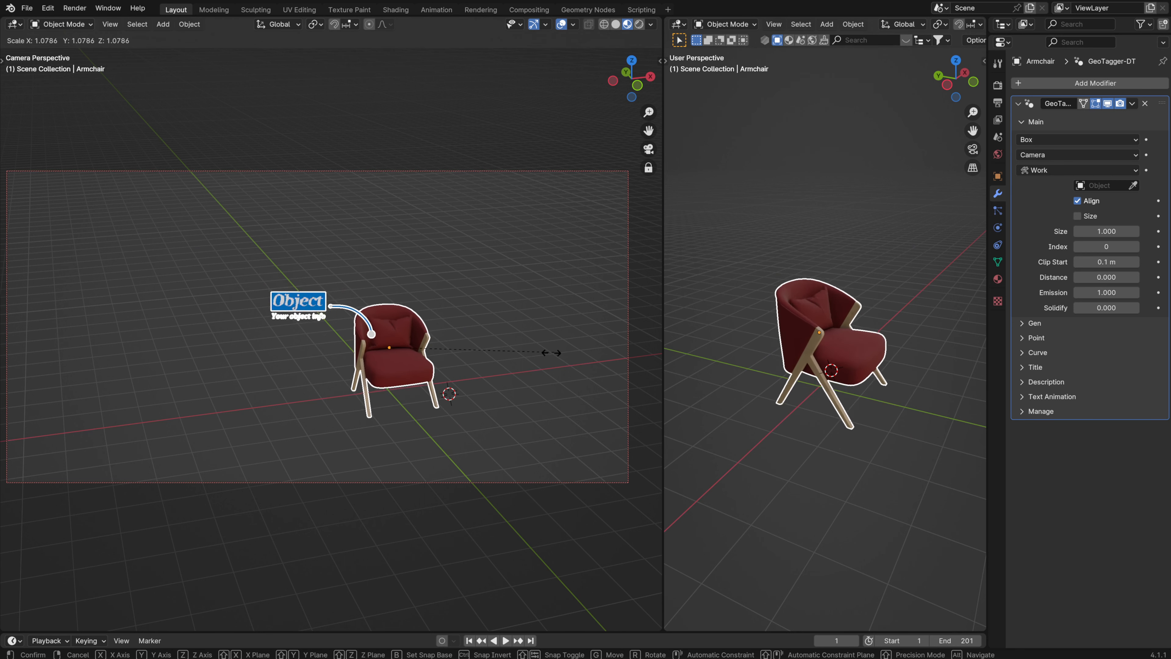
{"action": "key", "text": "Escape"}
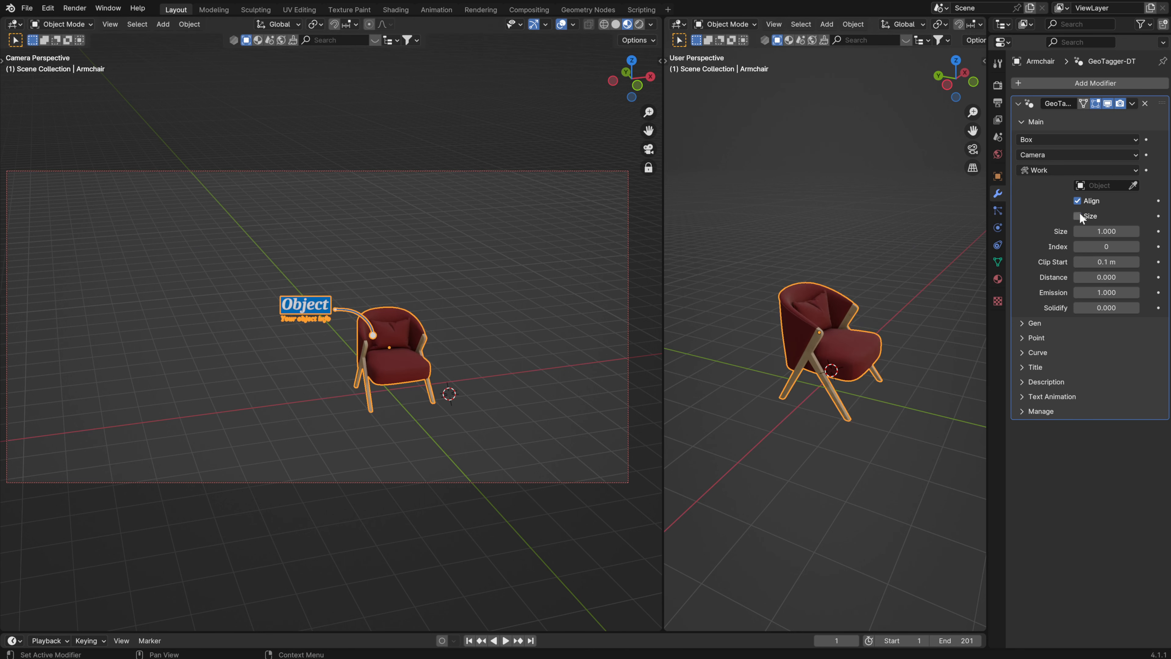
- Compare the label's scaling in Camera mode with the Size option off and on by test-scaling the armchair
{"action": "left_click", "coordinate": [1078, 215]}
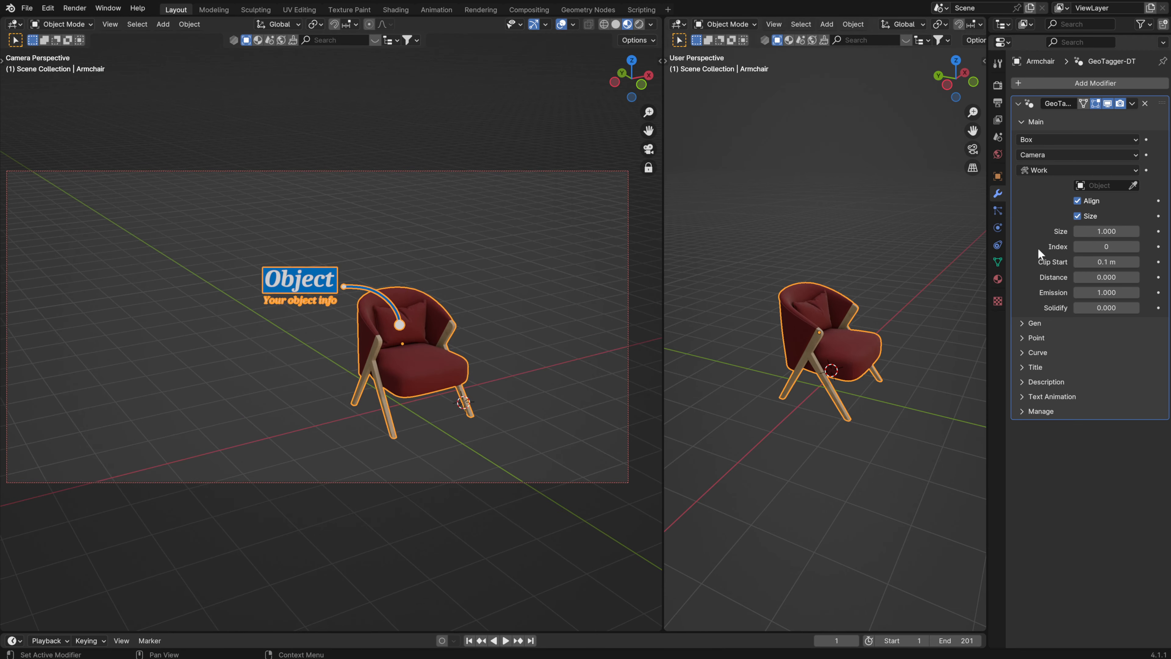
{"action": "left_click", "coordinate": [1077, 216]}
{"action": "key", "text": "s"}
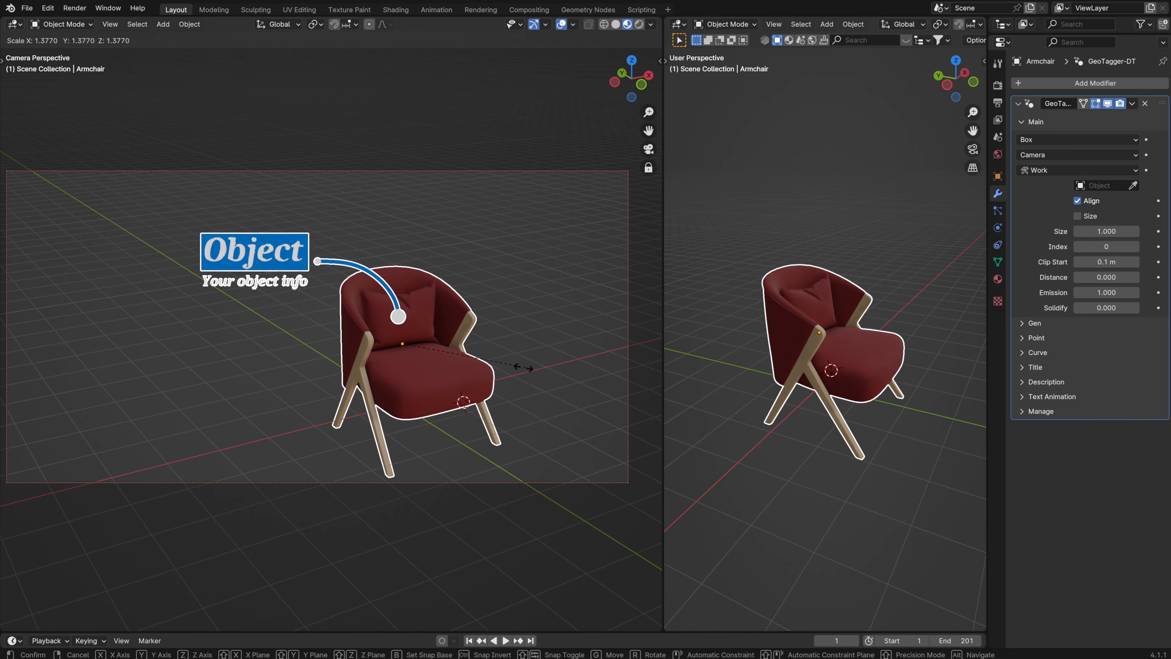
{"action": "right_click", "coordinate": [461, 365]}
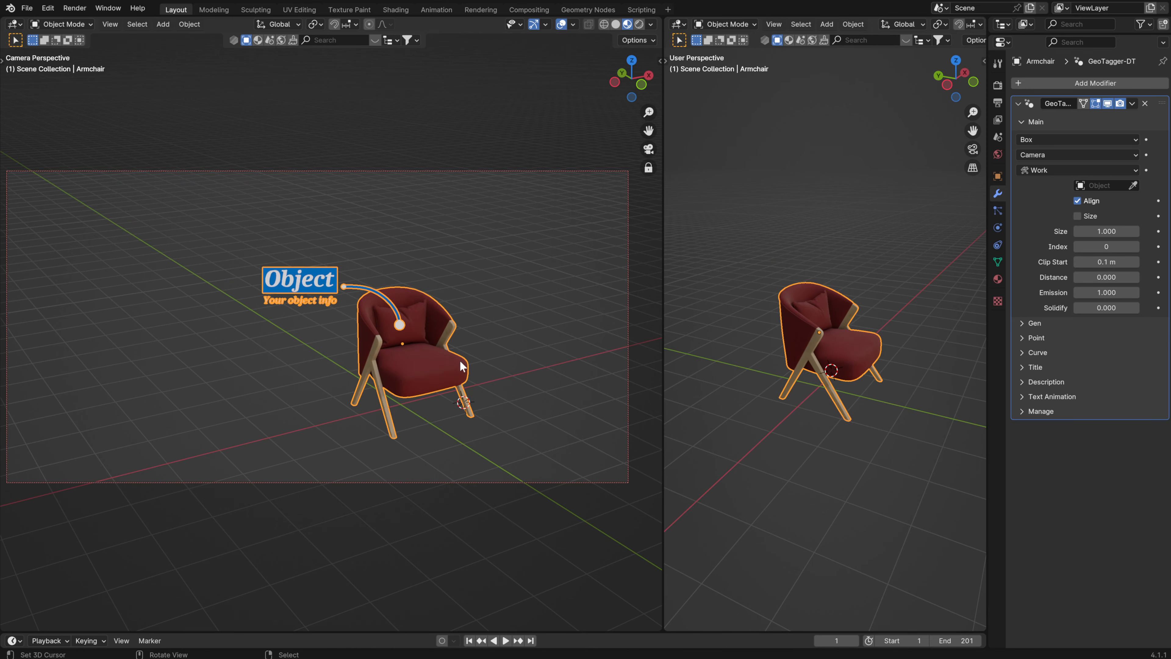
{"action": "left_click", "coordinate": [1078, 216]}
{"action": "key", "text": "s"}
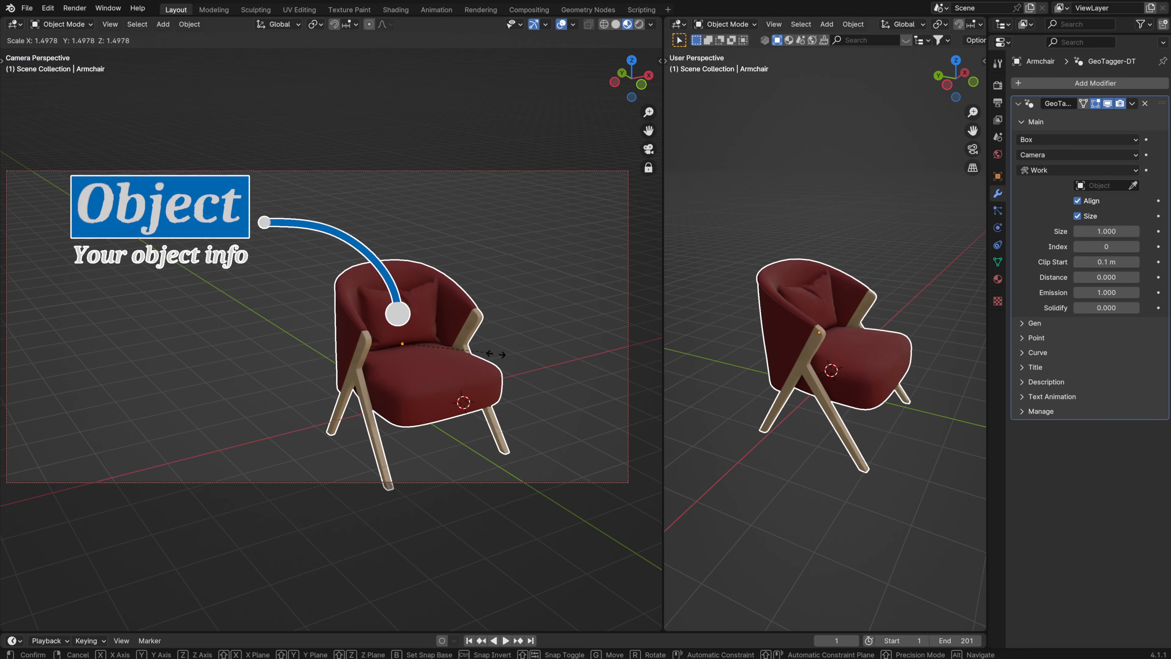
{"action": "right_click", "coordinate": [495, 354]}
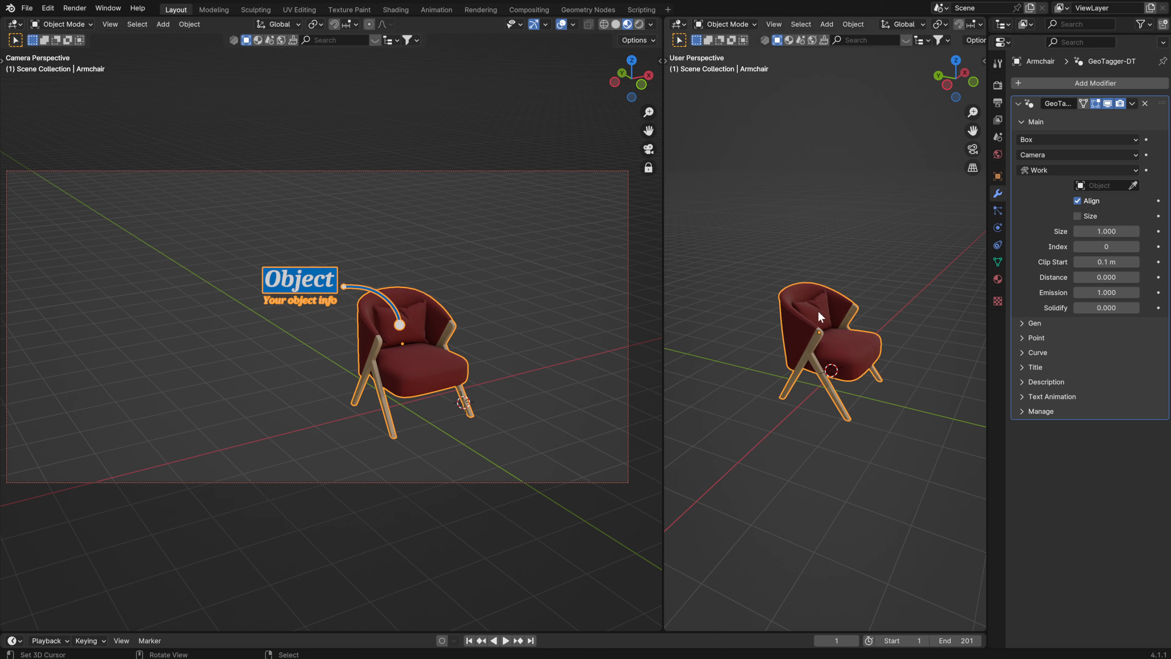
- Set the label's attachment type to Vertice and its display mode to Scene
{"action": "scroll", "coordinate": [818, 311], "scroll_direction": "up", "scroll_amount": 1}
{"action": "left_click", "coordinate": [1045, 155]}
{"action": "left_click", "coordinate": [1039, 153]}
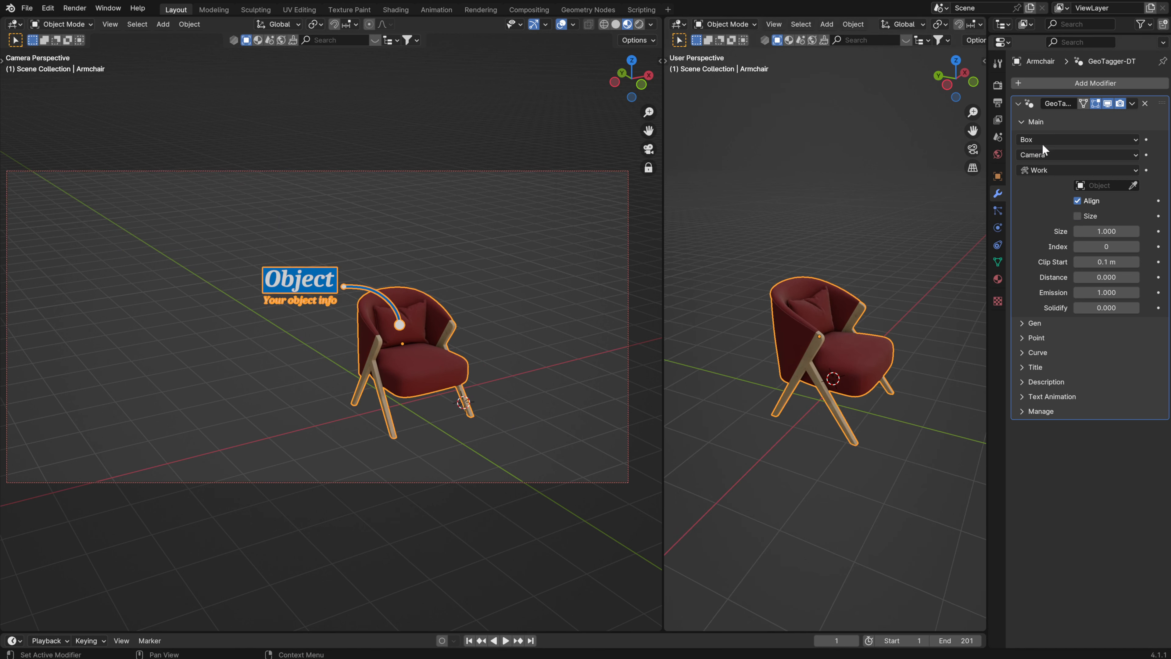
{"action": "left_click", "coordinate": [1042, 140]}
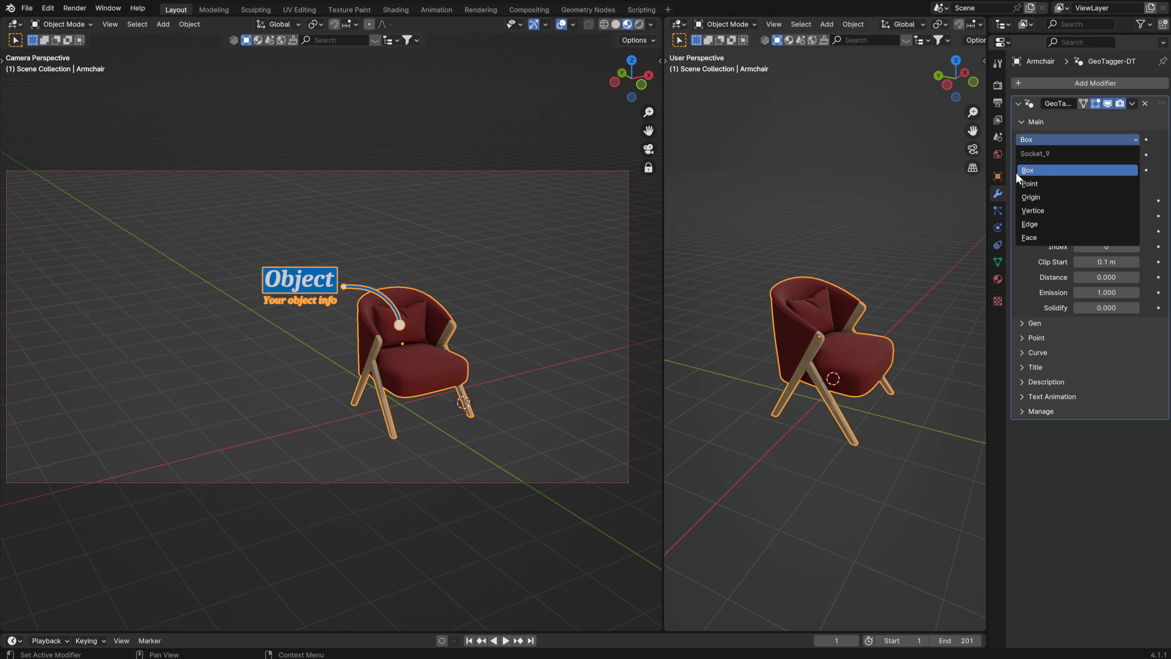
{"action": "left_click", "coordinate": [1042, 210]}
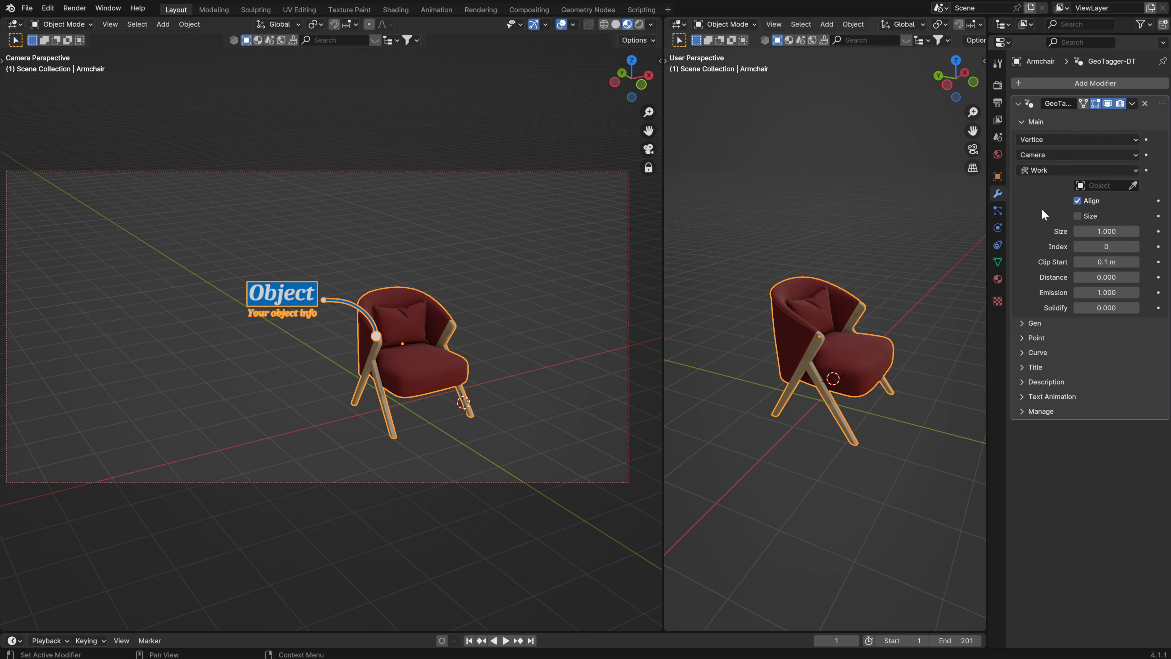
{"action": "left_click", "coordinate": [1055, 154]}
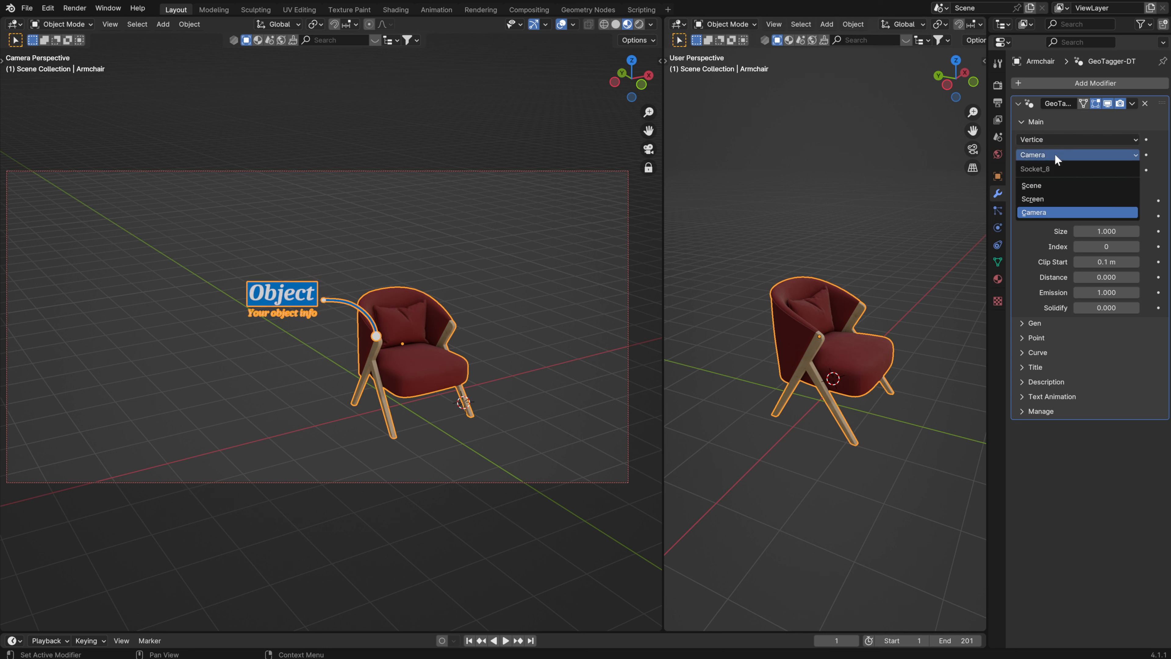
{"action": "left_click", "coordinate": [1039, 185]}
- Move the camera around the armchair to examine the label's orientation with Align enabled
{"action": "scroll", "coordinate": [839, 338], "scroll_direction": "down", "scroll_amount": 3}
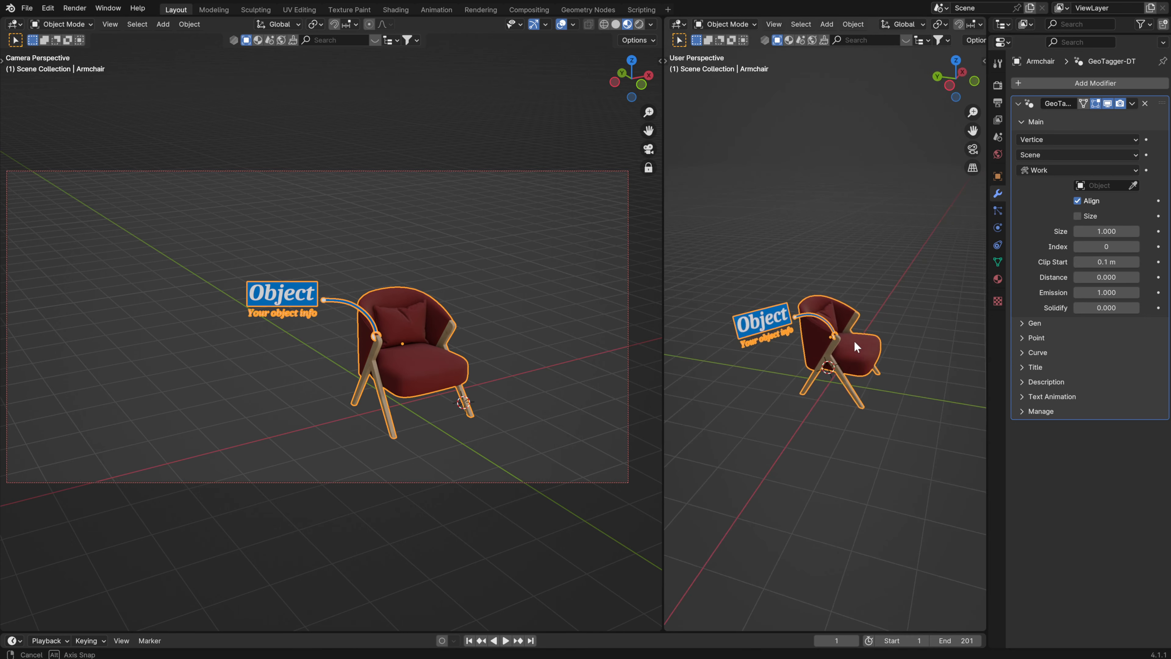
{"action": "scroll", "coordinate": [854, 333], "scroll_direction": "up", "scroll_amount": 2}
{"action": "middle_click_drag", "start_coordinate": [259, 380], "coordinate": [498, 350]}
{"action": "scroll", "coordinate": [871, 338], "scroll_direction": "down", "scroll_amount": 4}
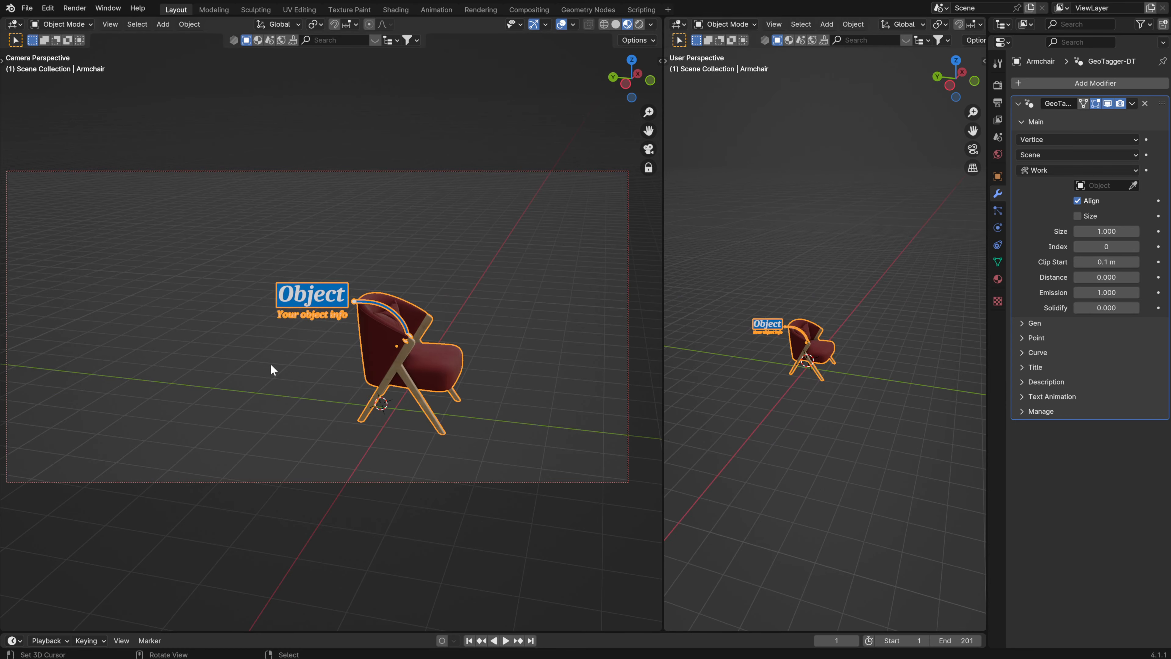
{"action": "middle_click_drag", "start_coordinate": [272, 369], "coordinate": [535, 374]}
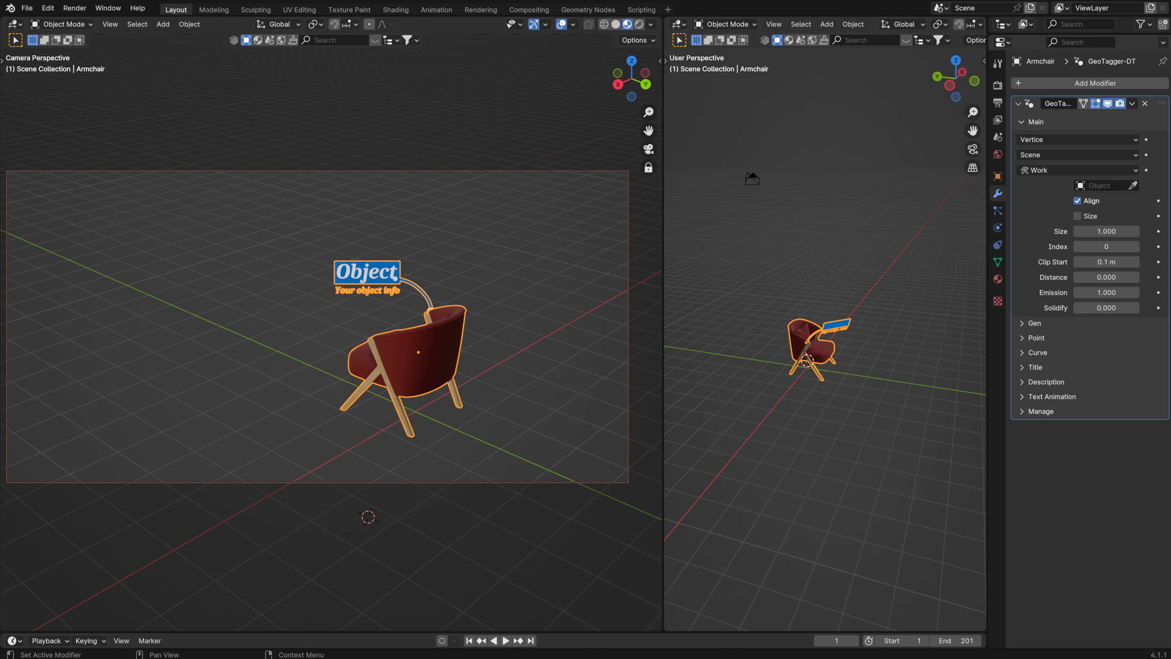
- Turn off Align to inspect the label's orientation from other camera angles, and enable it again
{"action": "left_click", "coordinate": [1078, 201]}
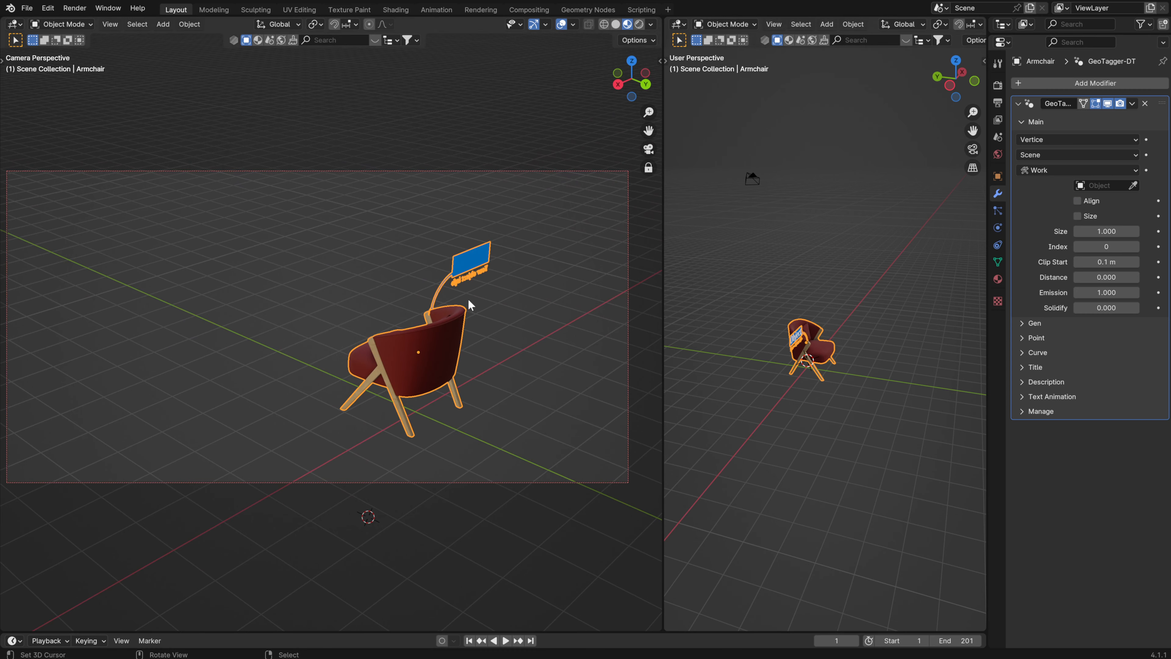
{"action": "middle_click_drag", "start_coordinate": [468, 298], "coordinate": [487, 324]}
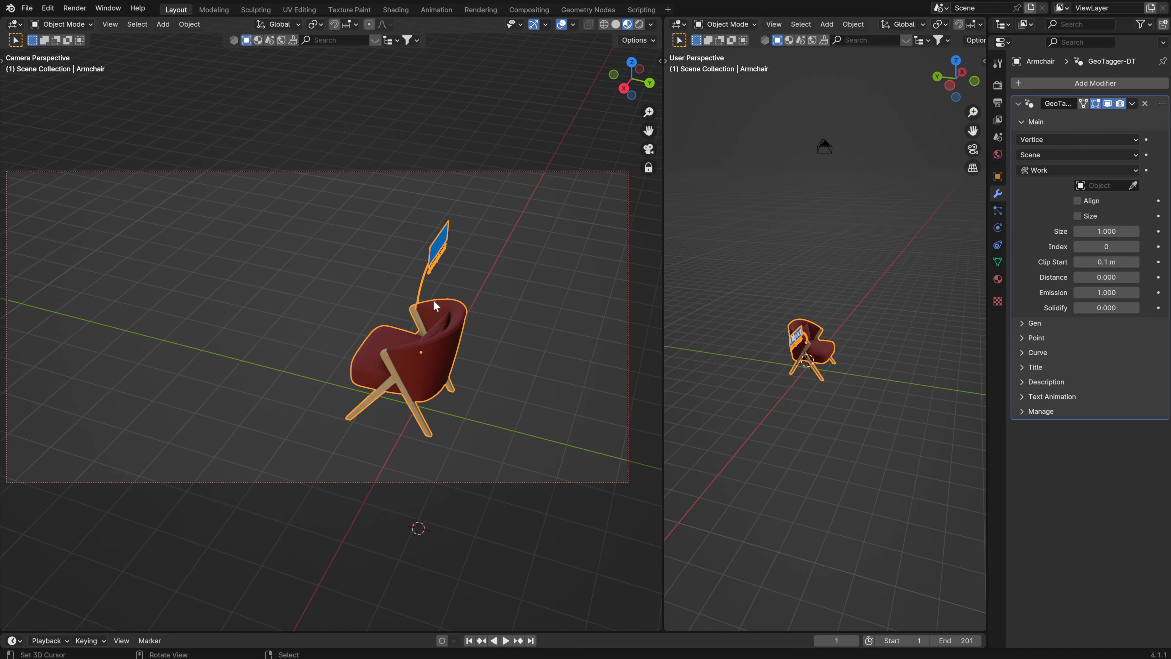
{"action": "middle_click_drag", "start_coordinate": [392, 363], "coordinate": [507, 346]}
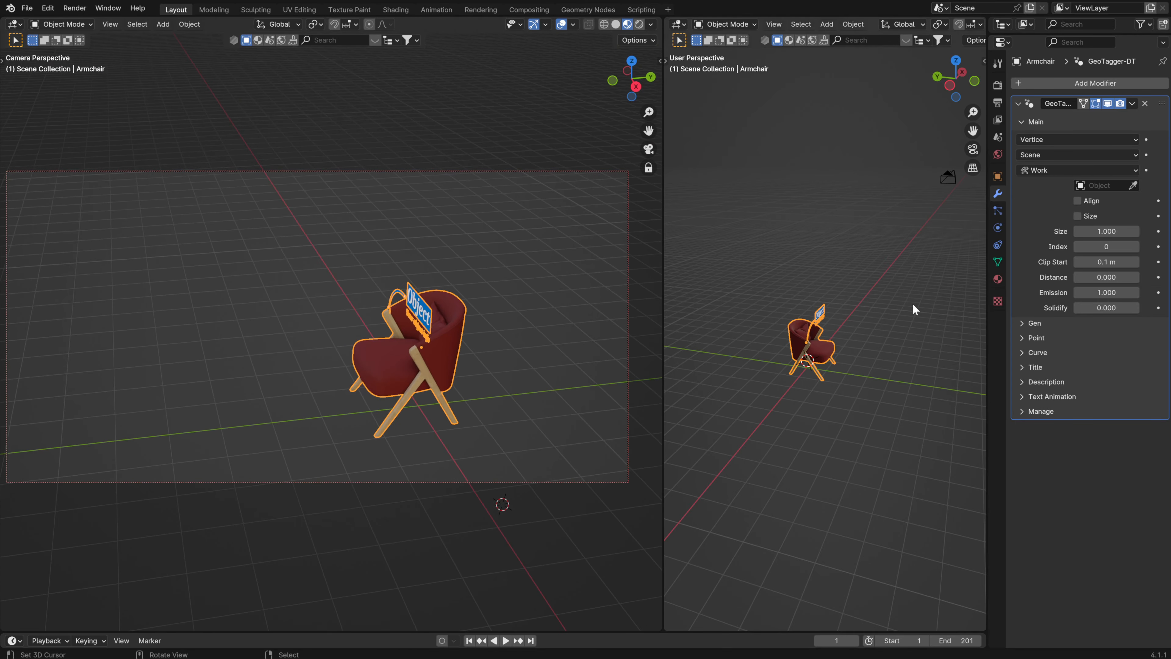
{"action": "left_click", "coordinate": [1079, 201]}
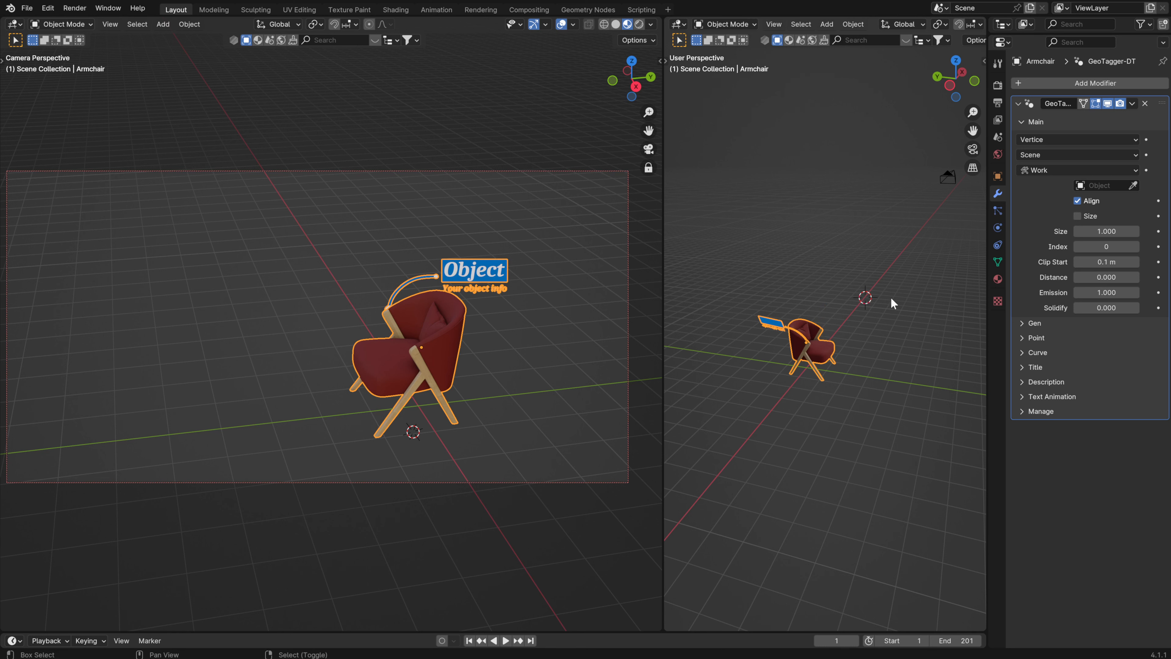
- Add a Sphere empty at the 3D cursor, away from the armchair
{"action": "key", "text": "shift+a"}
{"action": "mouse_move", "coordinate": [857, 235]}
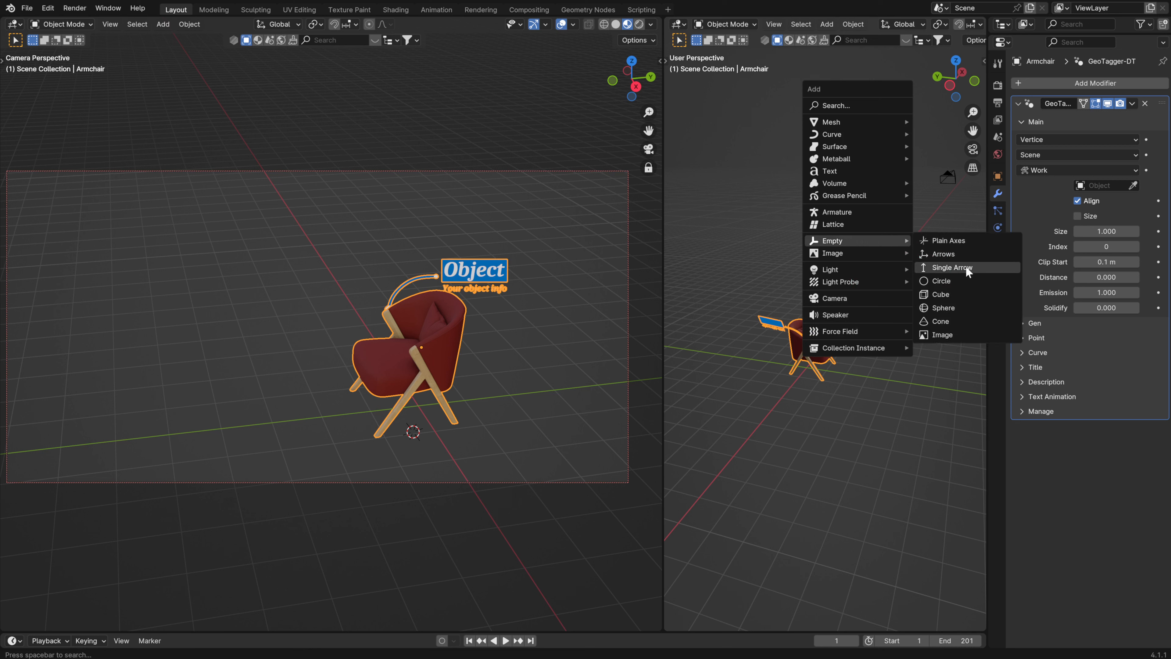
{"action": "left_click", "coordinate": [947, 308]}
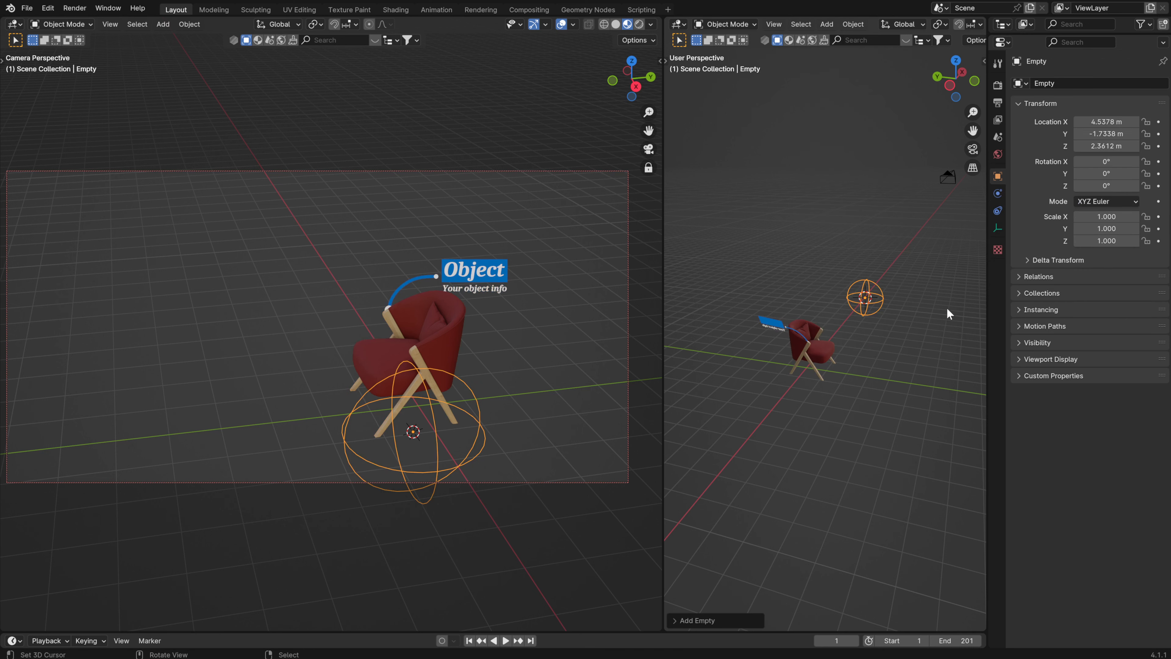
- Assign the sphere empty as the Object in the armchair's GeoTagger-DT Main settings
{"action": "left_click", "coordinate": [826, 344]}
{"action": "left_click", "coordinate": [998, 193]}
{"action": "left_click", "coordinate": [1130, 185]}
{"action": "left_click", "coordinate": [866, 296]}
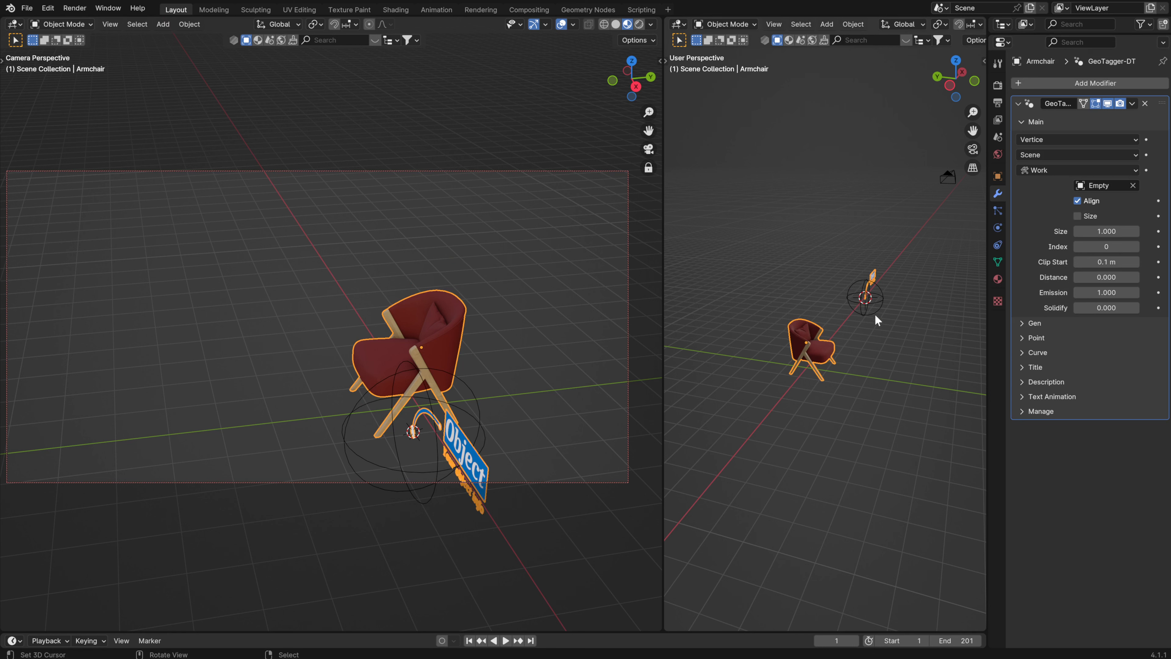
- Try moving the sphere empty with the label attached to it, and cancel the move
{"action": "left_click", "coordinate": [877, 314]}
{"action": "key", "text": "g"}
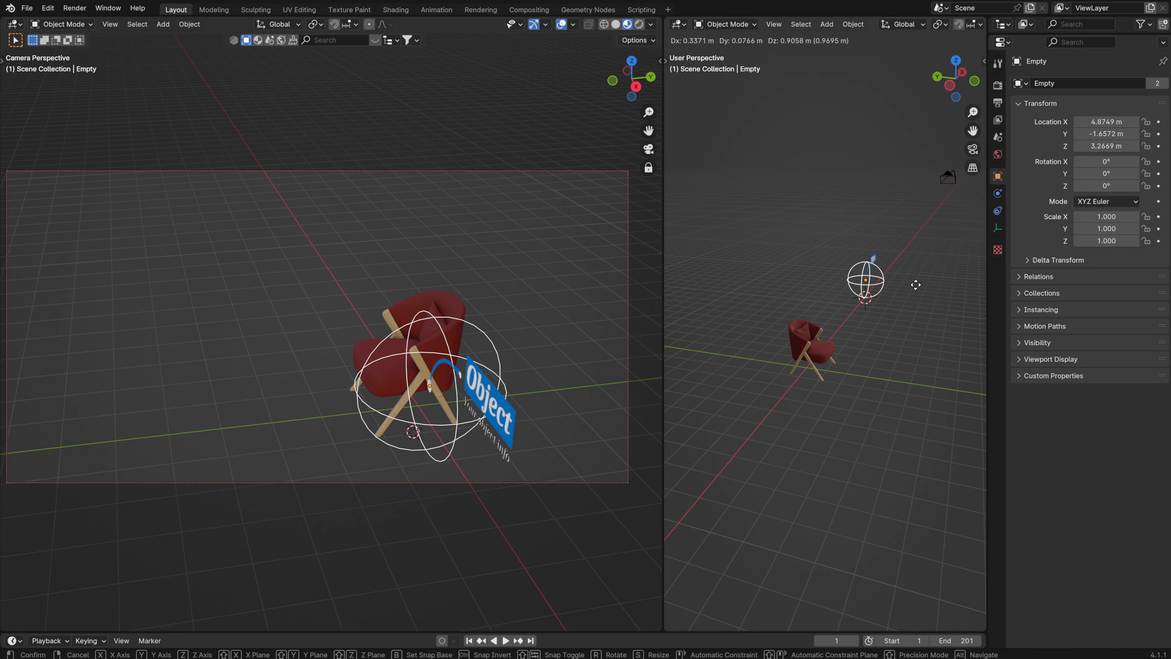
{"action": "right_click", "coordinate": [902, 297]}
- Clear the Object from the armchair's GeoTagger-DT Main settings and expand the Gen settings
{"action": "left_click", "coordinate": [820, 352]}
{"action": "left_click", "coordinate": [1135, 185]}
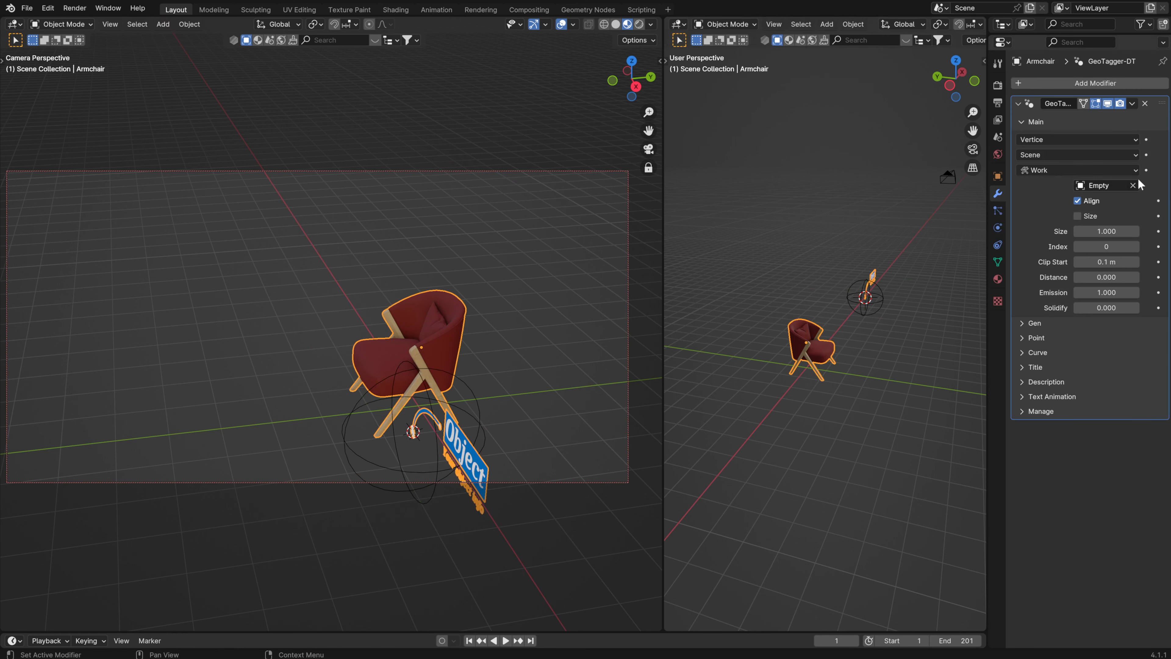
{"action": "left_click", "coordinate": [1026, 123]}
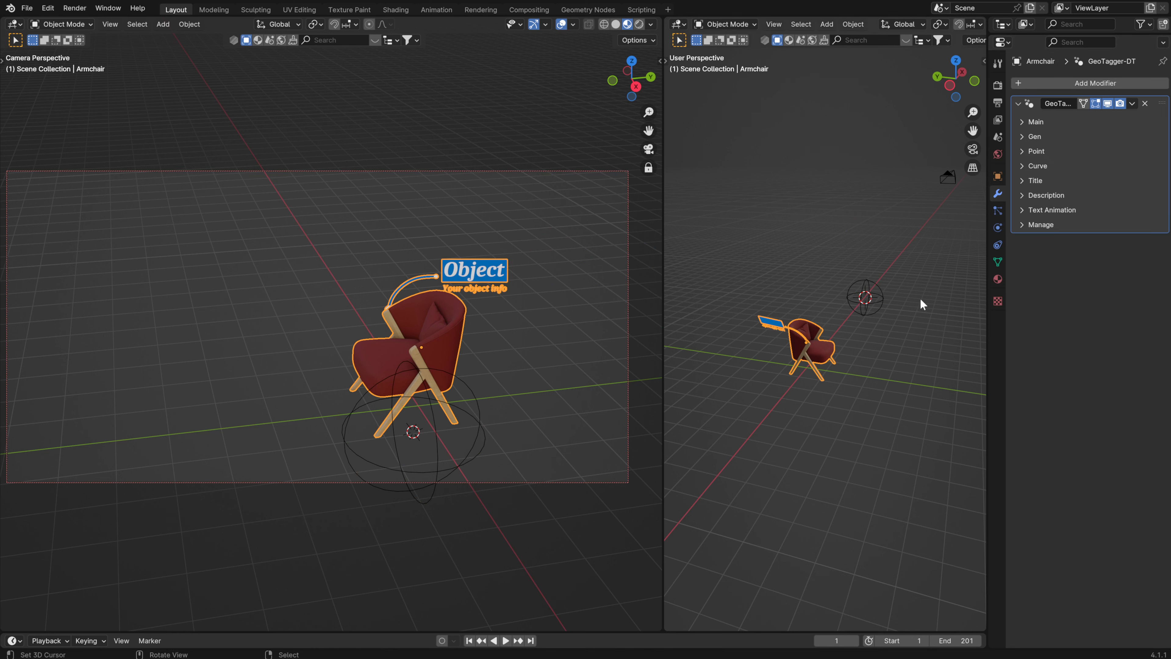
{"action": "left_click", "coordinate": [1024, 135]}
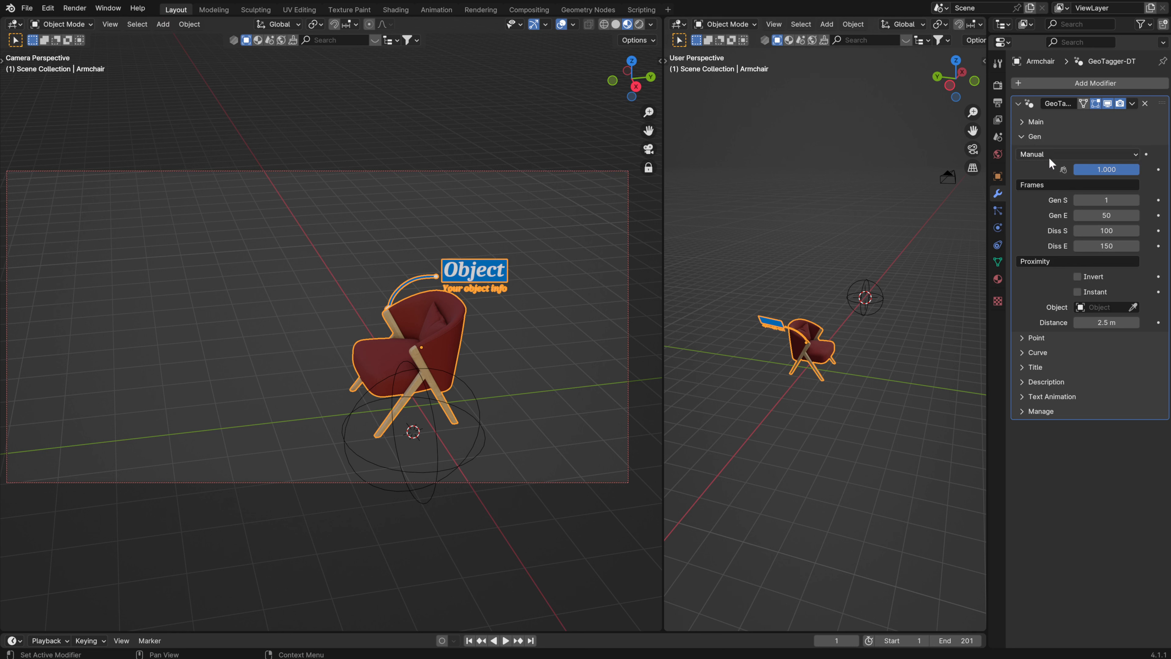
- Delete the sphere empty from the scene and reselect the armchair
{"action": "right_click", "coordinate": [485, 436]}
{"action": "key", "text": "x"}
{"action": "left_click", "coordinate": [430, 436]}
{"action": "right_click", "coordinate": [389, 375]}
- Widen the camera viewport across most of the workspace and frame the armchair with its label from the side
{"action": "middle_click_drag", "start_coordinate": [387, 374], "coordinate": [496, 370]}
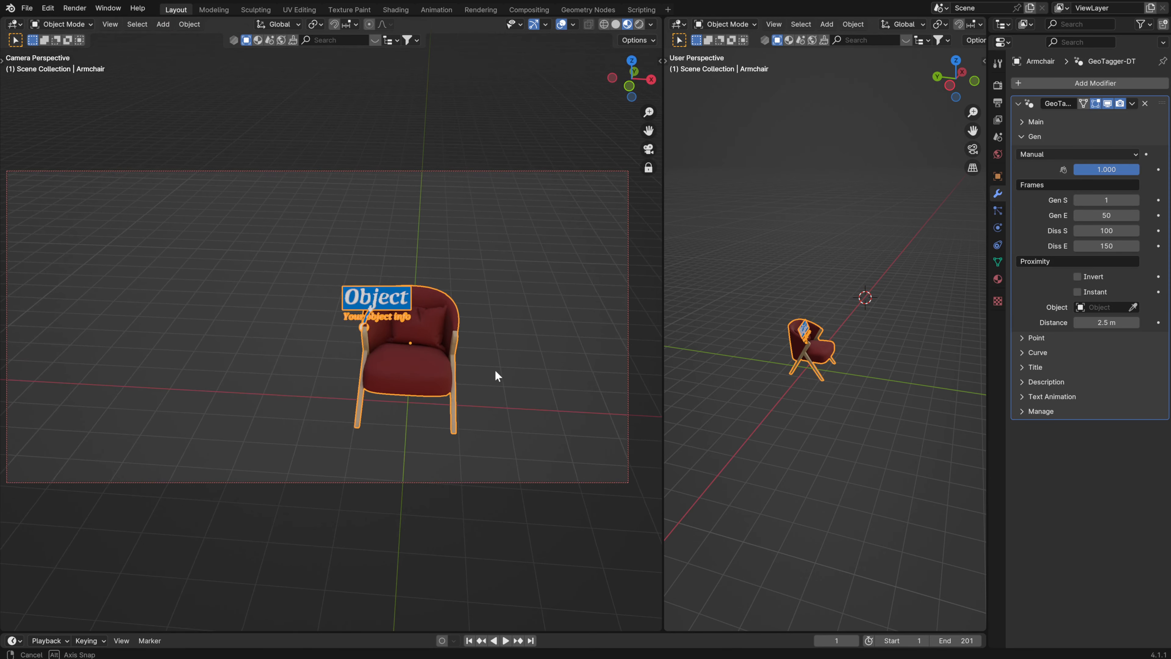
{"action": "scroll", "coordinate": [807, 336], "scroll_direction": "up", "scroll_amount": 4}
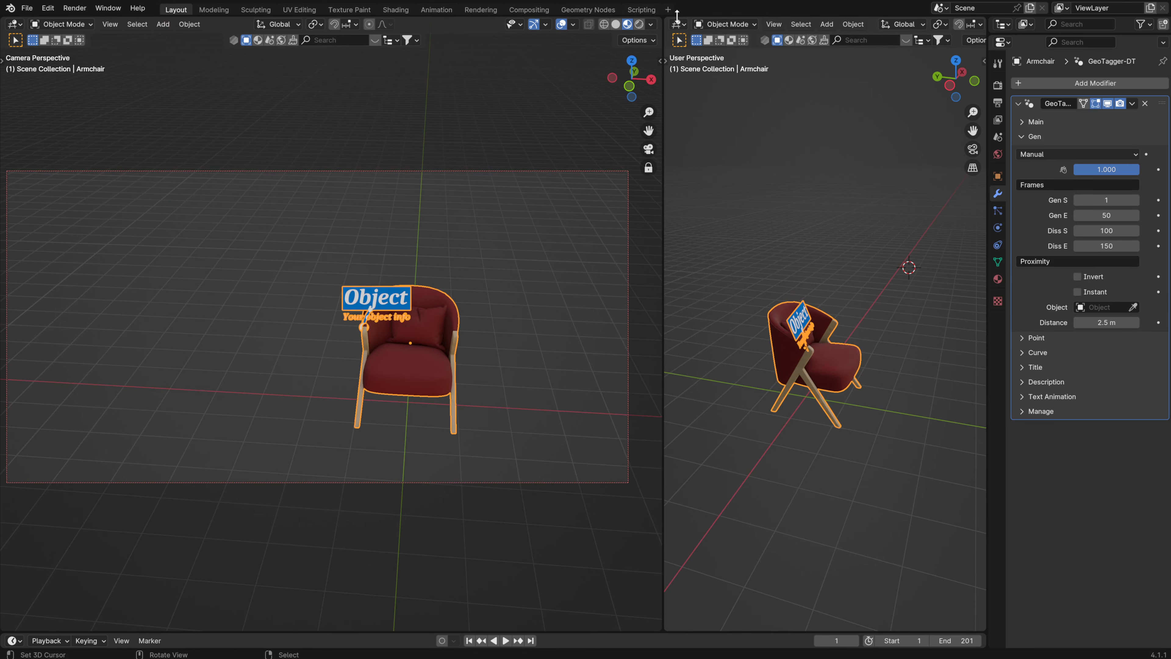
{"action": "left_click_drag", "start_coordinate": [664, 175], "coordinate": [970, 161]}
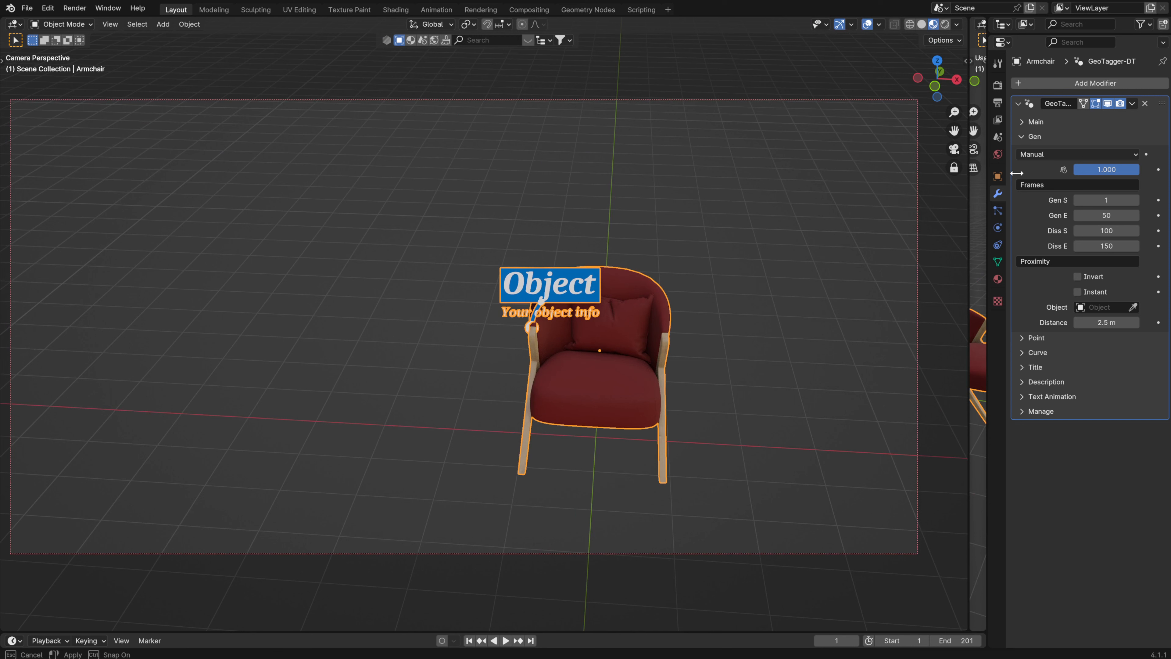
{"action": "left_click_drag", "start_coordinate": [1113, 175], "coordinate": [1139, 175]}
{"action": "scroll", "coordinate": [584, 318], "scroll_direction": "down", "scroll_amount": 2}
{"action": "scroll", "coordinate": [588, 325], "scroll_direction": "up", "scroll_amount": 3}
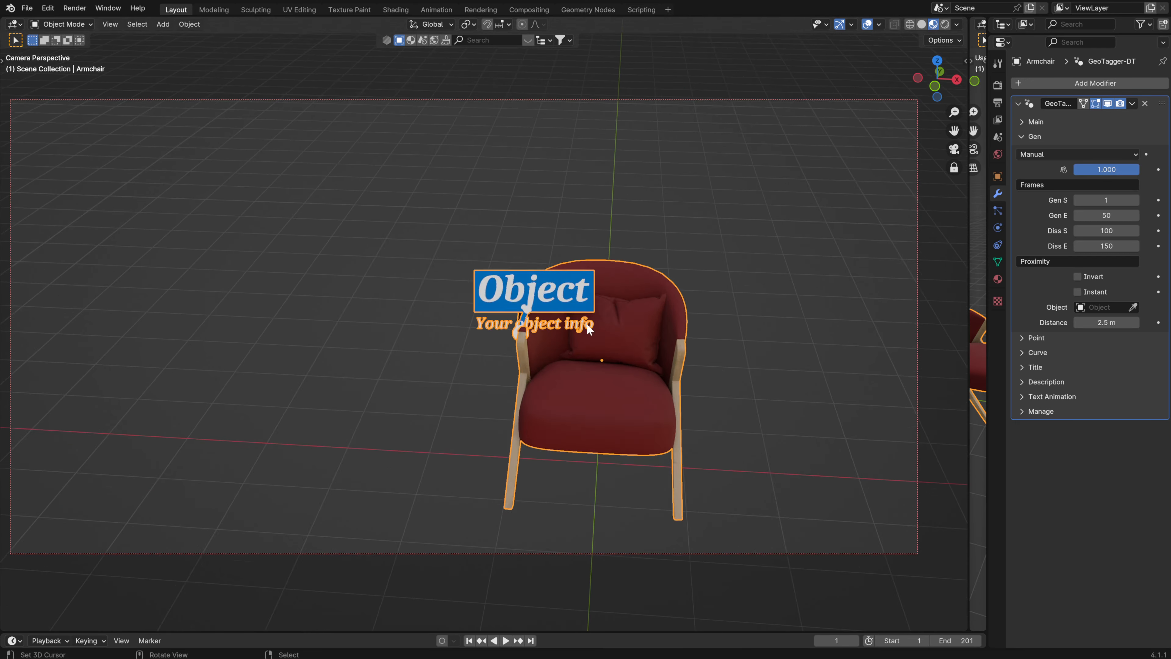
{"action": "scroll", "coordinate": [587, 325], "scroll_direction": "up", "scroll_amount": 3}
{"action": "scroll", "coordinate": [558, 362], "scroll_direction": "down", "scroll_amount": 3}
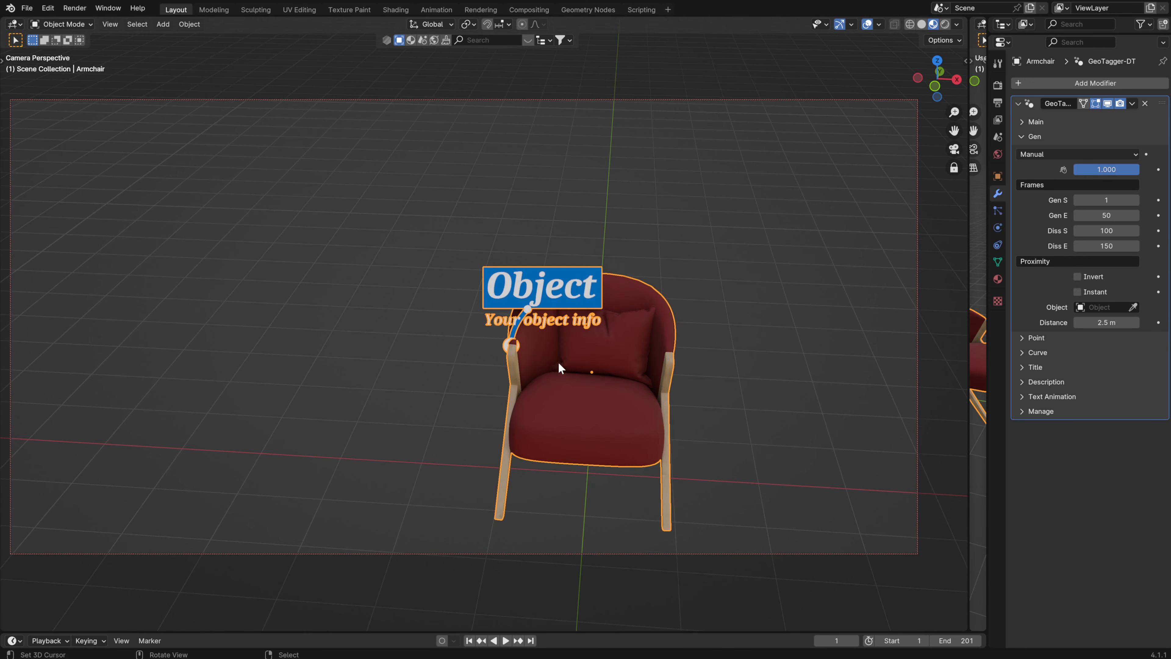
{"action": "middle_click_drag", "start_coordinate": [558, 362], "coordinate": [483, 356]}
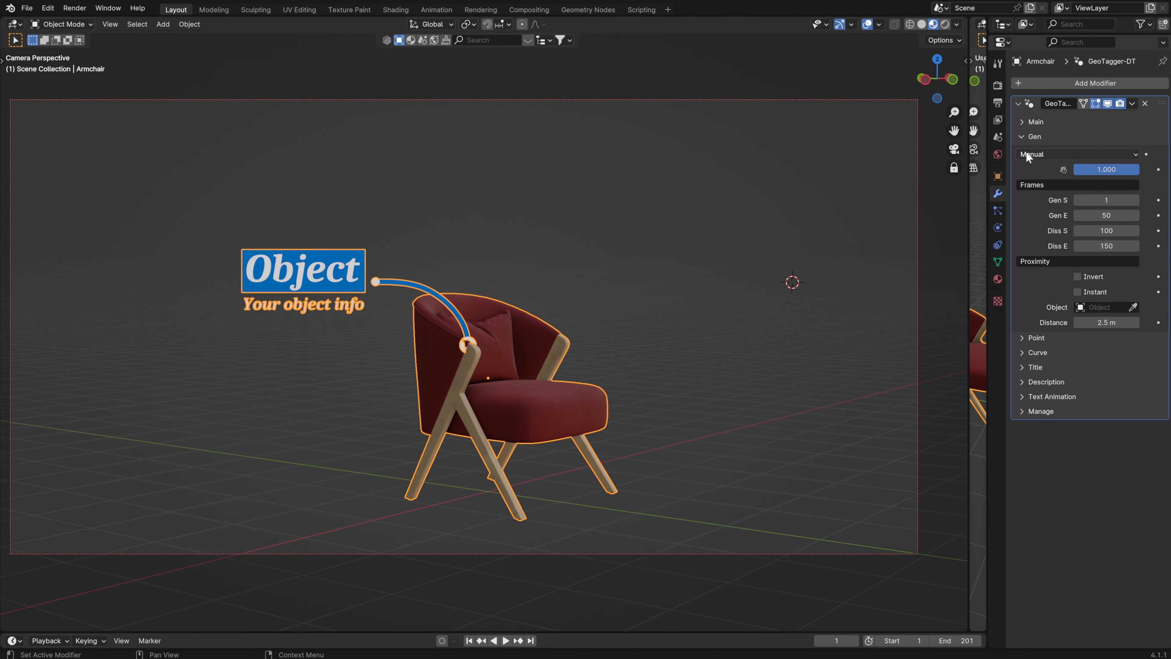
- Change the label's attachment type to Box in the GeoTagger-DT Main settings
{"action": "left_click", "coordinate": [1022, 136]}
{"action": "left_click", "coordinate": [1021, 121]}
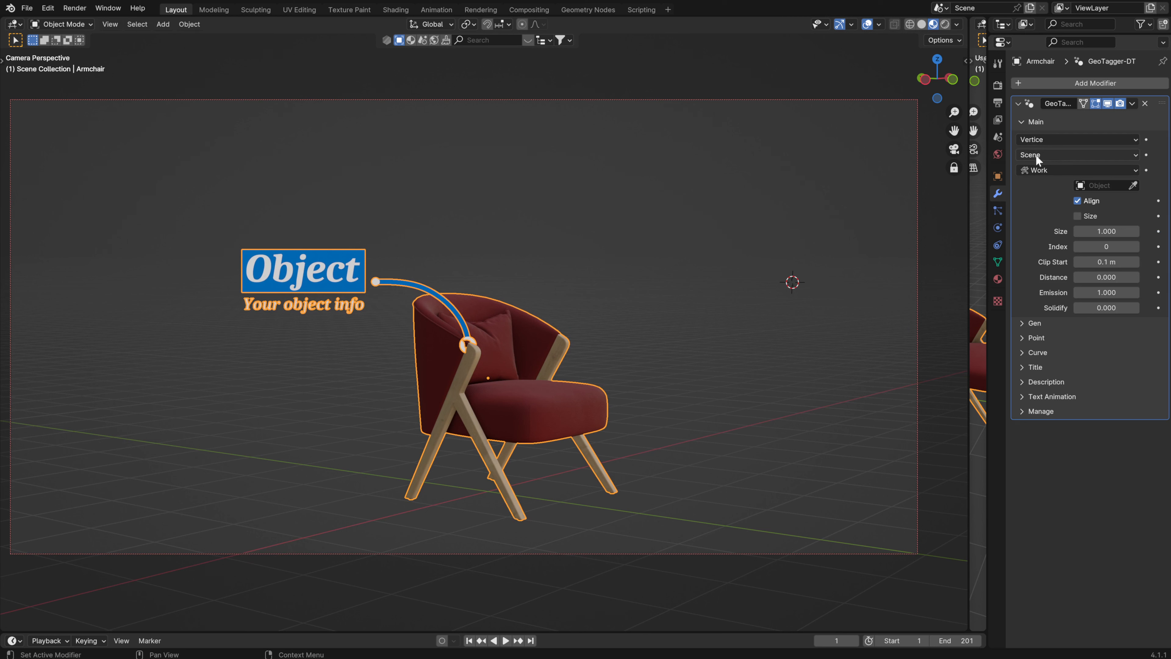
{"action": "left_click", "coordinate": [1036, 139]}
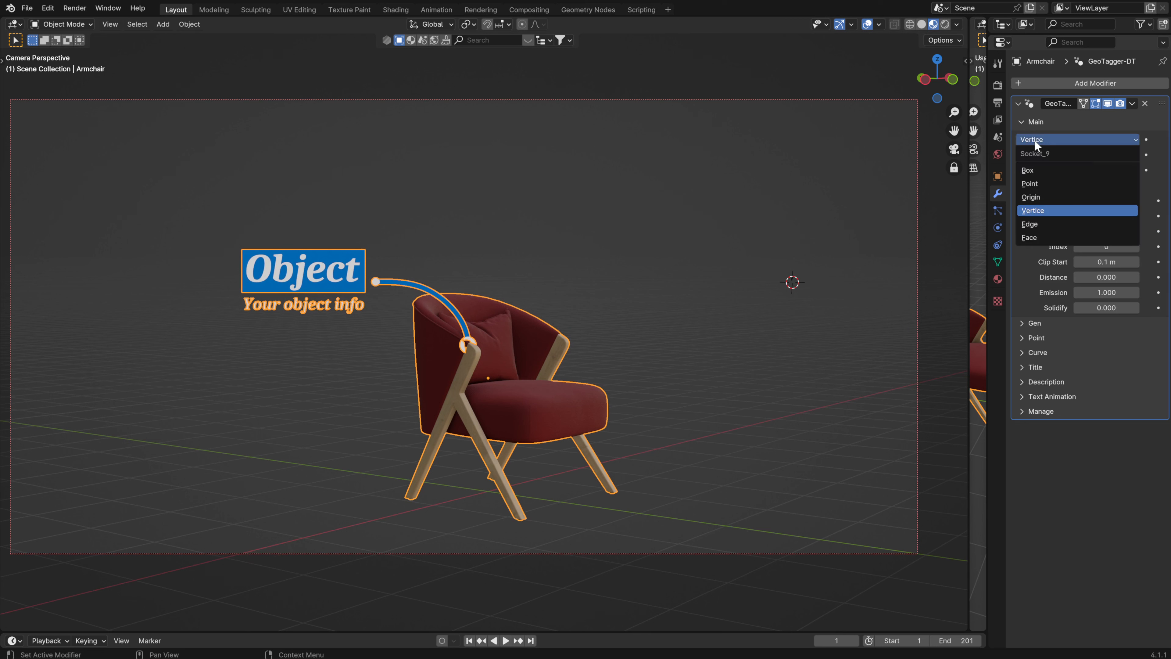
{"action": "left_click", "coordinate": [1034, 170]}
- Hide the 3D Cursor, Annotations, Bones, Motion Paths, Origins, Text Info, Extras, Relationship Lines and Outline Selected overlays in the camera viewport
{"action": "middle_click_drag", "start_coordinate": [566, 337], "coordinate": [530, 352]}
{"action": "left_click", "coordinate": [879, 24]}
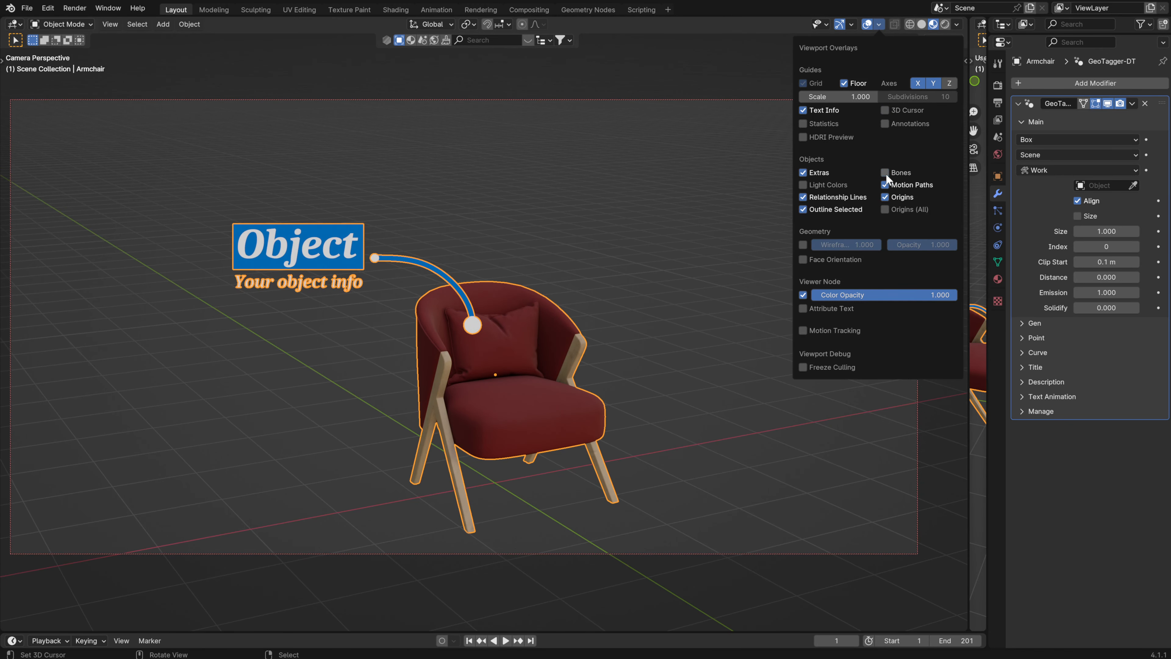
{"action": "left_click_drag", "start_coordinate": [804, 197], "coordinate": [806, 114]}
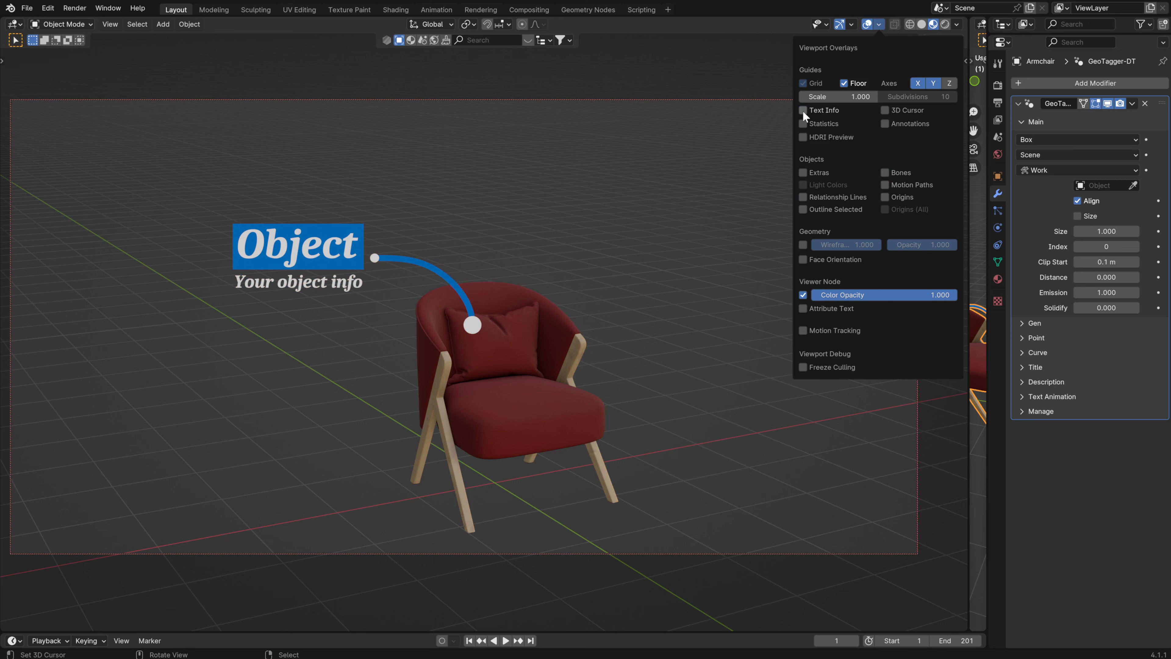
- In the Gen settings, keep the Manual mode and try out the generation amount, returning it to 1.000
{"action": "left_click", "coordinate": [1026, 122]}
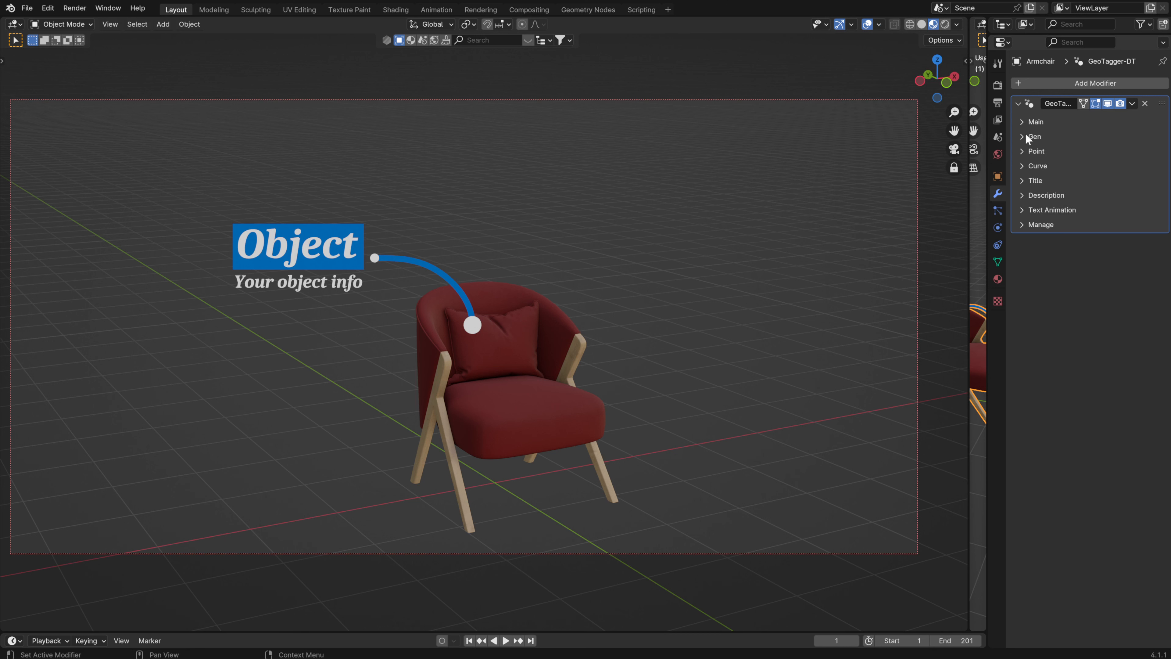
{"action": "left_click", "coordinate": [1026, 137]}
{"action": "left_click", "coordinate": [1060, 156]}
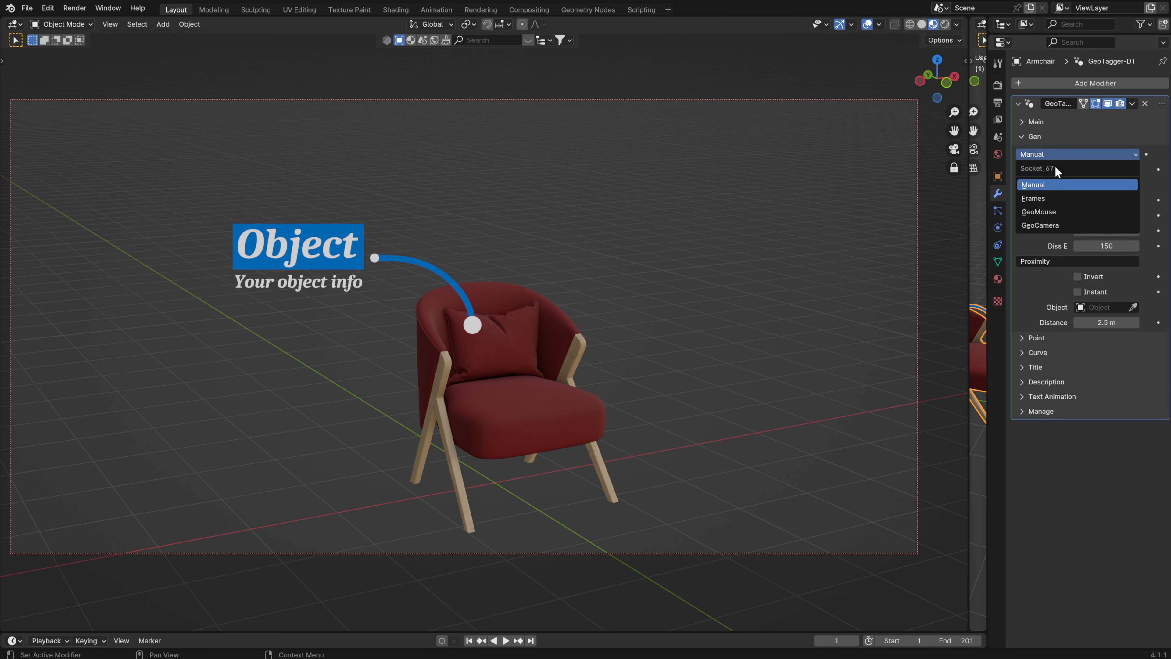
{"action": "left_click", "coordinate": [1090, 186]}
{"action": "mouse_move", "coordinate": [1136, 170]}
{"action": "left_mouse_down"}
{"action": "mouse_move", "coordinate": [1074, 170]}
{"action": "mouse_move", "coordinate": [1140, 169]}
{"action": "left_mouse_up"}
- Set the Gen mode to Frames and enlarge the timeline below the viewport
{"action": "left_click", "coordinate": [1050, 153]}
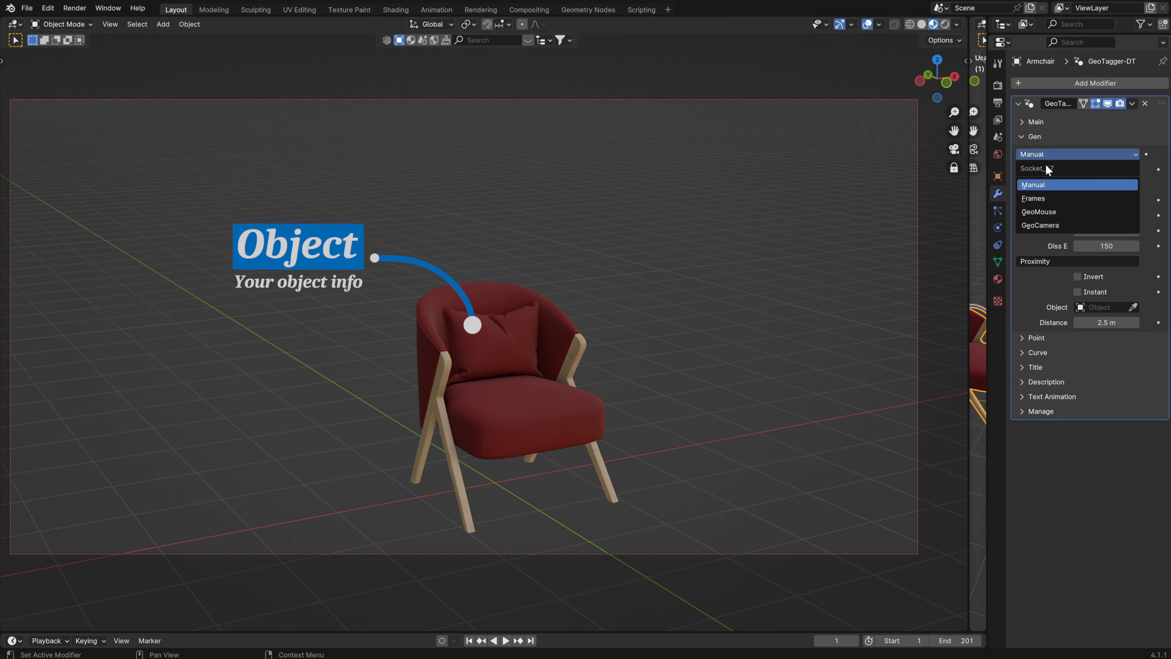
{"action": "left_click", "coordinate": [1036, 199]}
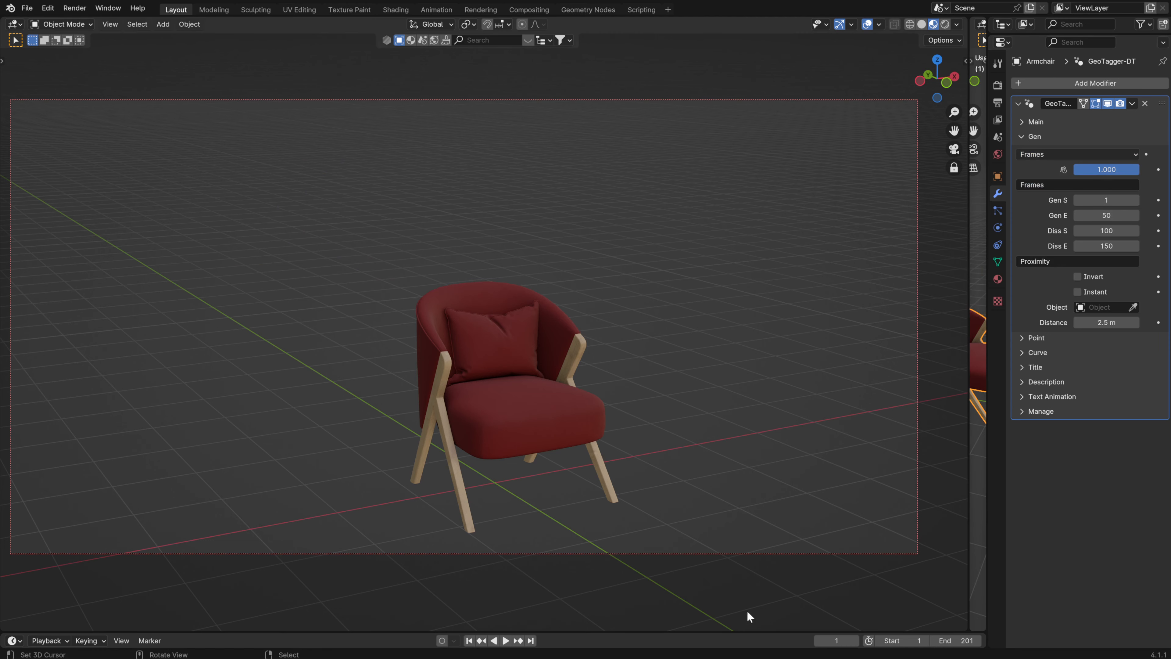
{"action": "left_click_drag", "start_coordinate": [713, 630], "coordinate": [713, 509]}
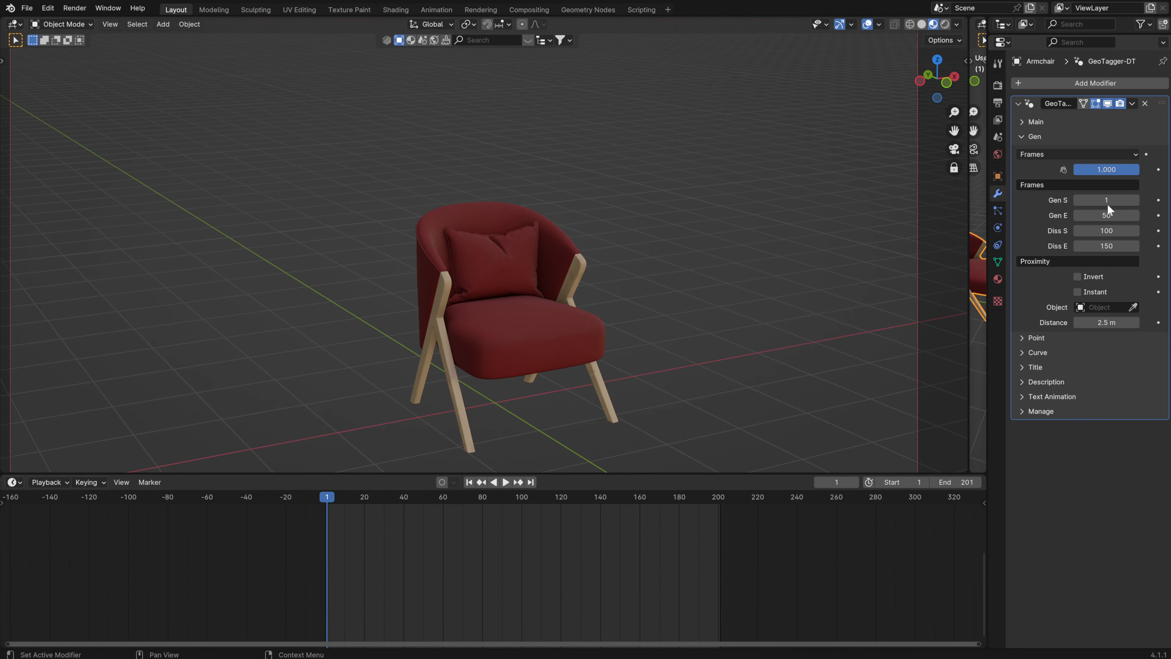
- Set Gen S, Gen E, Diss S and Diss E all to 0 at once
{"action": "left_click_drag", "start_coordinate": [1107, 200], "coordinate": [1107, 246]}
{"action": "type", "text": "0"}
{"action": "key", "text": "Return"}
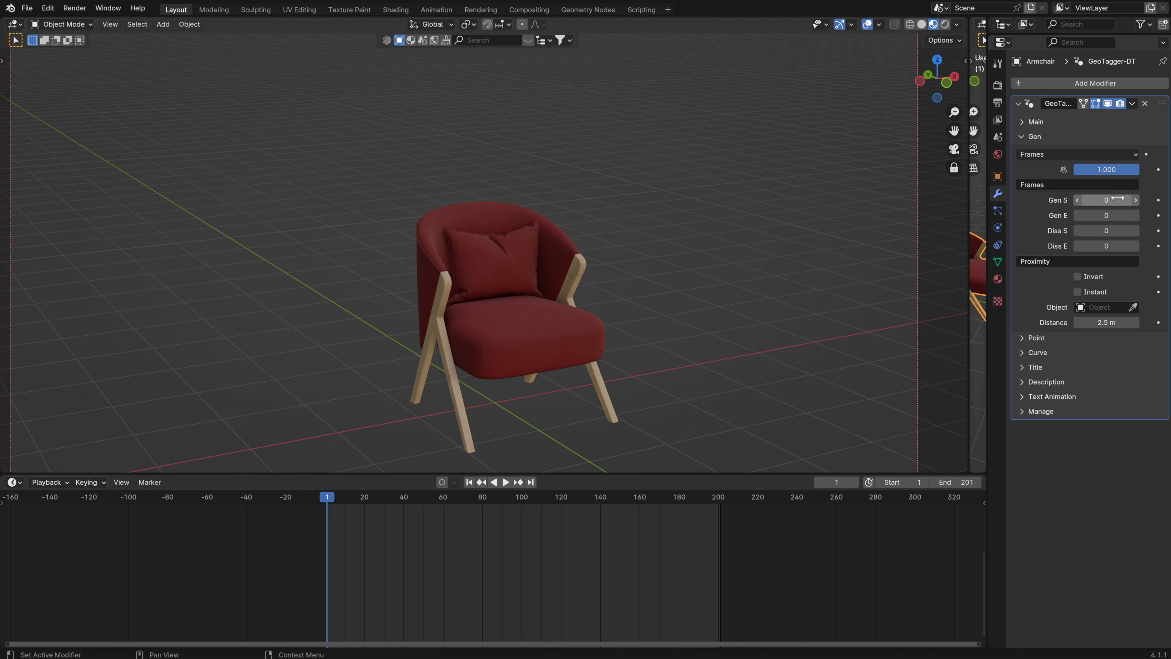
- Set Gen S to 20 and Gen E to 50, and play the animation to preview the label's generation
{"action": "left_click", "coordinate": [1109, 203]}
{"action": "type", "text": "20"}
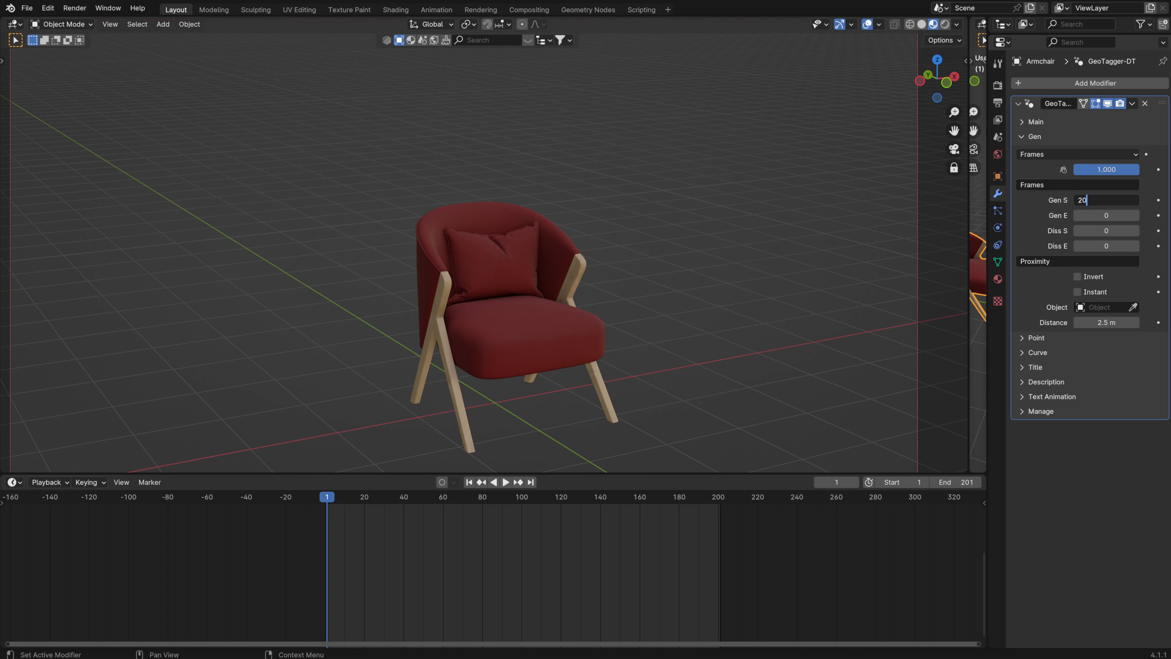
{"action": "key", "text": "Return"}
{"action": "left_click", "coordinate": [1106, 216]}
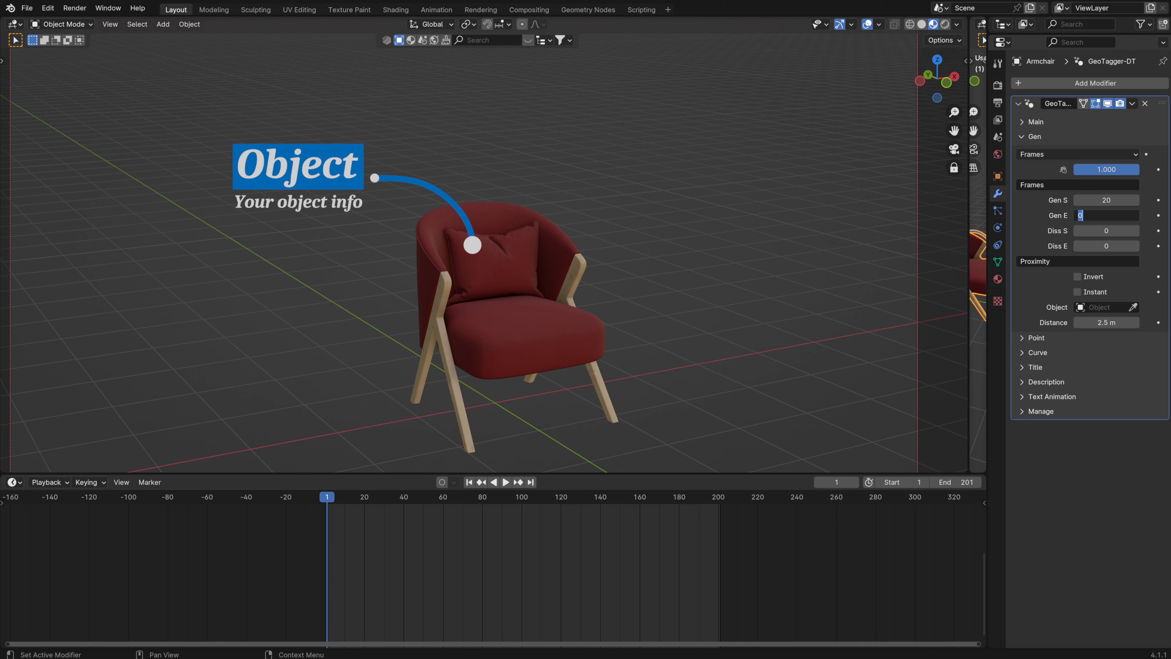
{"action": "type", "text": "50"}
{"action": "key", "text": "Return"}
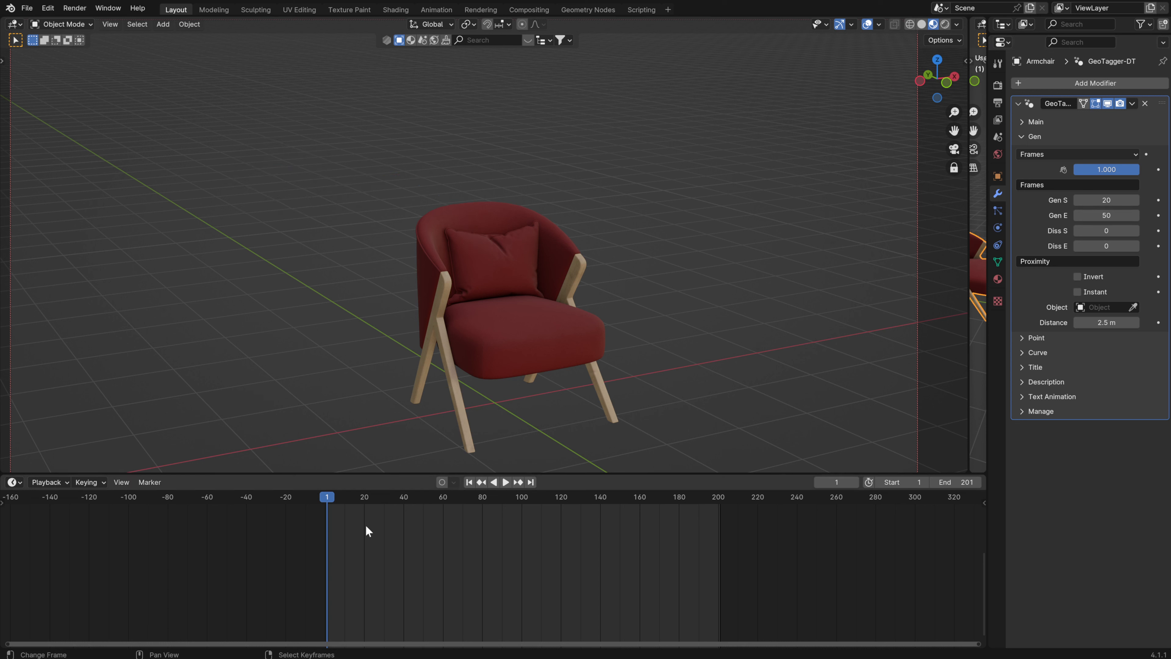
{"action": "left_click", "coordinate": [506, 482]}
{"action": "key", "text": "space"}
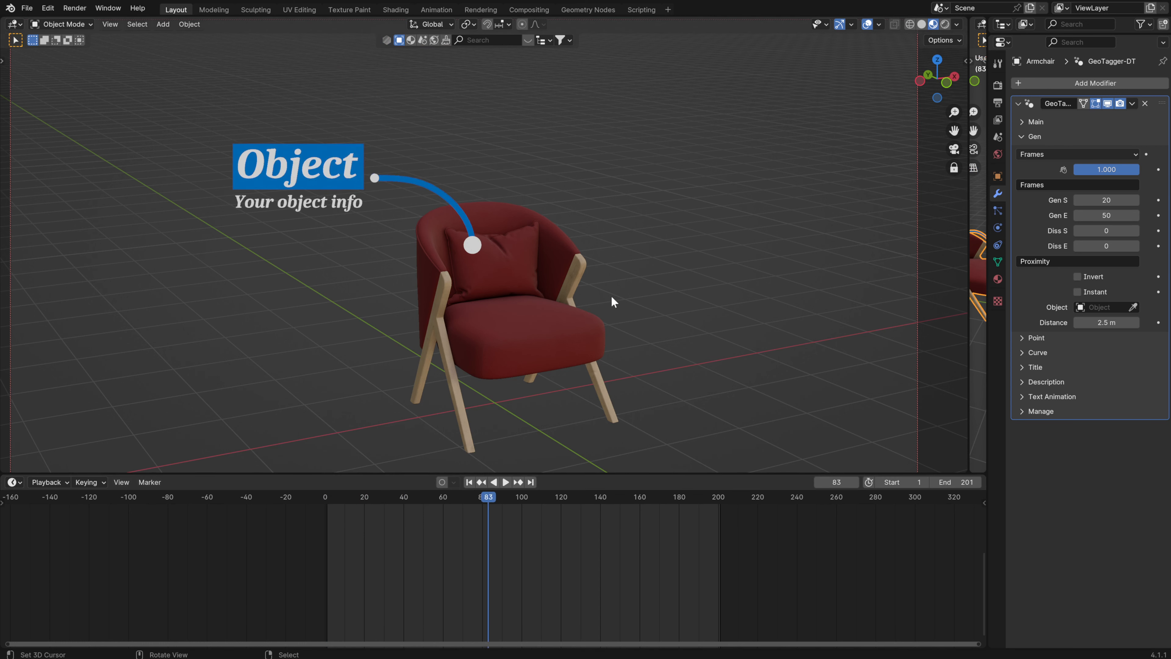
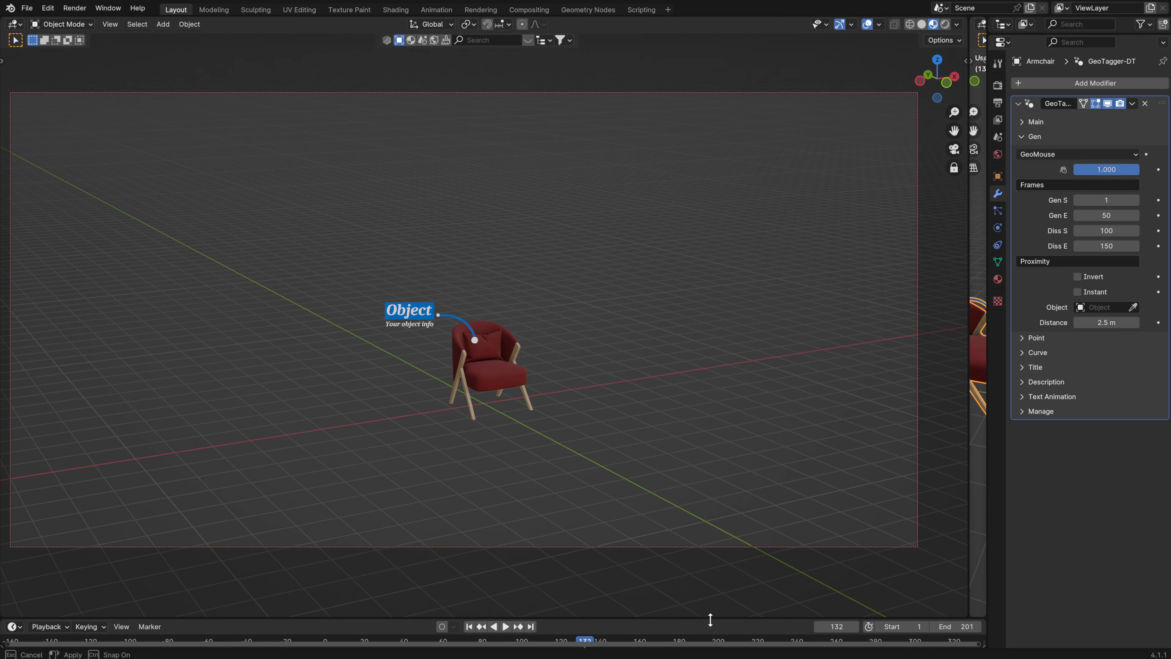
- Add a Sphere empty beside the armchair and turn the Extras overlay back on to display it
{"action": "scroll", "coordinate": [613, 393], "scroll_direction": "up", "scroll_amount": 3}
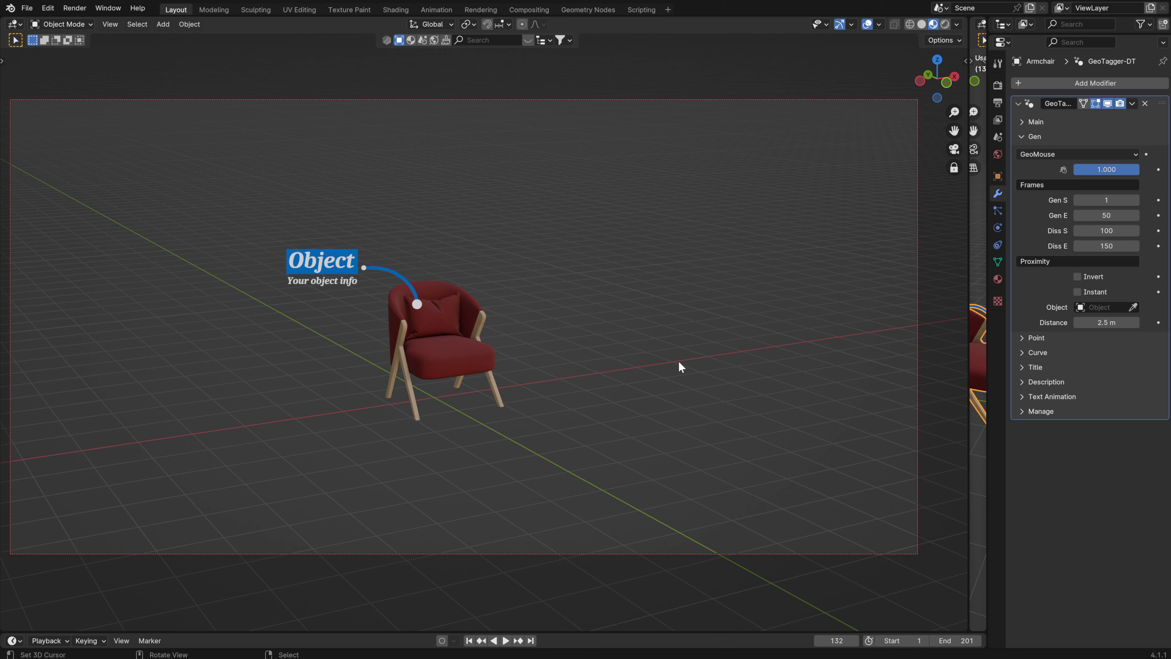
{"action": "key", "text": "shift+a"}
{"action": "mouse_move", "coordinate": [678, 356]}
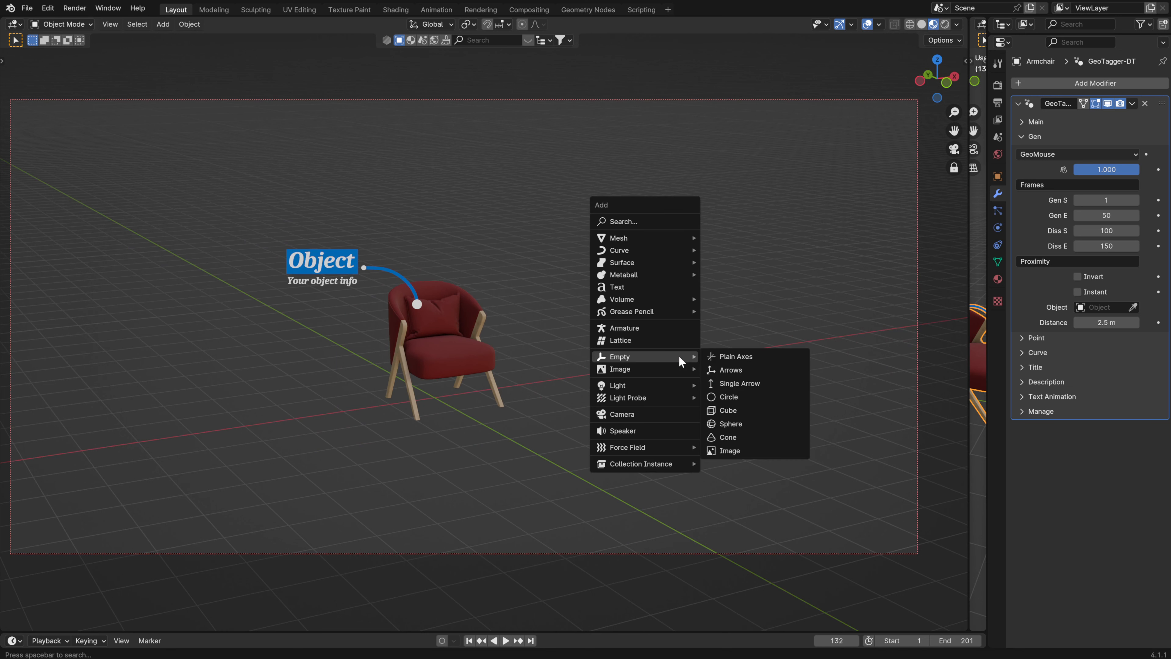
{"action": "left_click", "coordinate": [728, 423]}
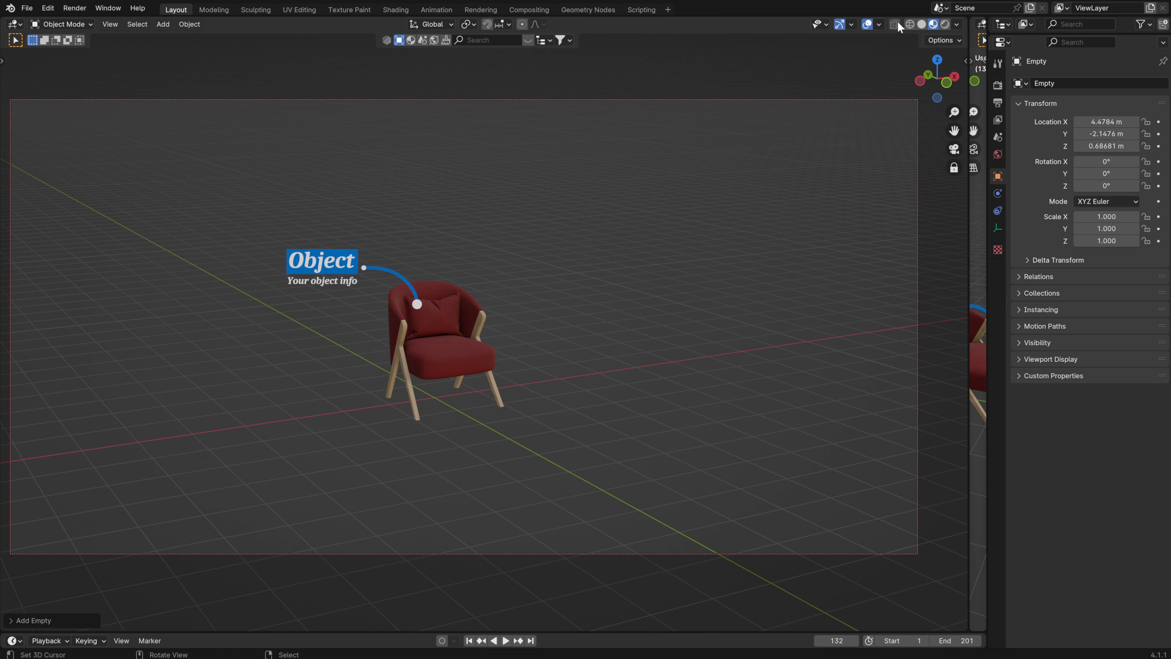
{"action": "left_click", "coordinate": [879, 27]}
{"action": "left_click", "coordinate": [819, 163]}
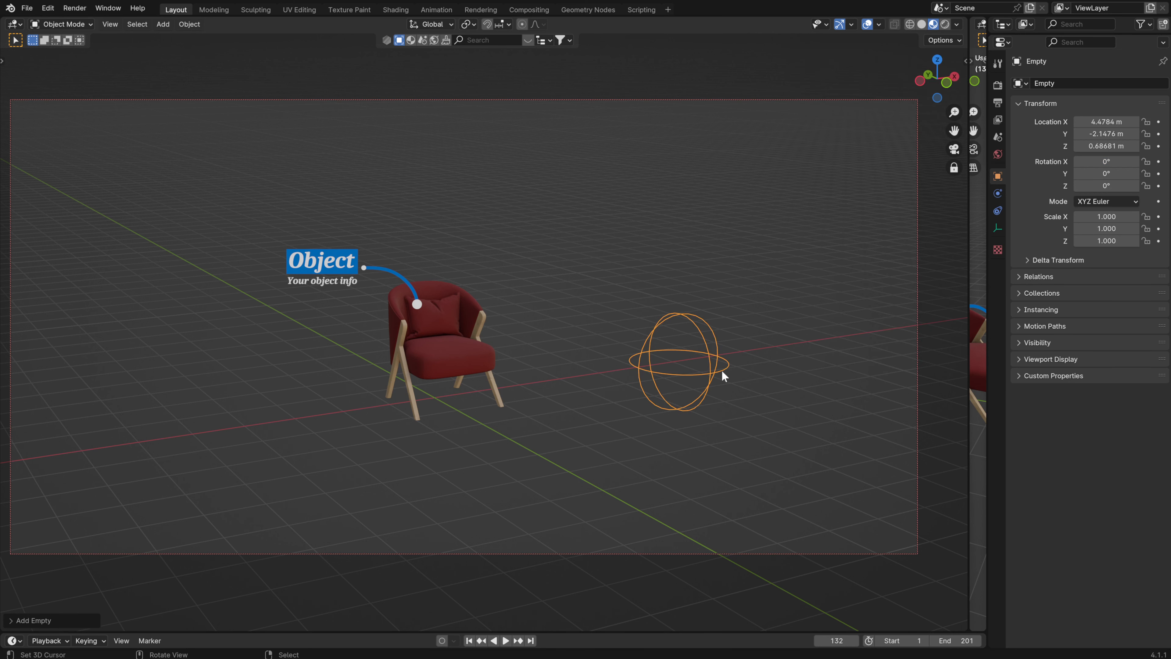
- Assign the sphere empty as the Proximity Object in the armchair's GeoTagger-DT Gen settings
{"action": "left_click", "coordinate": [465, 351]}
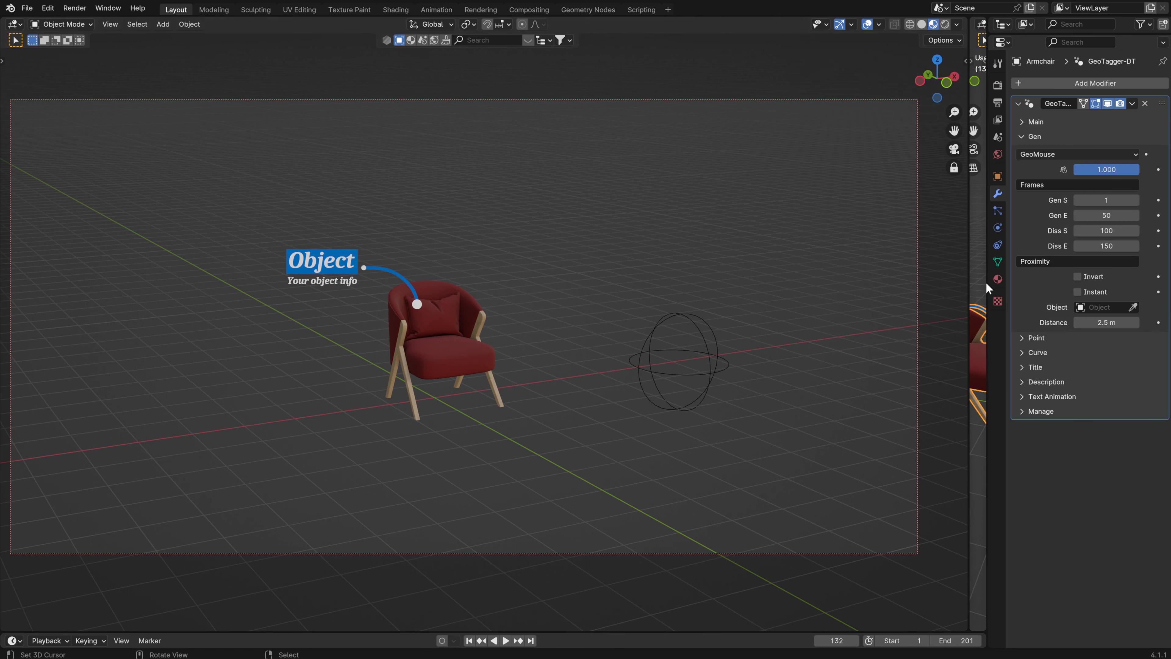
{"action": "left_click", "coordinate": [1133, 306]}
{"action": "left_click", "coordinate": [675, 309]}
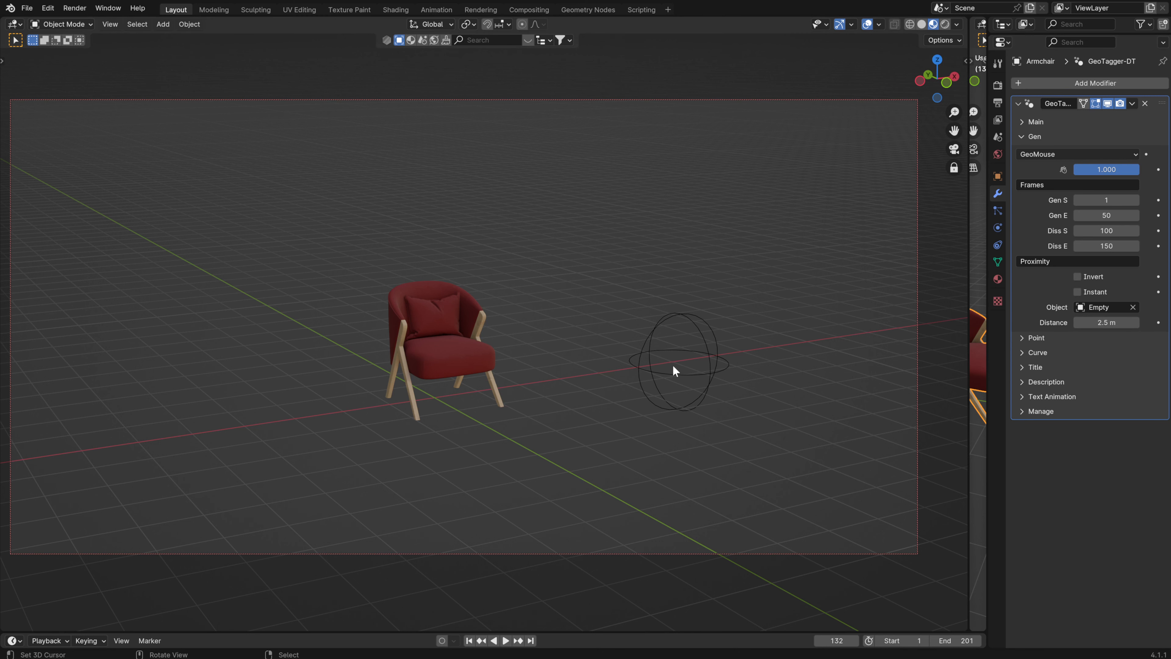
- Move the sphere empty past the armchair to its opposite side to test the label's proximity generation
{"action": "middle_click_drag", "start_coordinate": [673, 364], "coordinate": [616, 368]}
{"action": "left_click", "coordinate": [699, 392]}
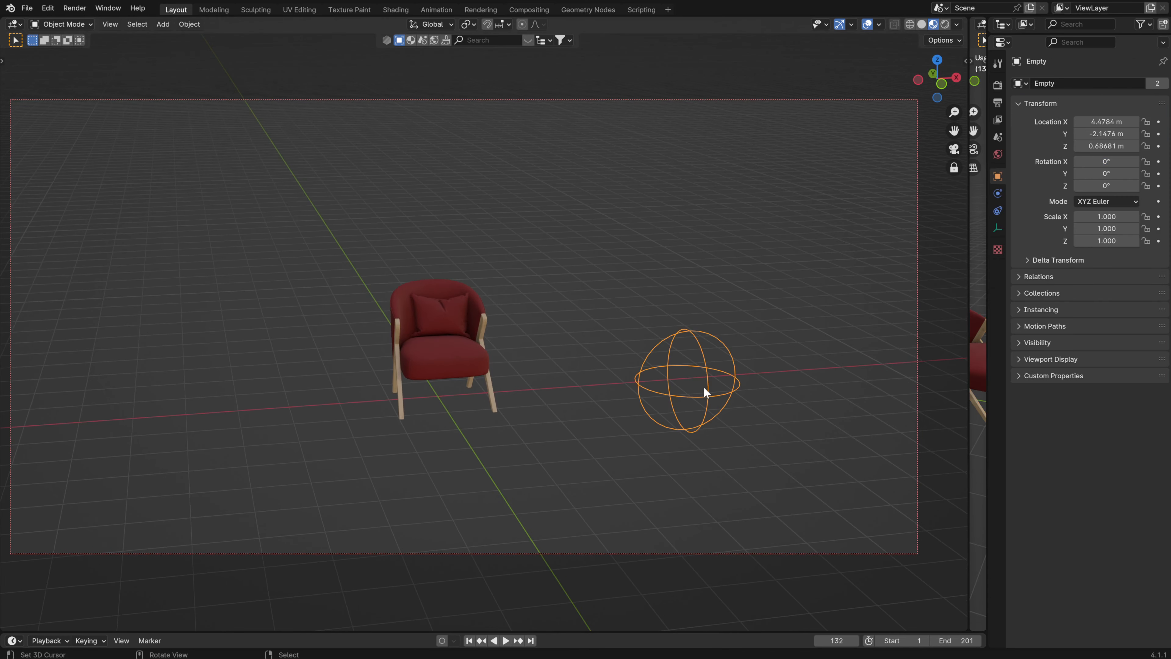
{"action": "key", "text": "g"}
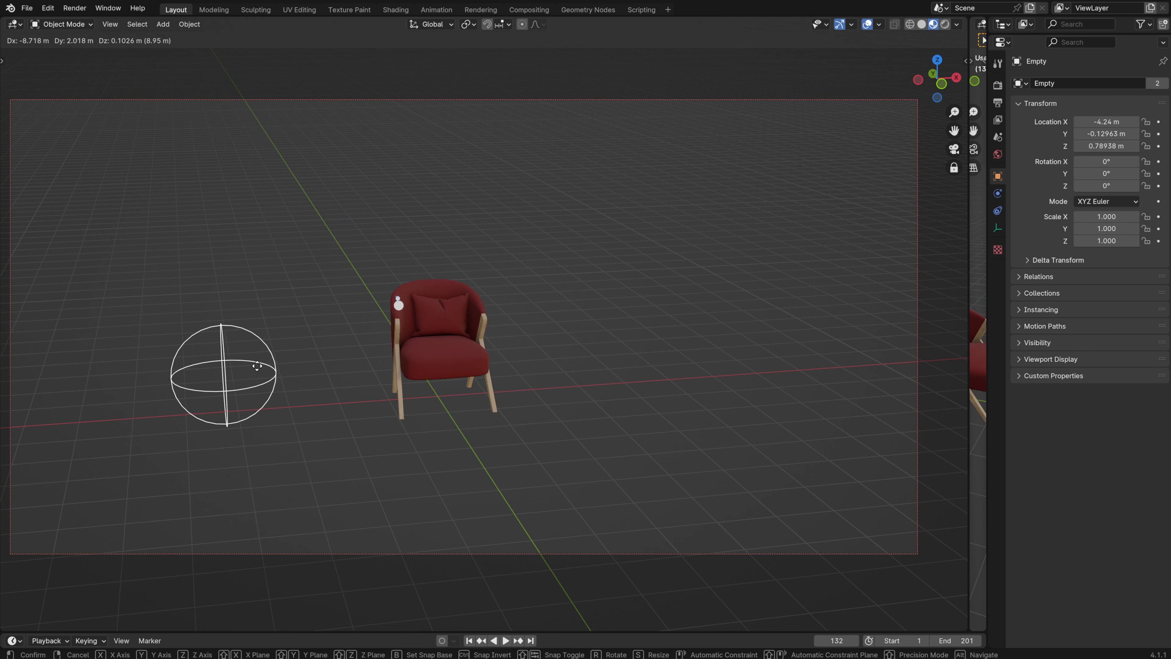
{"action": "left_click", "coordinate": [248, 373]}
- From another view angle, move the sphere empty around the armchair to about X -2.84 m, Y -1.10 m, Z 1.59 m
{"action": "middle_click_drag", "start_coordinate": [248, 374], "coordinate": [286, 364]}
{"action": "key", "text": "g"}
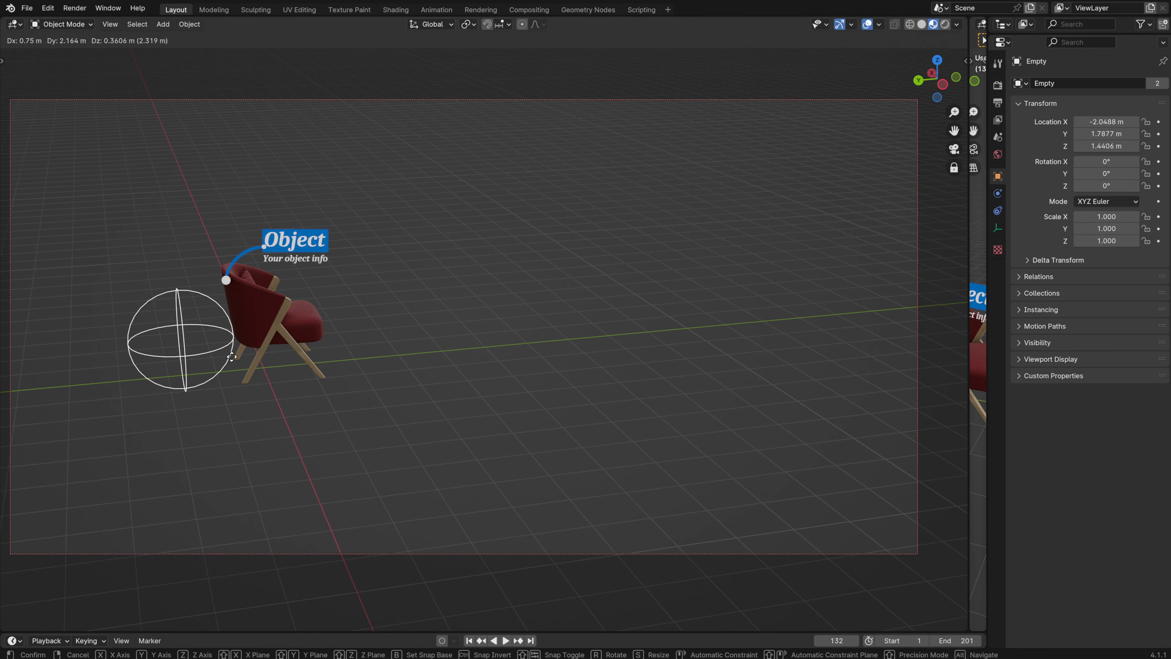
{"action": "left_click", "coordinate": [427, 347]}
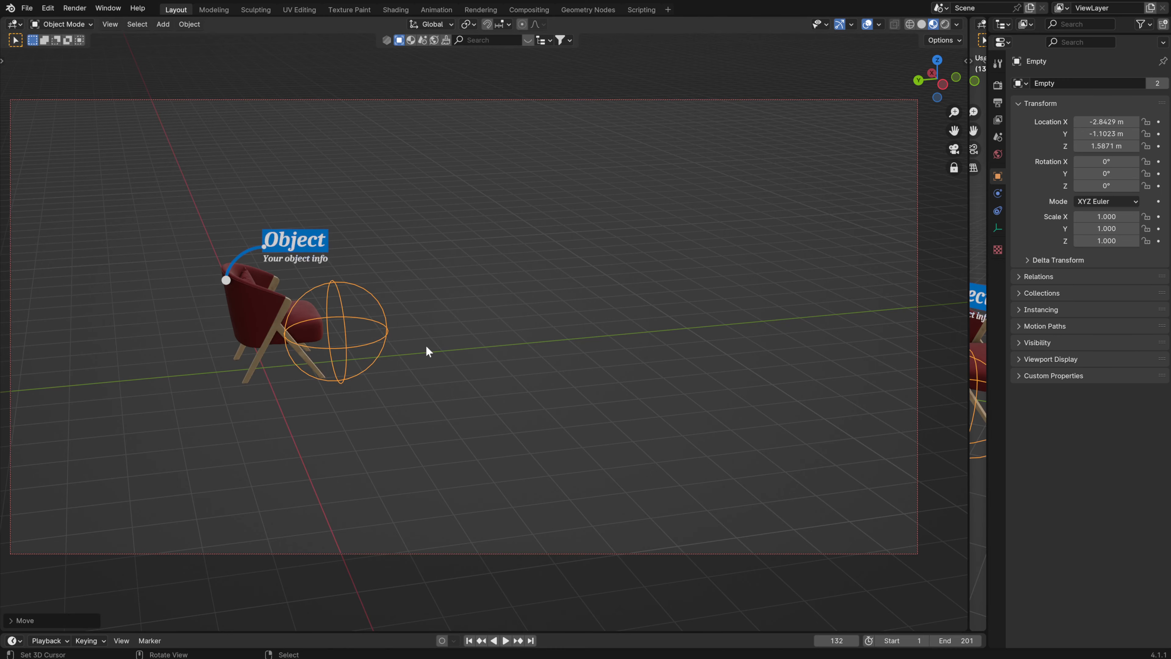
- From a new view angle, move the sphere empty to about X -2.55 m, Y -1.23 m, Z 1.36 m
{"action": "middle_click_drag", "start_coordinate": [524, 337], "coordinate": [381, 339]}
{"action": "key", "text": "g"}
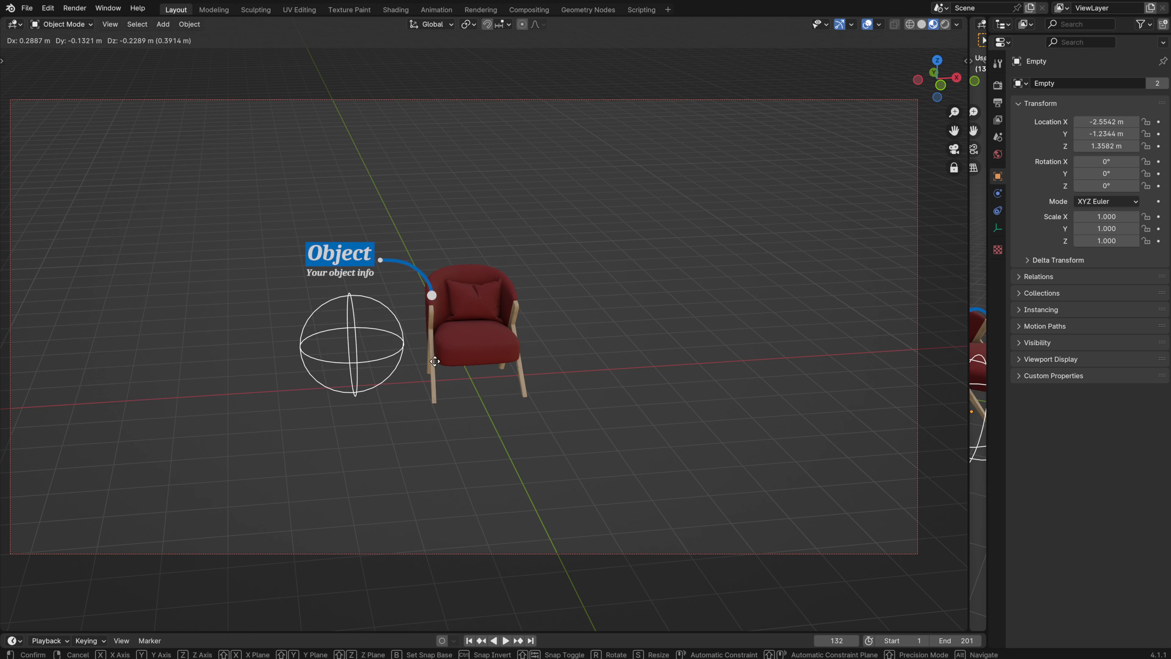
{"action": "left_click", "coordinate": [449, 359]}
- Enable Instant in the armchair's Proximity settings and try it by moving the sphere empty away from the chair and back
{"action": "left_click", "coordinate": [463, 345]}
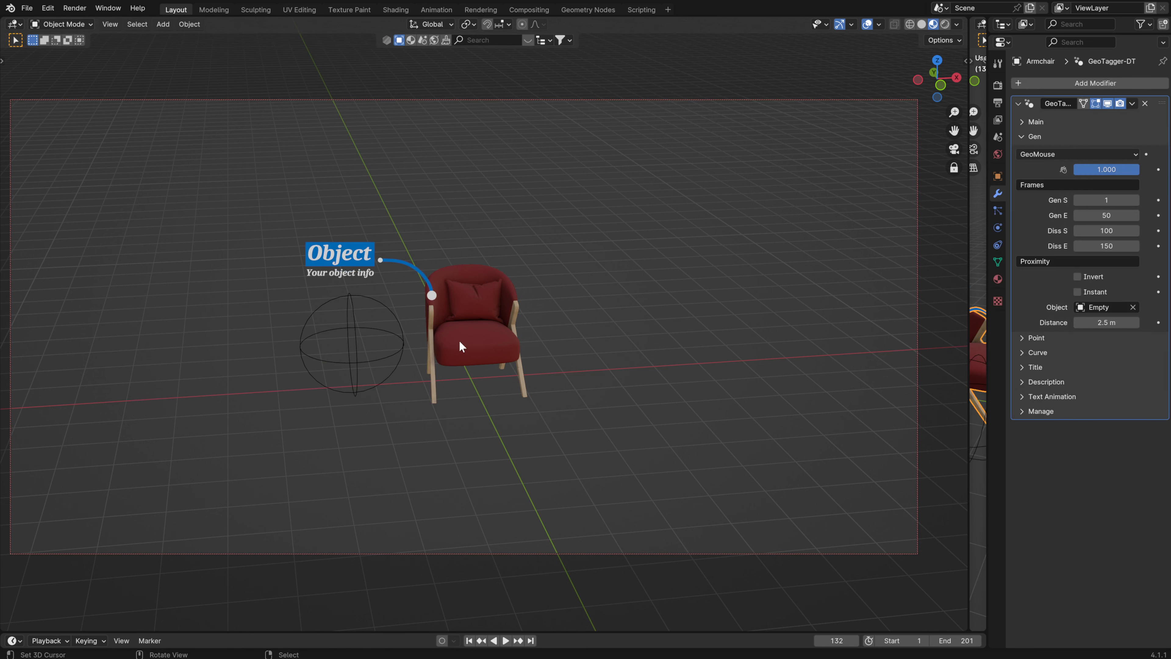
{"action": "left_click", "coordinate": [1078, 292]}
{"action": "left_click", "coordinate": [401, 348]}
{"action": "key", "text": "g"}
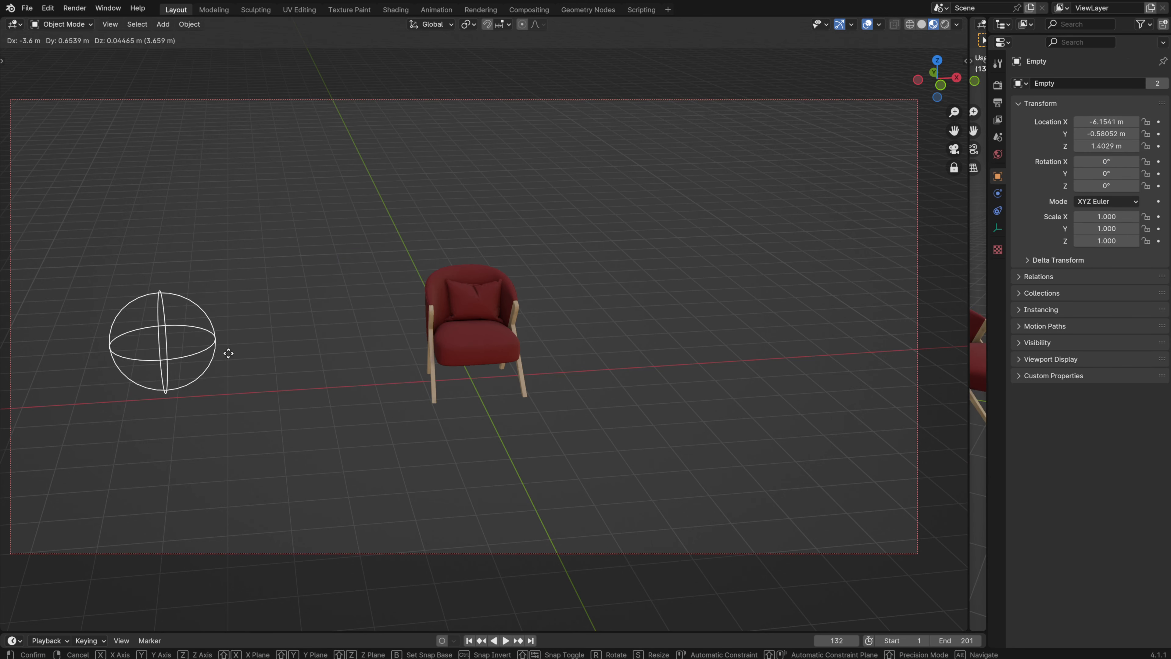
{"action": "right_click", "coordinate": [383, 340]}
- Enable Invert in the armchair's Proximity settings and test it by moving the sphere empty away from the chair and back
{"action": "left_click", "coordinate": [467, 325]}
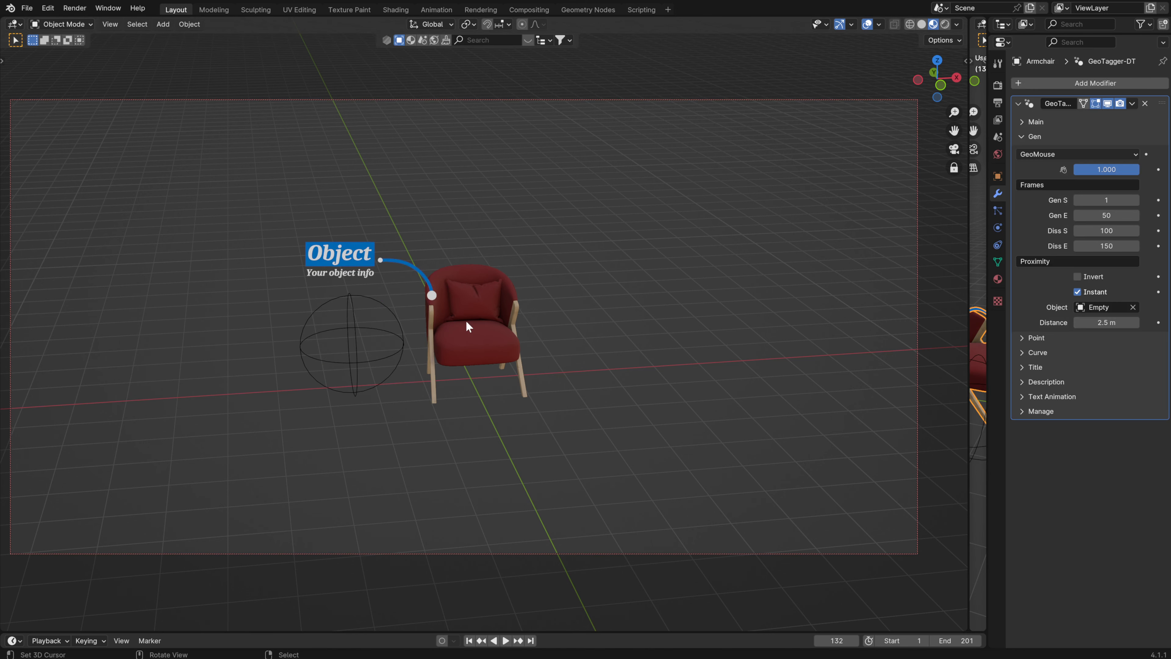
{"action": "left_click", "coordinate": [1078, 276]}
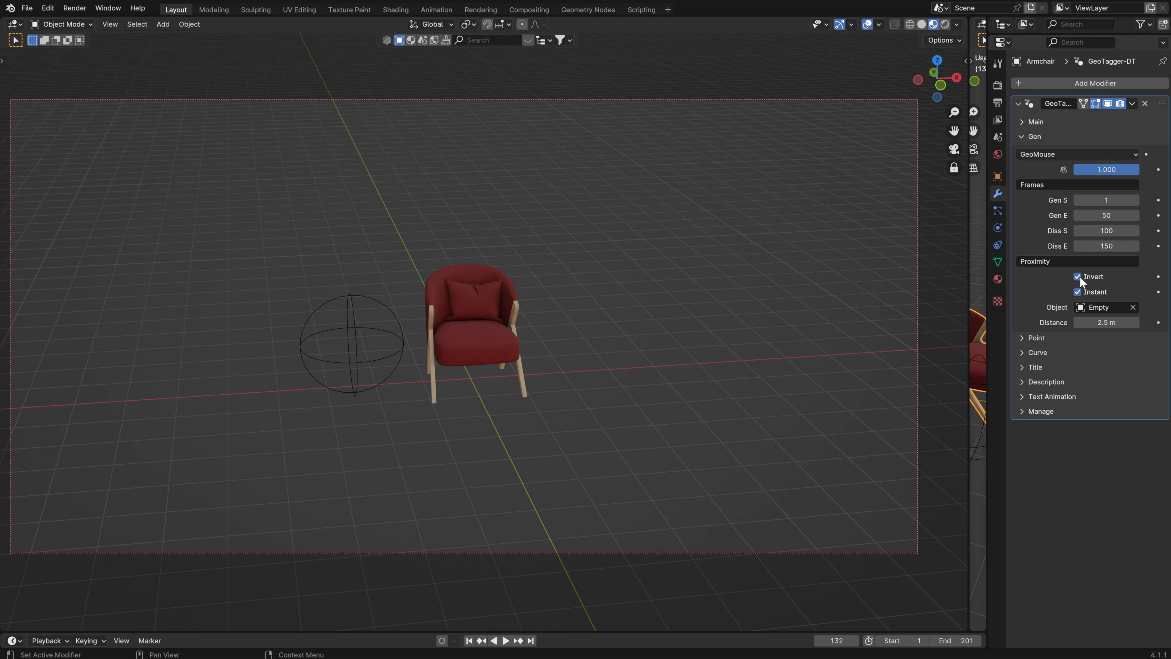
{"action": "left_click", "coordinate": [399, 353]}
{"action": "middle_click_drag", "start_coordinate": [411, 353], "coordinate": [713, 333]}
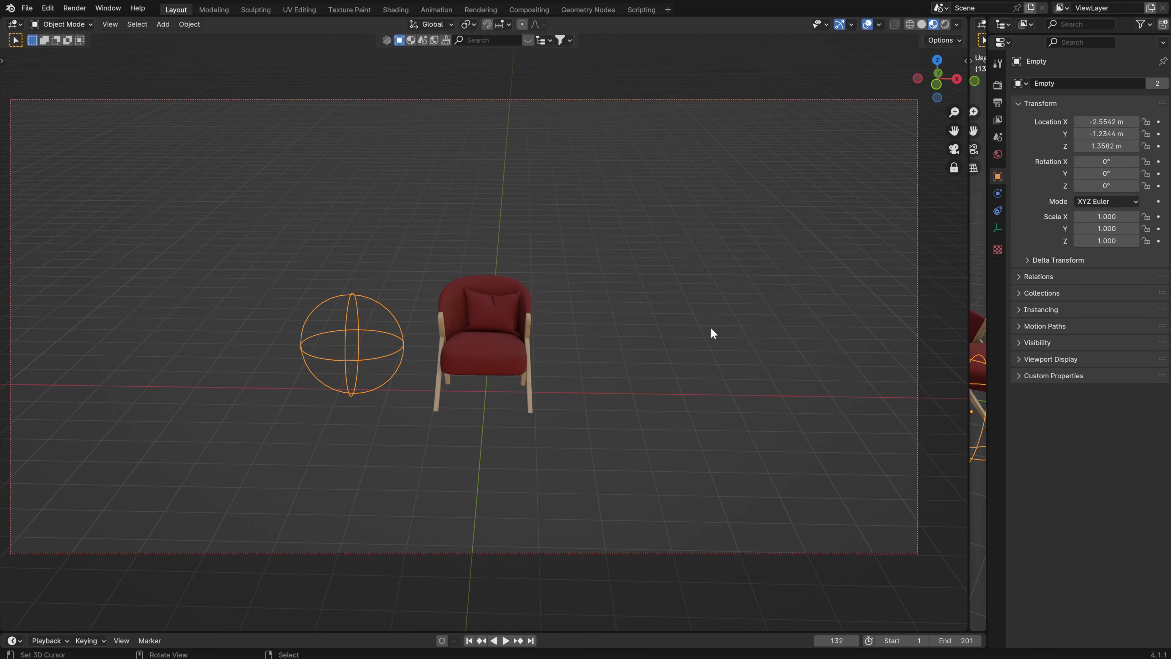
{"action": "left_click", "coordinate": [443, 351]}
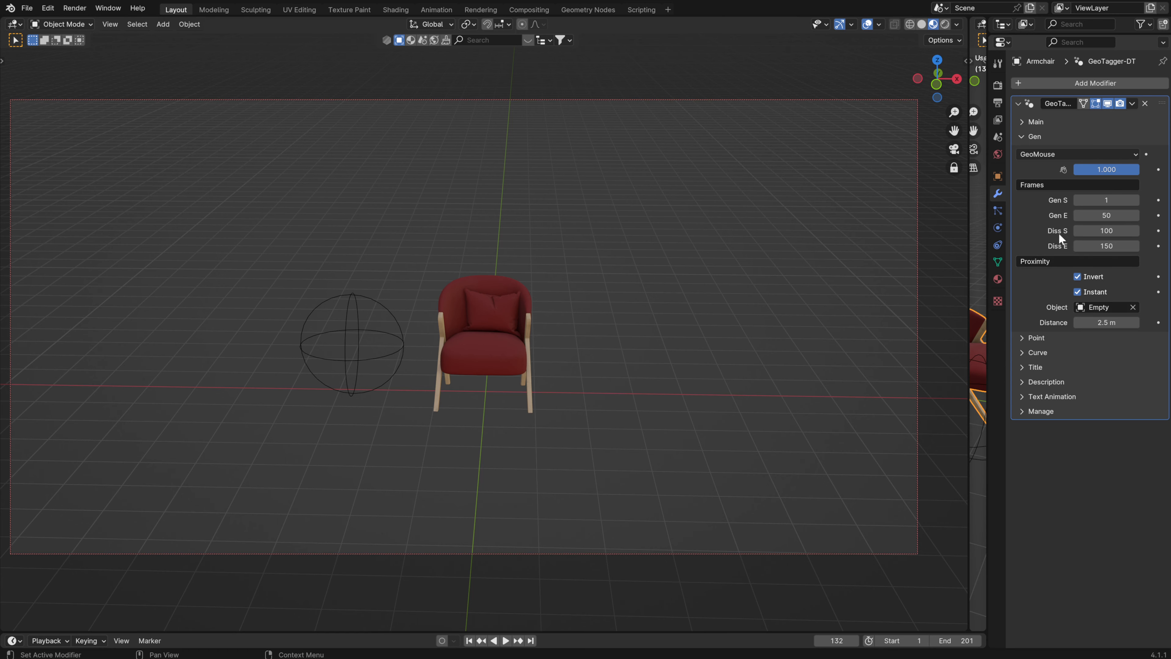
{"action": "middle_click_drag", "start_coordinate": [226, 375], "coordinate": [403, 346]}
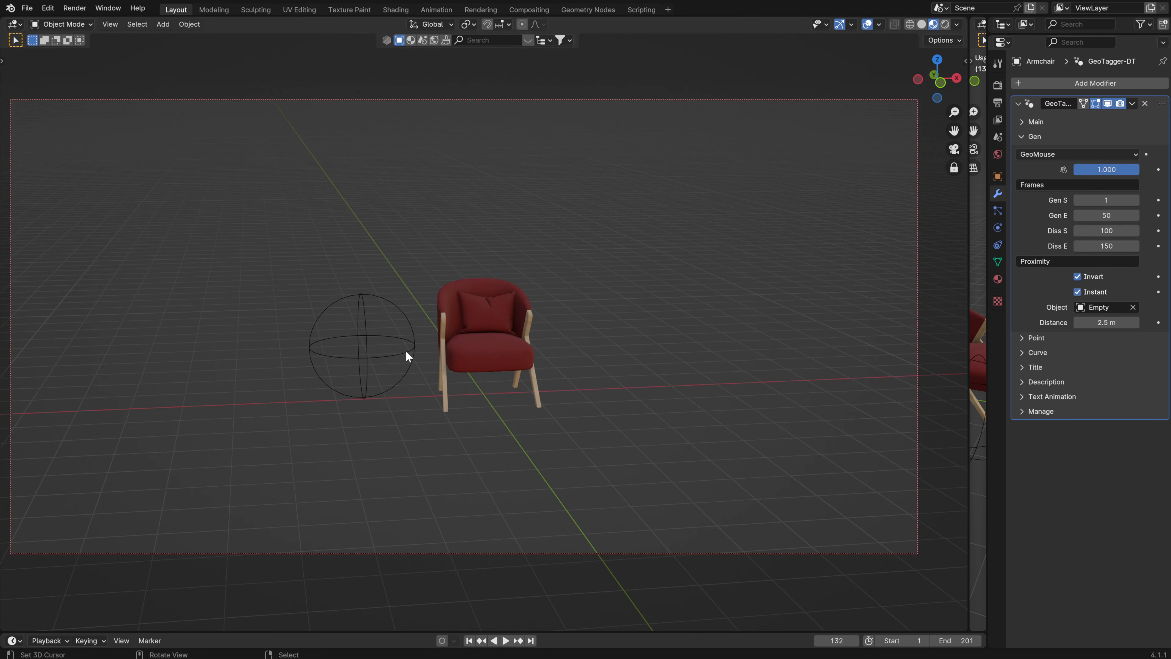
{"action": "left_click", "coordinate": [408, 356]}
{"action": "key", "text": "g"}
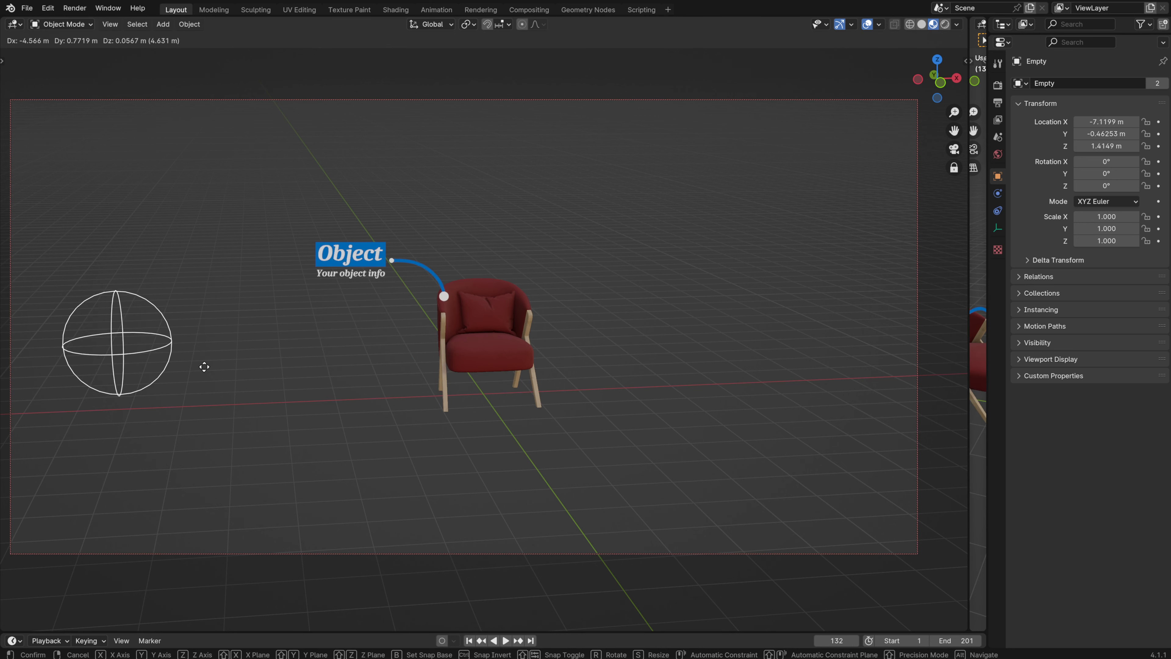
{"action": "left_click", "coordinate": [408, 363]}
- Disable Invert and Instant and clear the Proximity Object in the armchair's Gen settings
{"action": "left_click", "coordinate": [490, 367]}
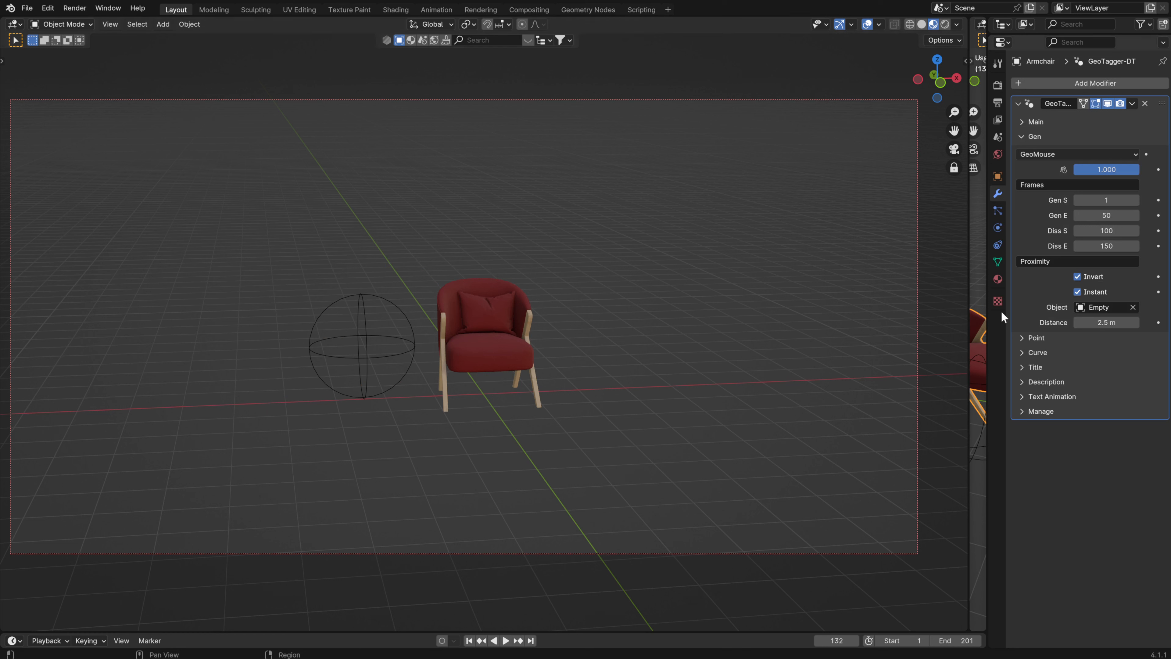
{"action": "left_click", "coordinate": [1078, 277]}
{"action": "left_click", "coordinate": [1133, 307]}
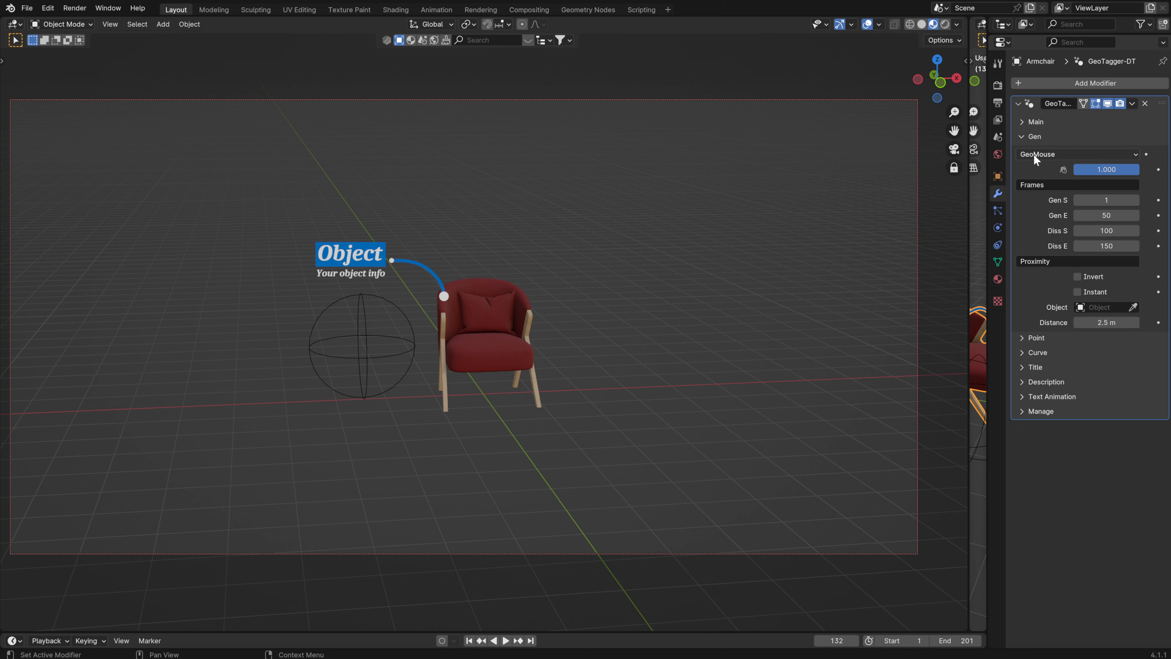
- Switch the armchair's label generation type to GeoCamera and delete the sphere empty
{"action": "left_click", "coordinate": [1045, 155]}
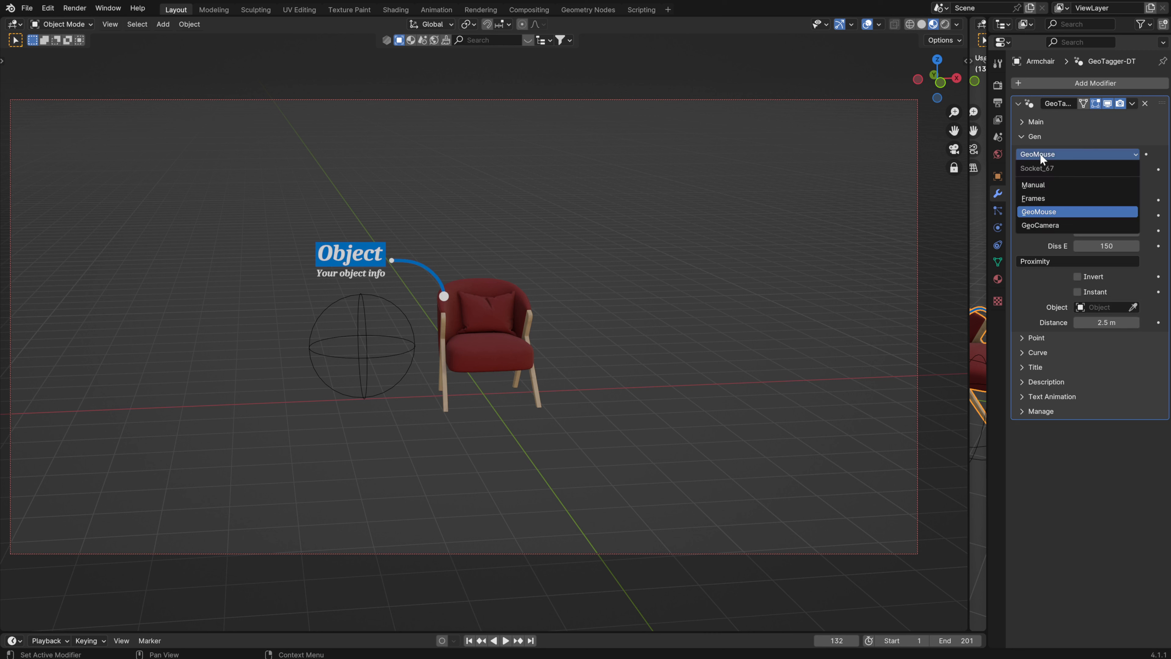
{"action": "left_click", "coordinate": [1044, 225]}
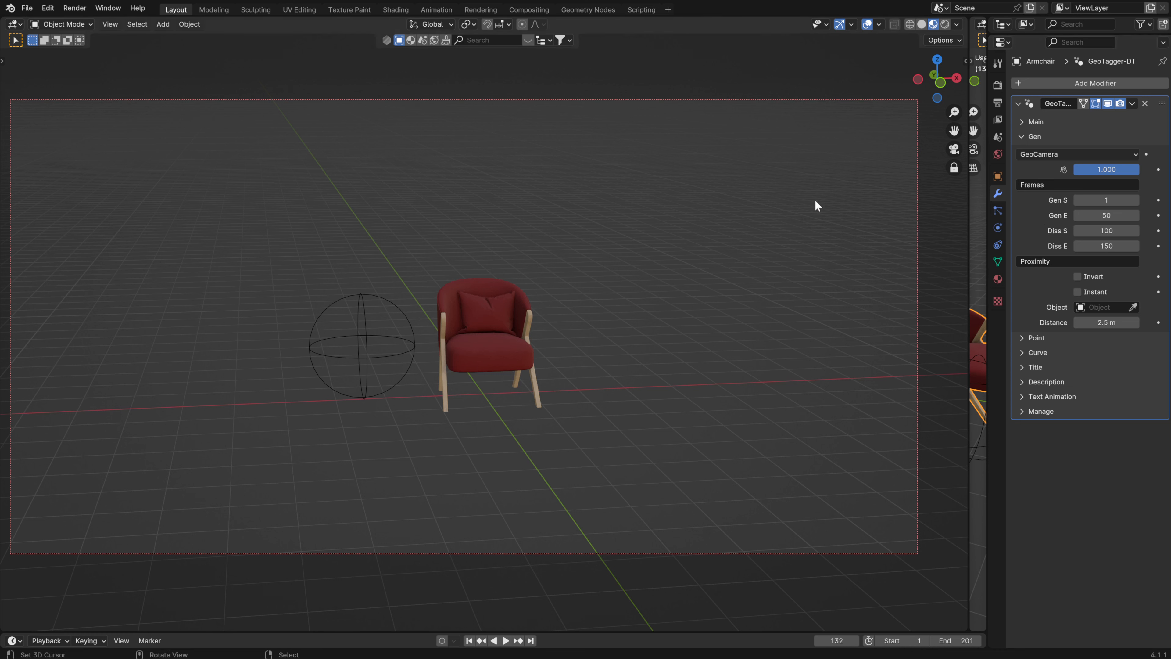
{"action": "left_click", "coordinate": [382, 355]}
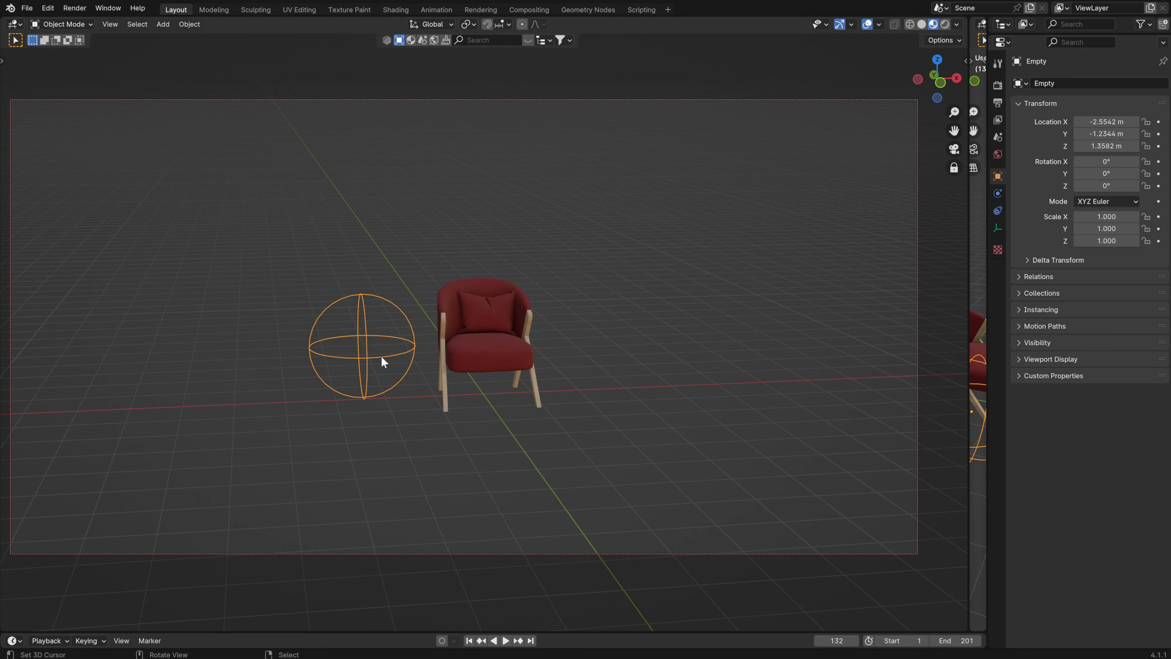
{"action": "key", "text": "Delete"}
- Test the armchair's label at close range and set its Proximity Distance to 20 m
{"action": "left_click", "coordinate": [438, 355]}
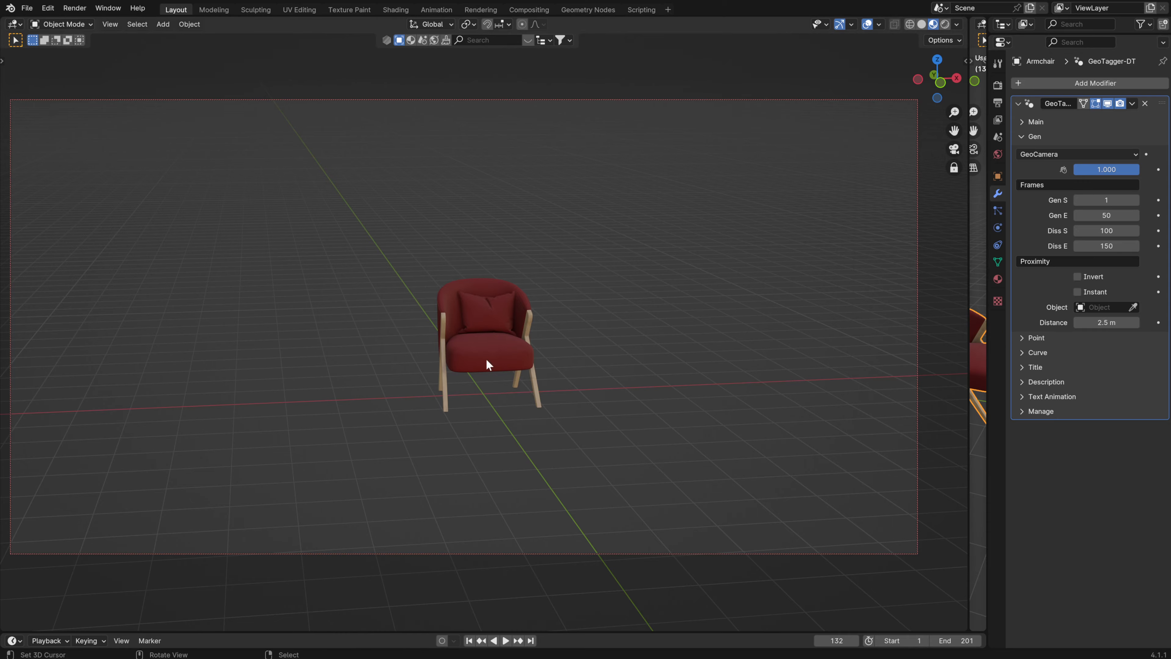
{"action": "middle_click_drag", "start_coordinate": [489, 361], "coordinate": [501, 228]}
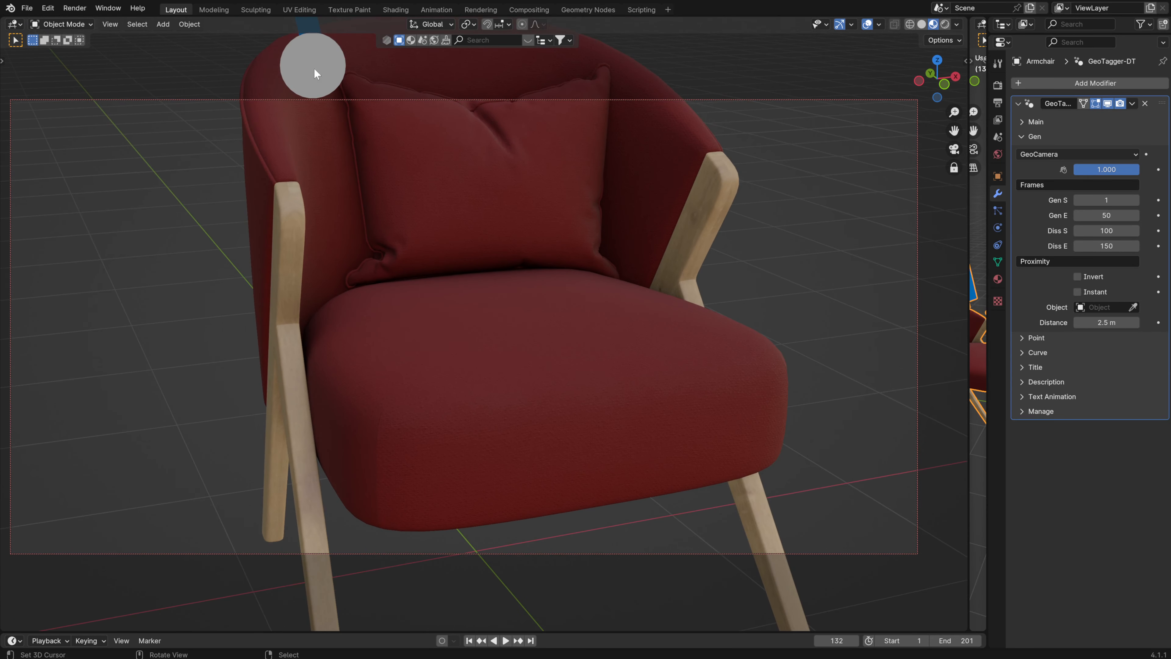
{"action": "scroll", "coordinate": [467, 365], "scroll_direction": "down", "scroll_amount": 8}
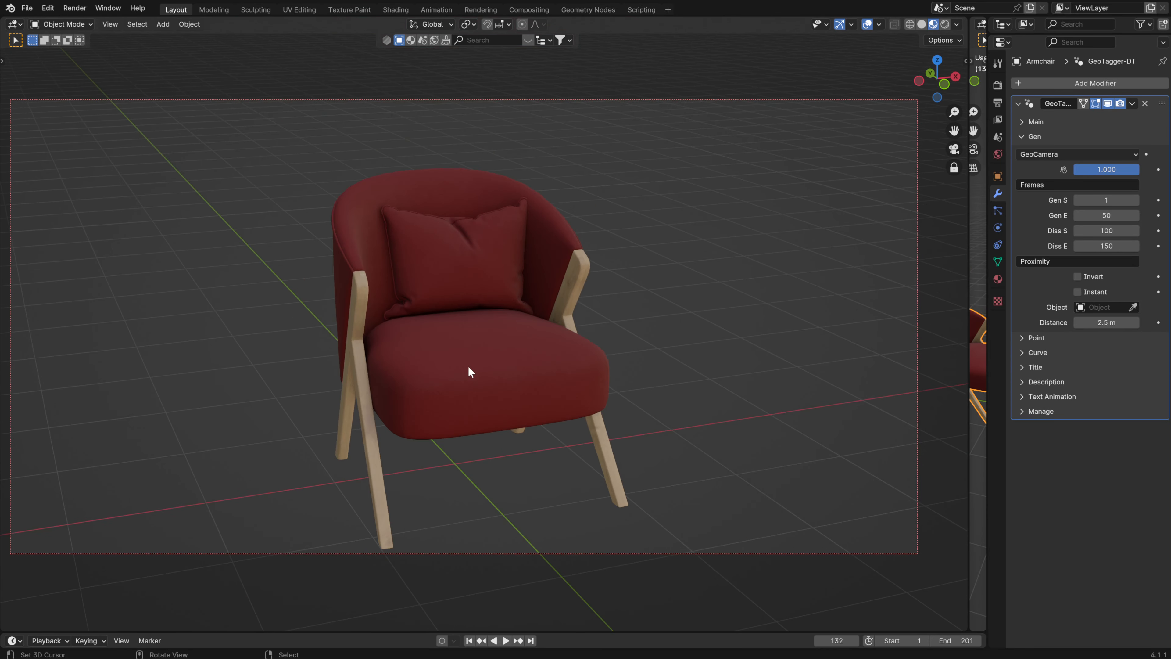
{"action": "left_click", "coordinate": [1106, 322]}
{"action": "type", "text": "20"}
{"action": "key", "text": "Return"}
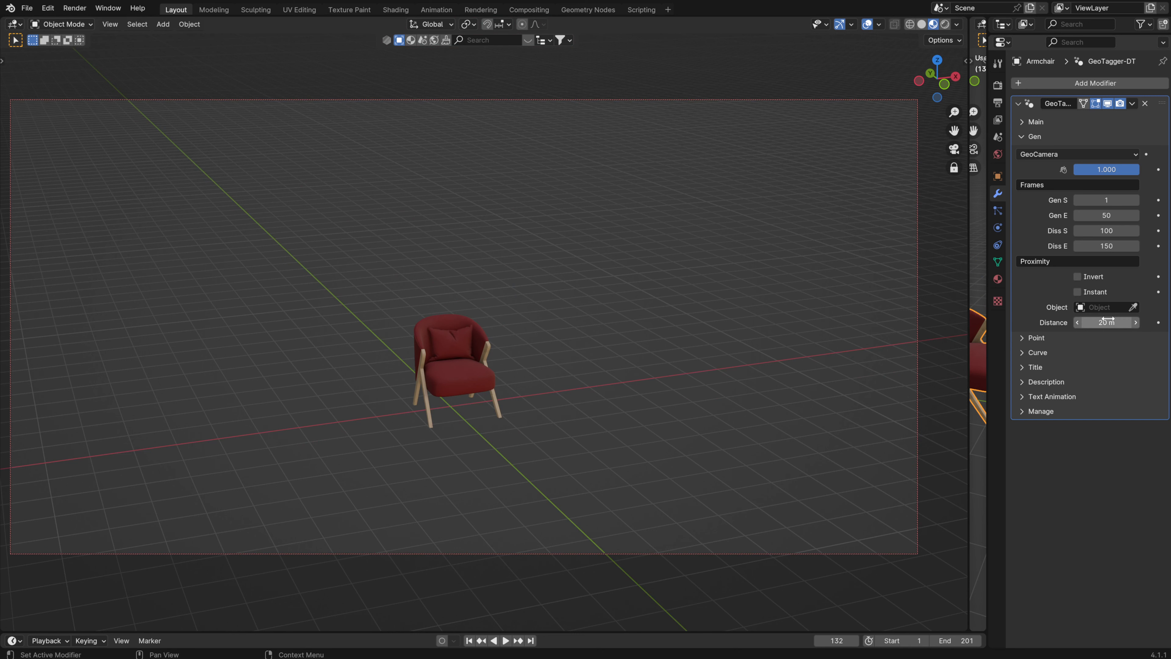
- Use Walk Navigation to approach and back away from the armchair, checking how the label generates with camera distance
{"action": "middle_click_drag", "start_coordinate": [490, 364], "coordinate": [468, 400]}
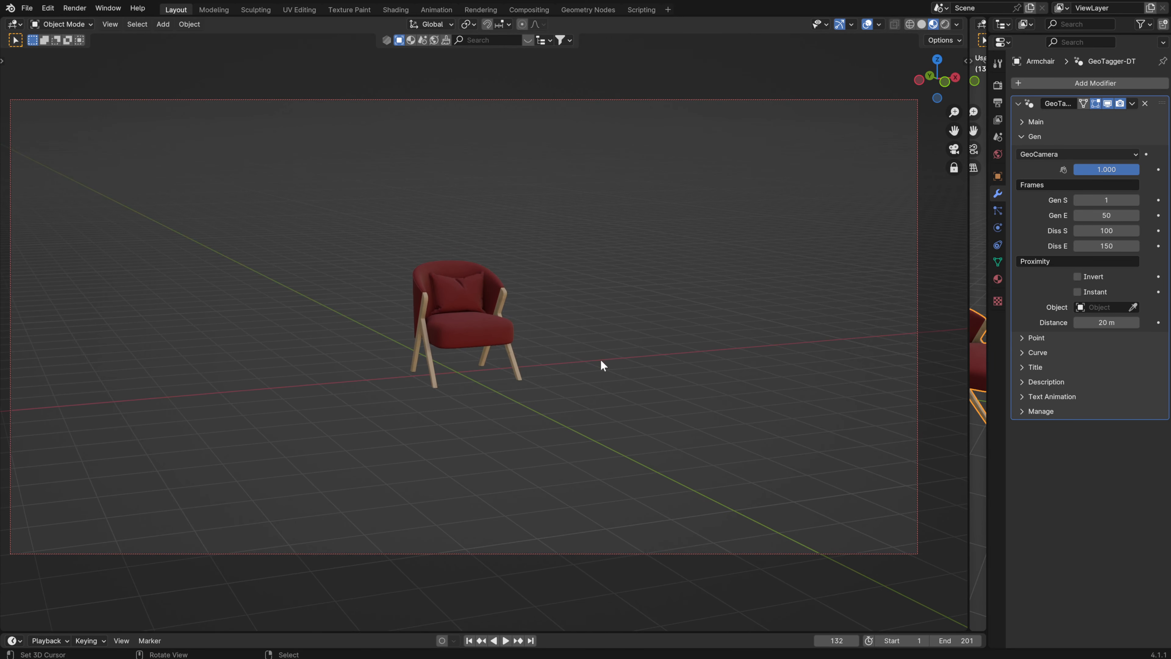
{"action": "key", "text": "F3"}
{"action": "key", "text": "Return"}
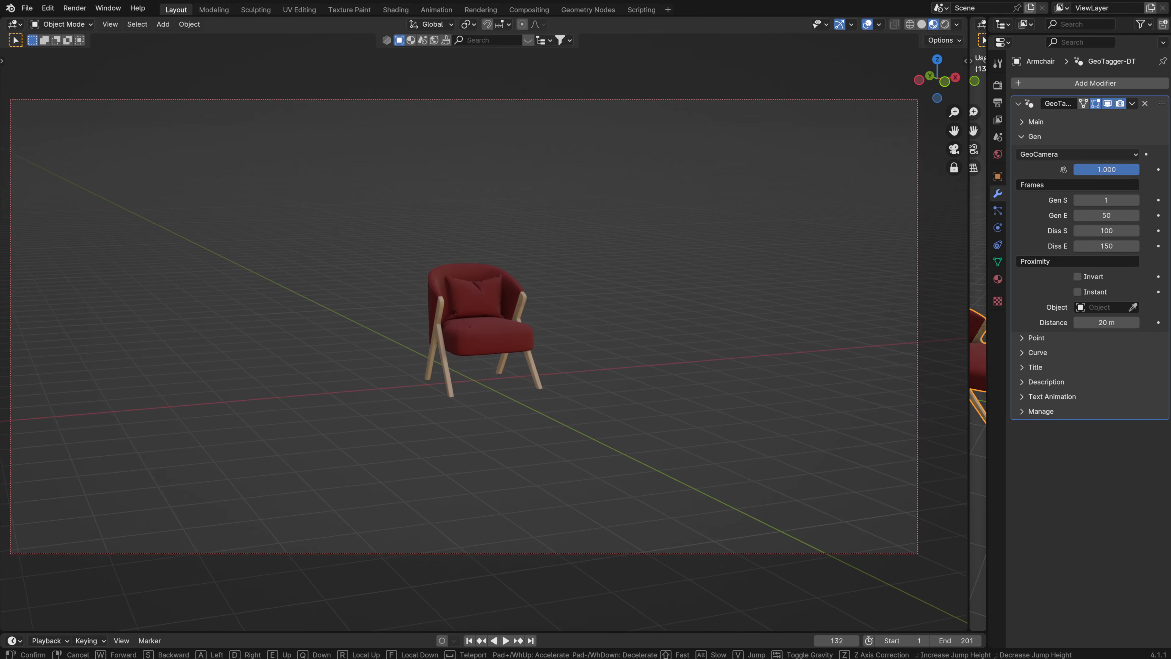
{"action": "key", "text": "w"}
{"action": "key", "text": "d"}
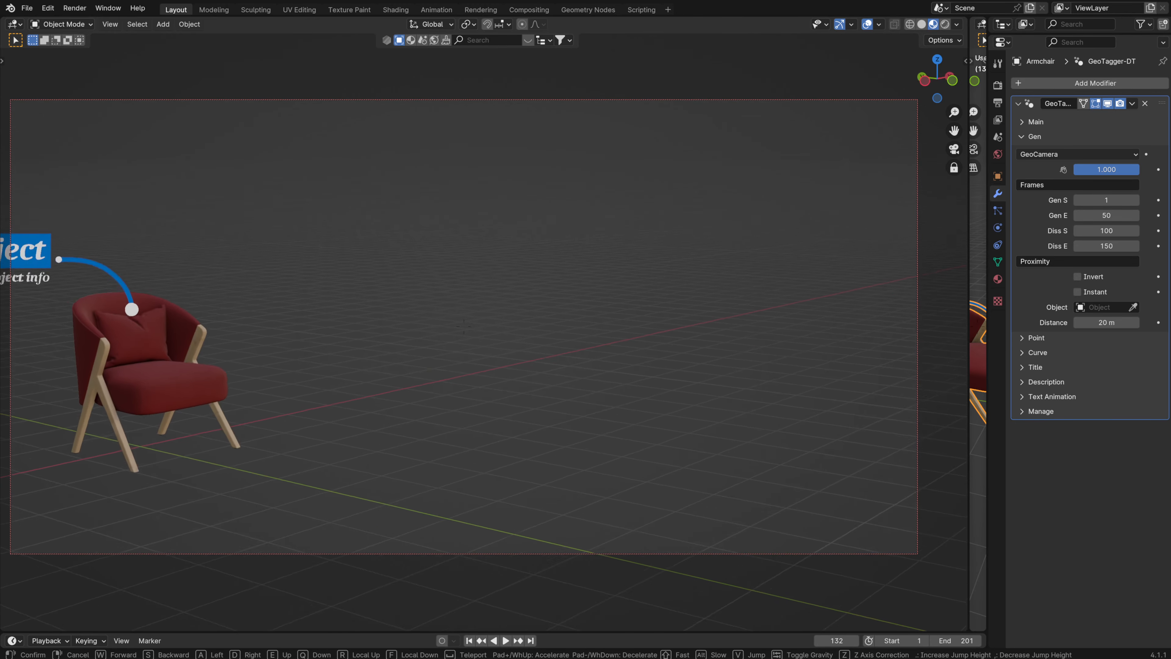
{"action": "key", "text": "w"}
{"action": "key", "text": "a"}
{"action": "key", "text": "w"}
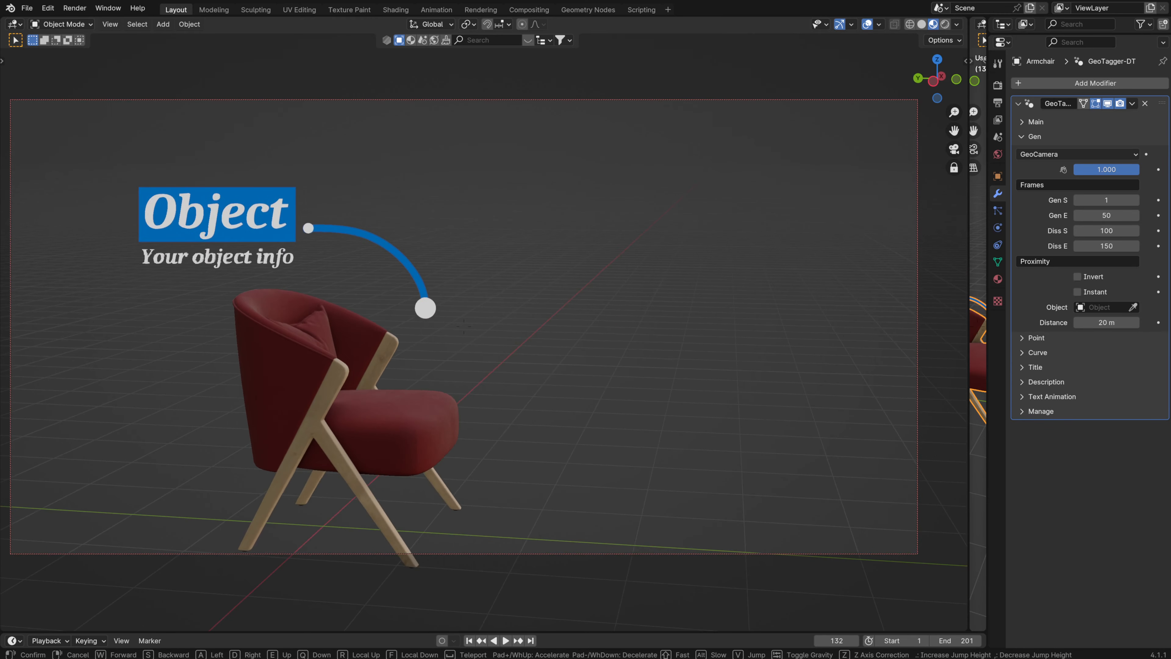
{"action": "key", "text": "s"}
{"action": "key", "text": "s"}
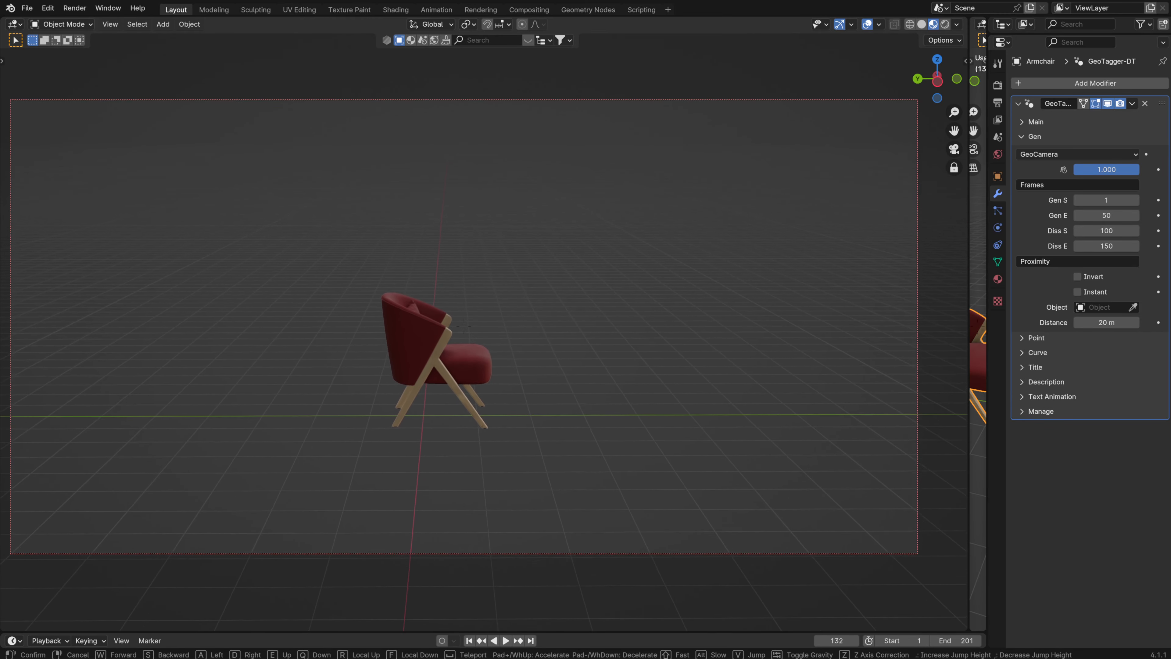
{"action": "key", "text": "w"}
{"action": "key", "text": "w"}
{"action": "left_click", "coordinate": [669, 384]}
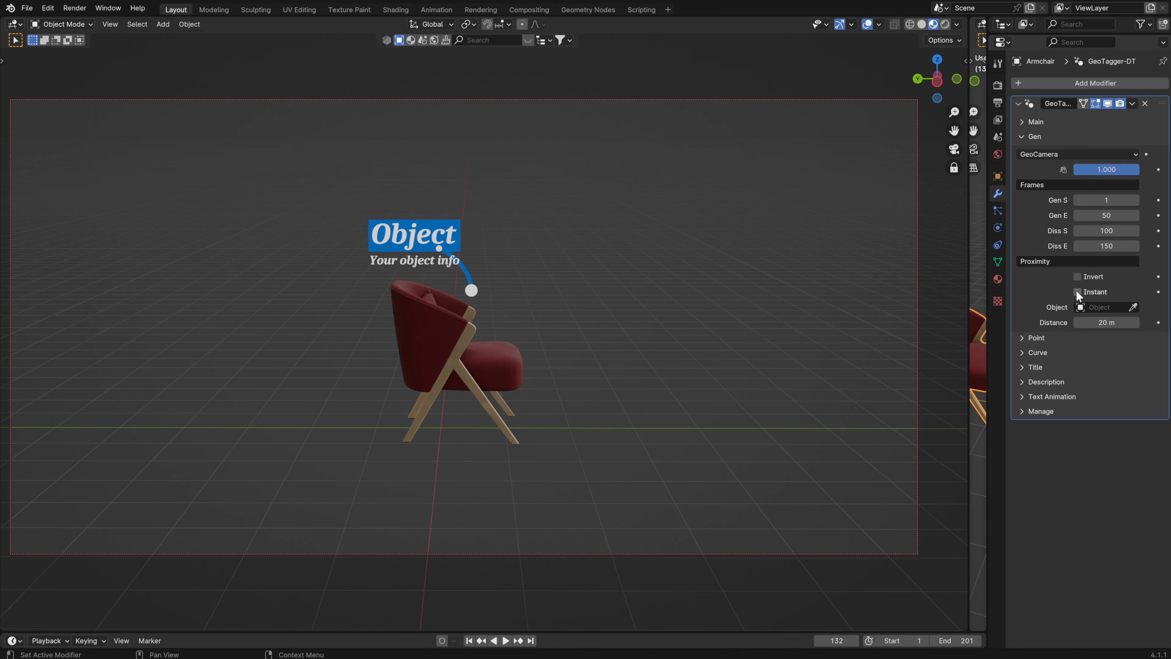
- Enable Instant in the Proximity settings and walk the view toward and away from the armchair to test the label again
{"action": "key", "text": "F3"}
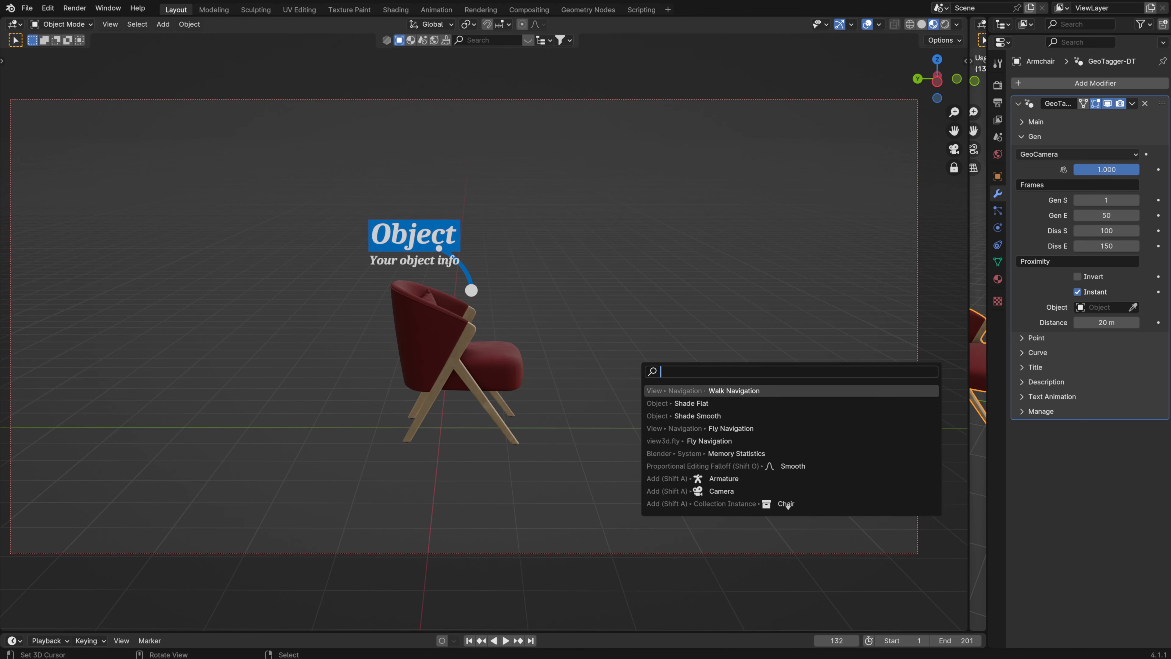
{"action": "key", "text": "Return"}
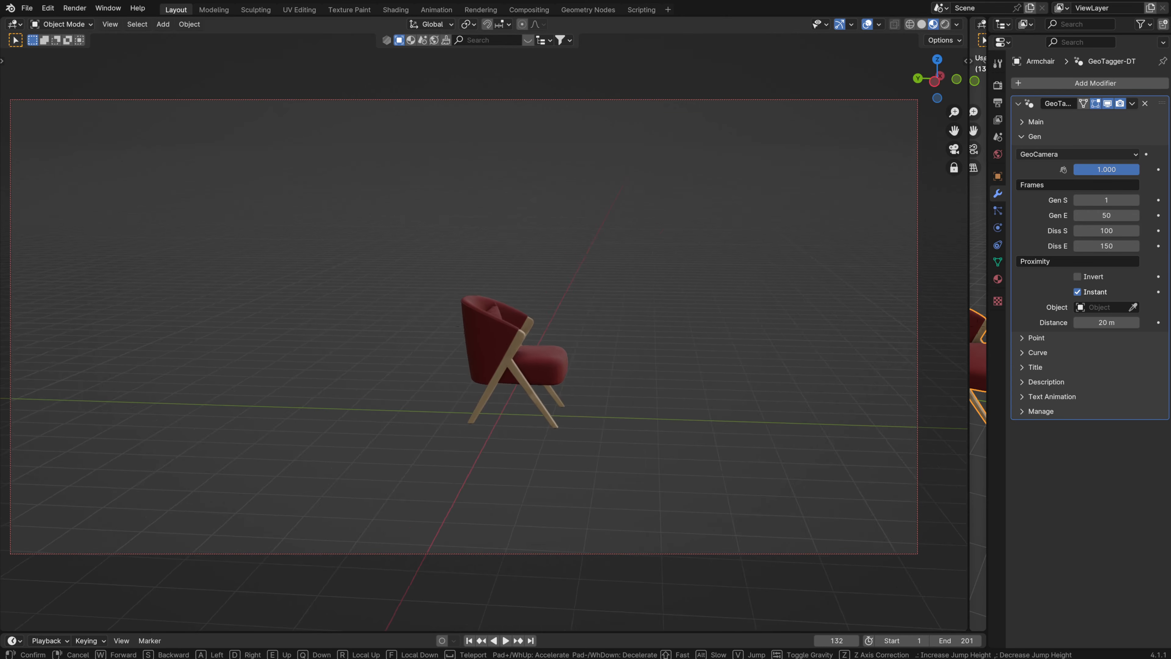
{"action": "key", "text": "w"}
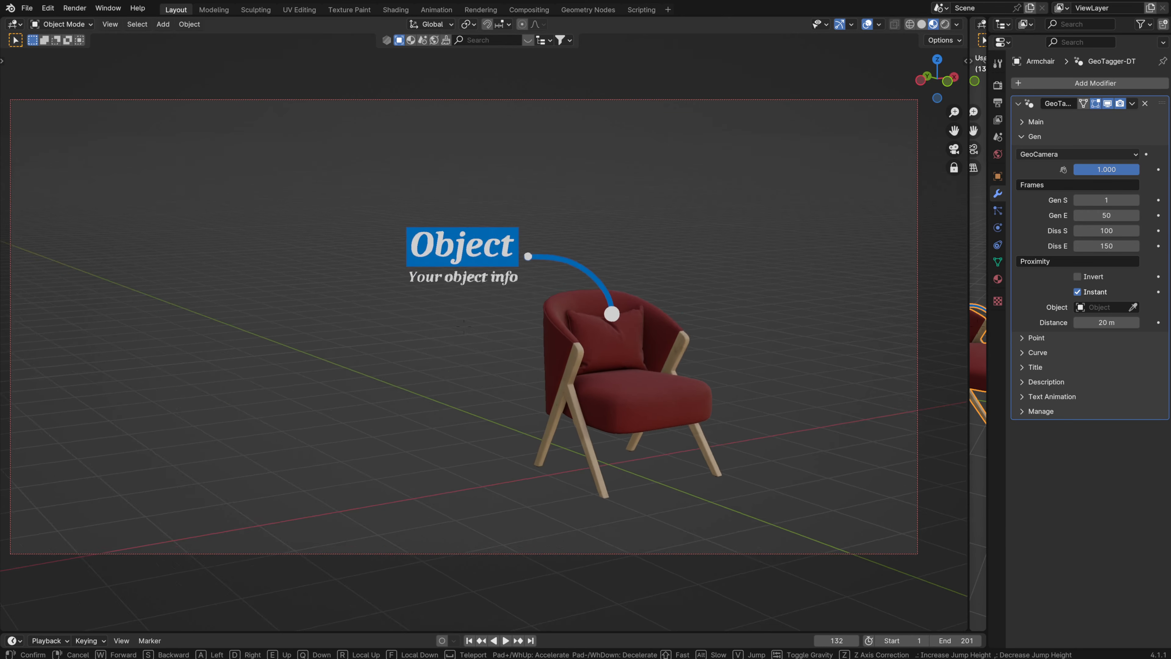
{"action": "key", "text": "s"}
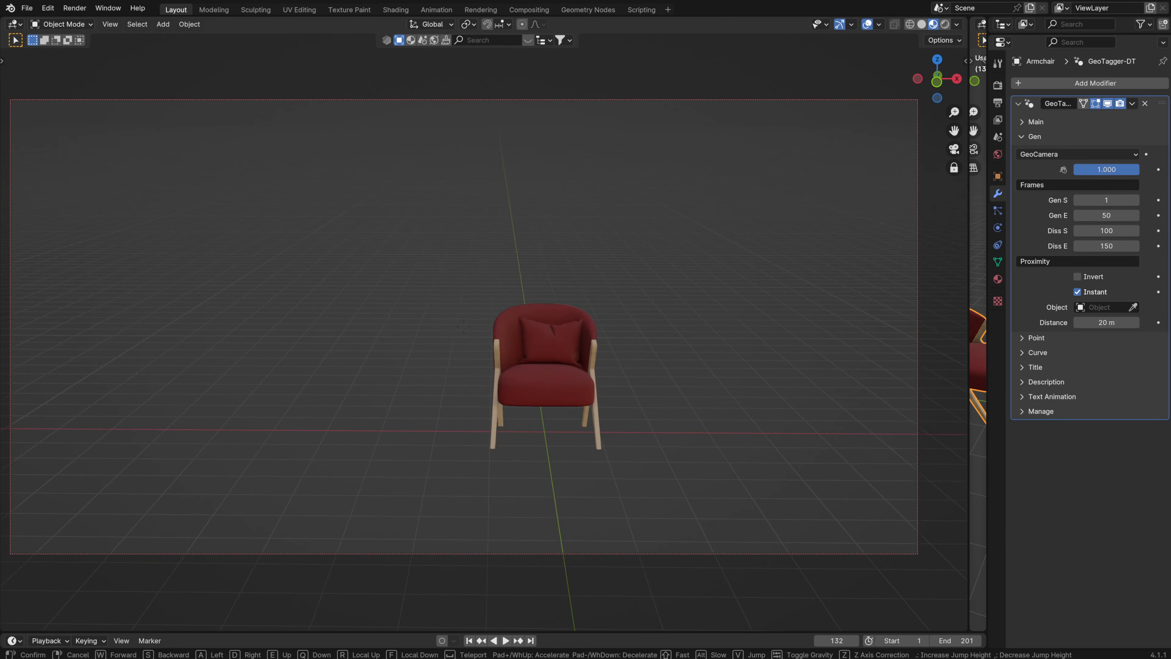
{"action": "key", "text": "w"}
{"action": "key", "text": "s"}
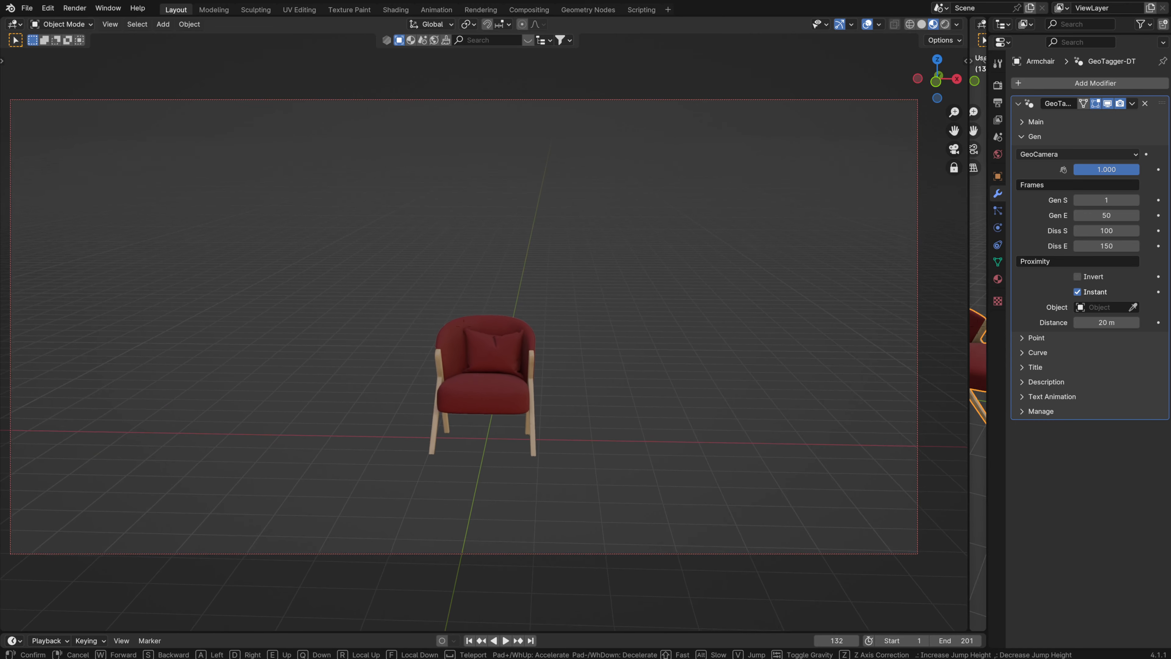
{"action": "key", "text": "w"}
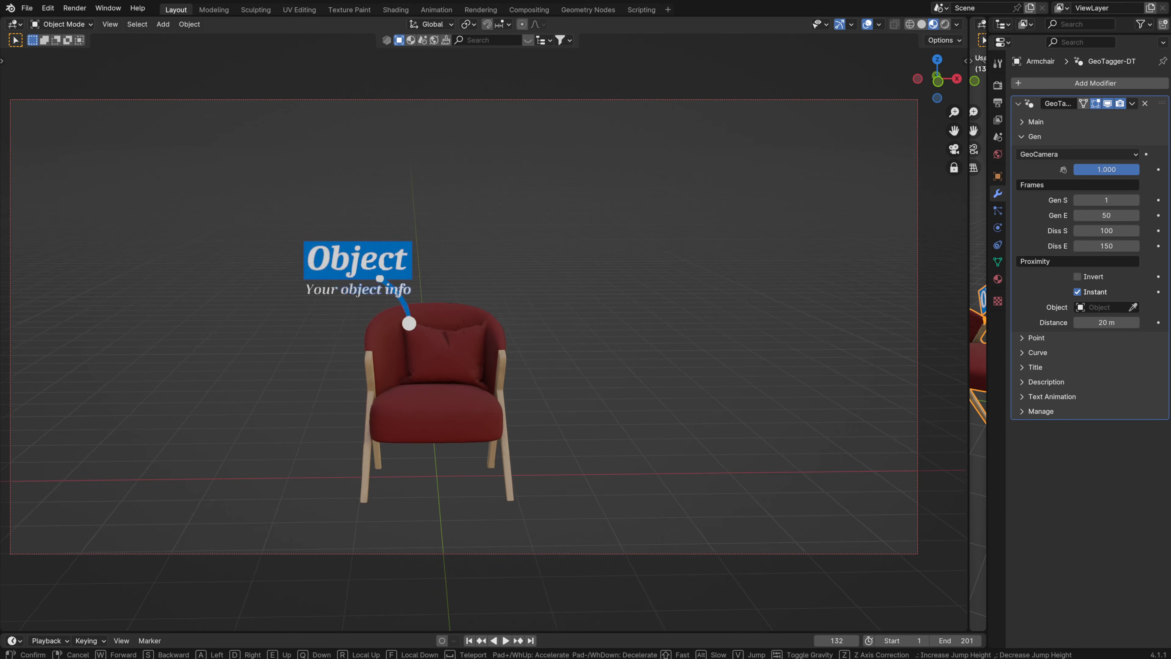
{"action": "left_click", "coordinate": [681, 396]}
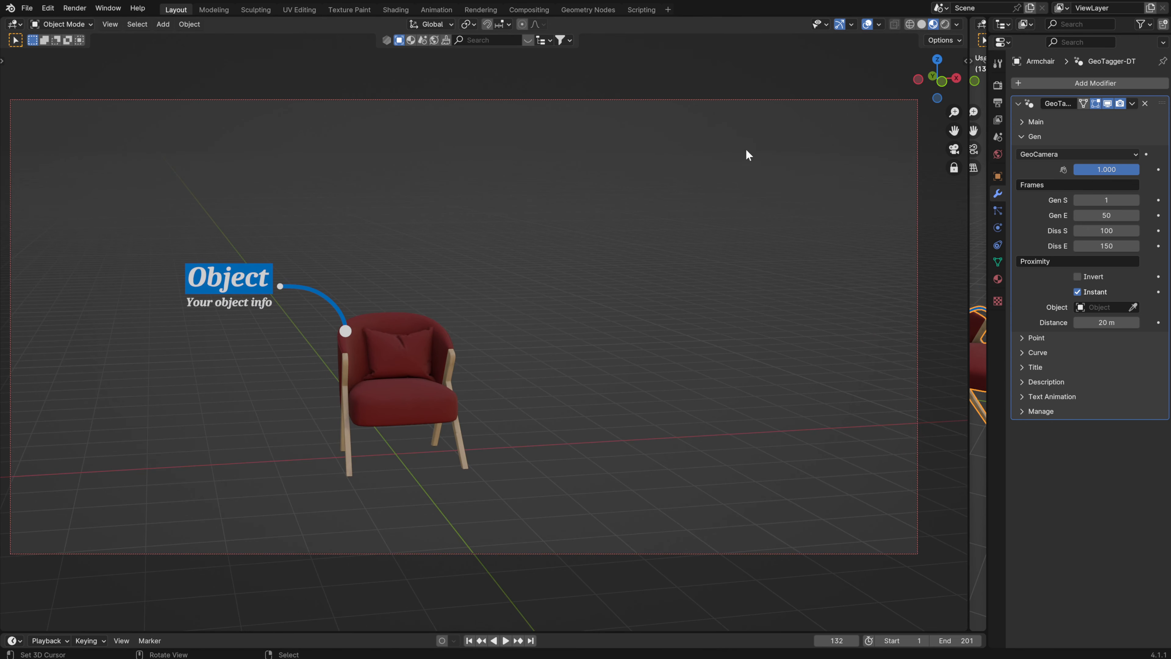
- Enlarge the timeline area and expand the modifier's Point settings alongside the Gen settings
{"action": "left_click_drag", "start_coordinate": [719, 633], "coordinate": [747, 509]}
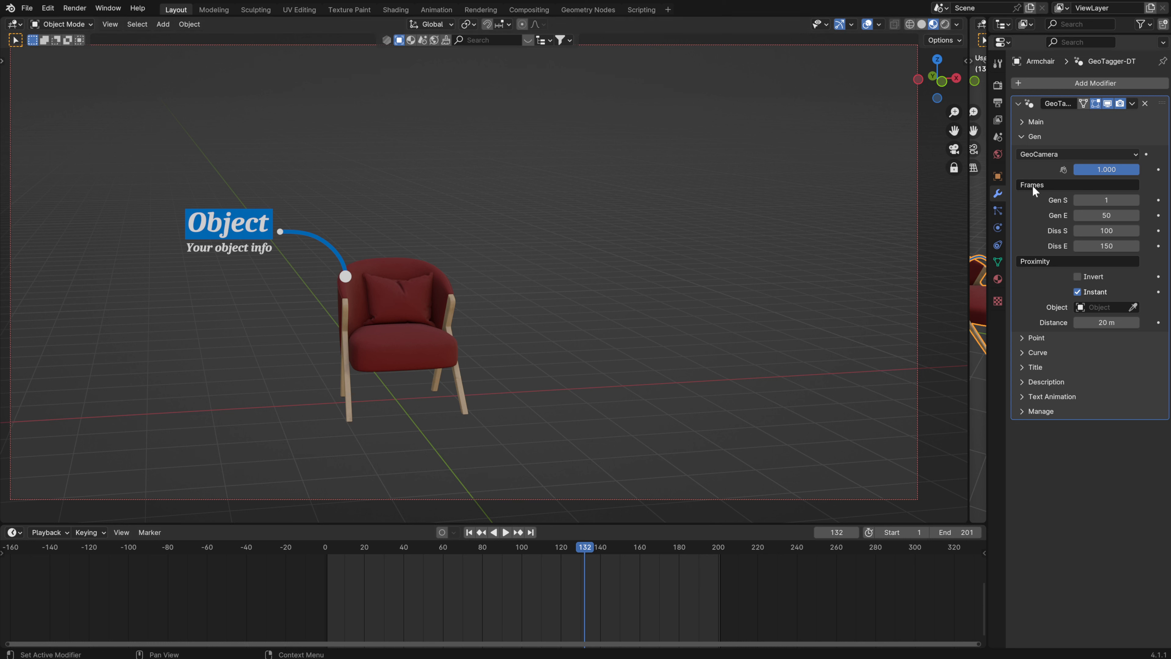
{"action": "left_click", "coordinate": [1024, 138]}
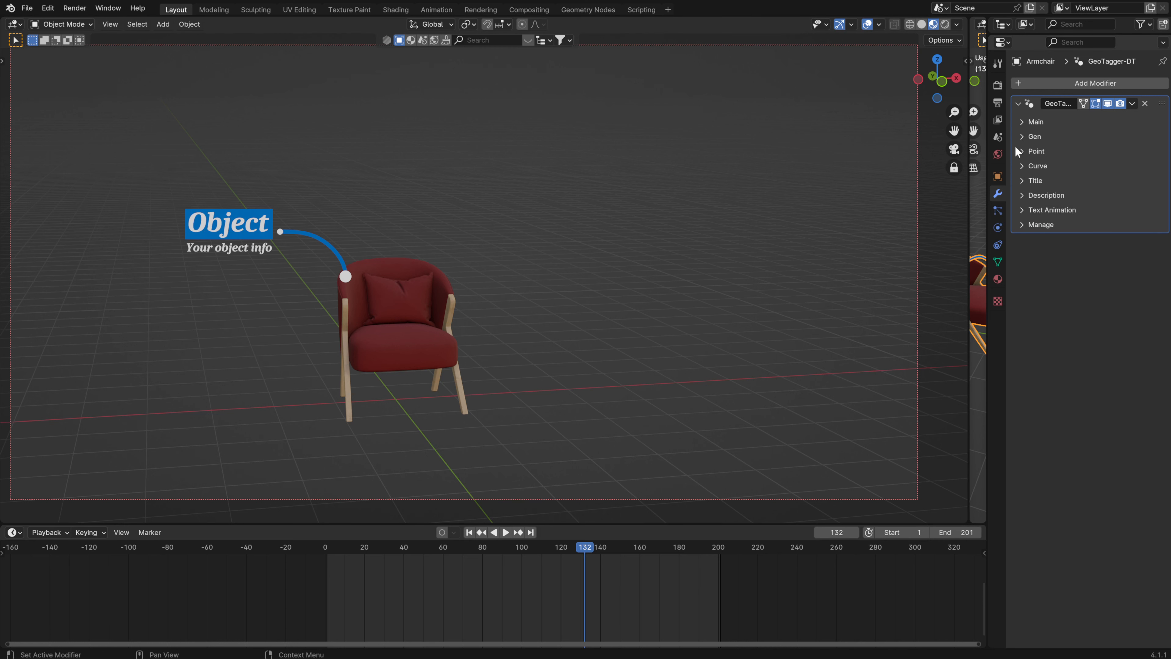
{"action": "left_click", "coordinate": [1021, 151]}
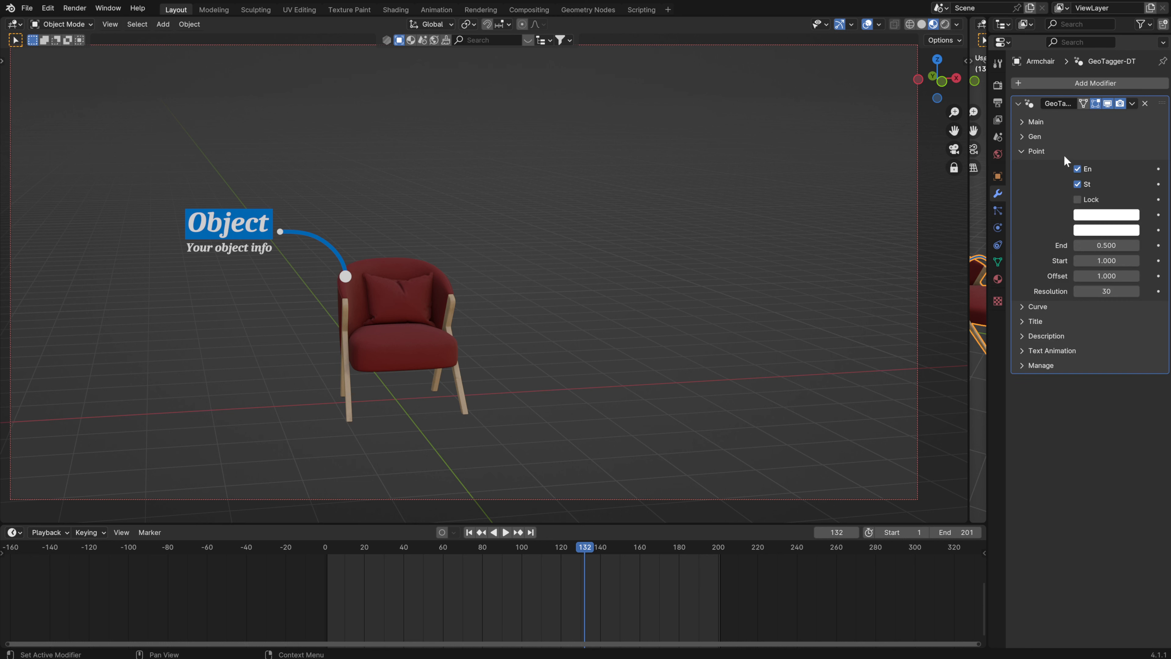
{"action": "left_click", "coordinate": [1078, 185]}
{"action": "left_click", "coordinate": [1029, 136]}
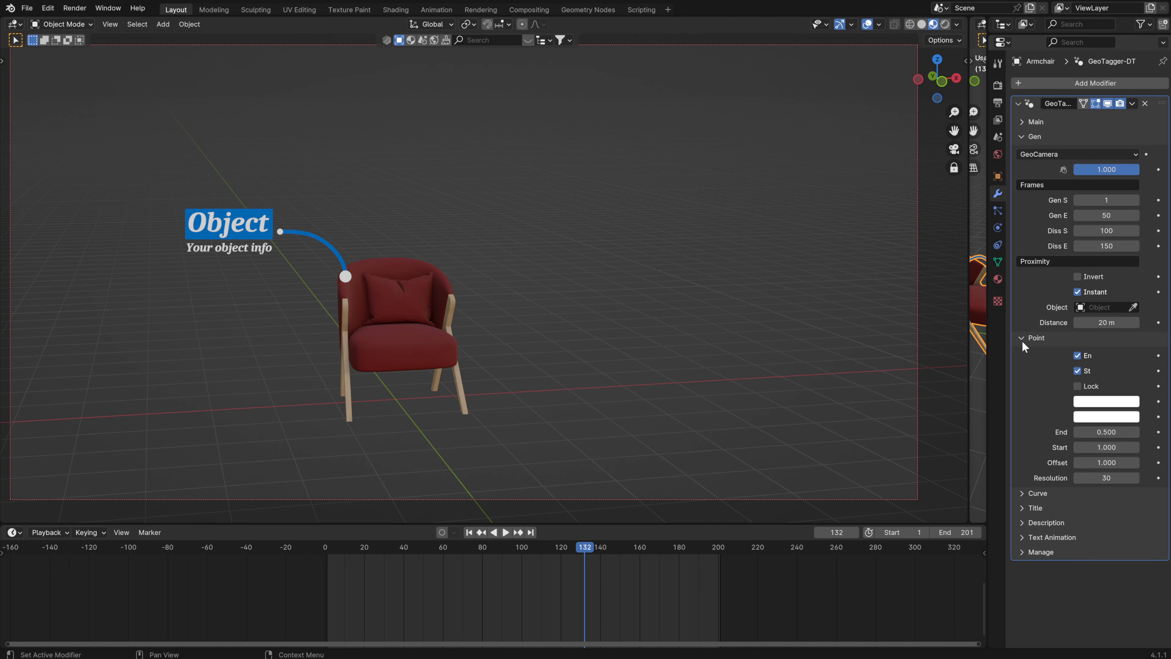
- Set the label generation mode to Frames, collapse the Point and Gen settings, and close the second viewport
{"action": "left_click", "coordinate": [1023, 341]}
{"action": "left_click", "coordinate": [1049, 155]}
{"action": "left_click", "coordinate": [1034, 199]}
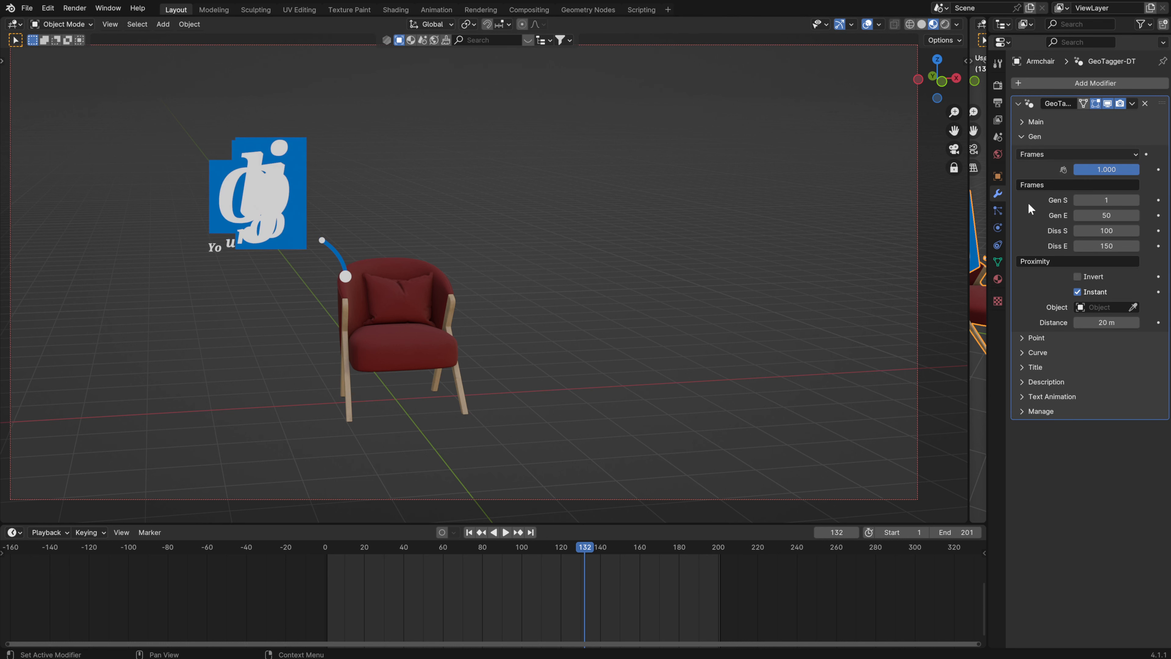
{"action": "left_click", "coordinate": [1026, 135]}
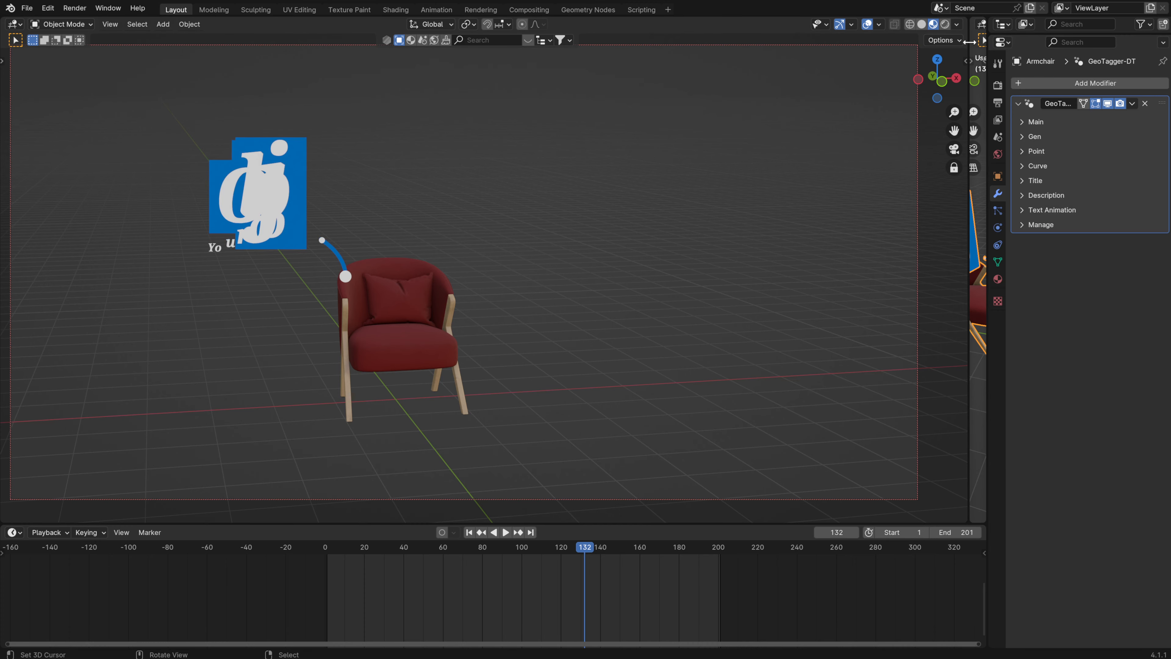
{"action": "left_click_drag", "start_coordinate": [970, 42], "coordinate": [922, 55]}
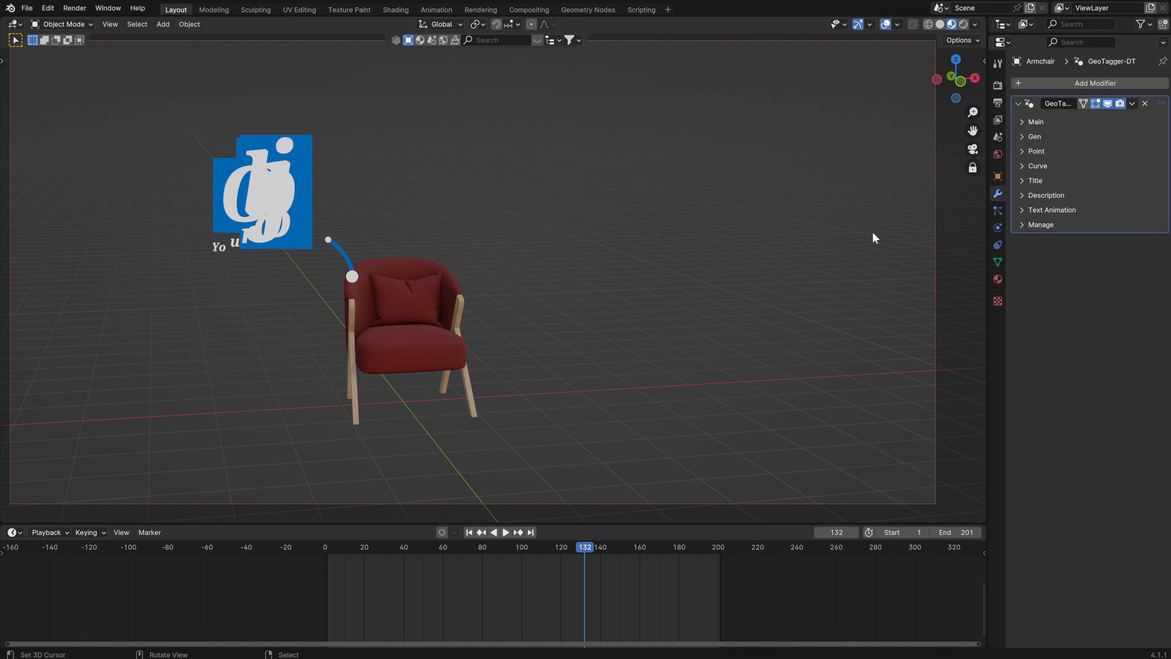
- Return to the first frame and set the timeline's end frame to 150
{"action": "left_click", "coordinate": [470, 532]}
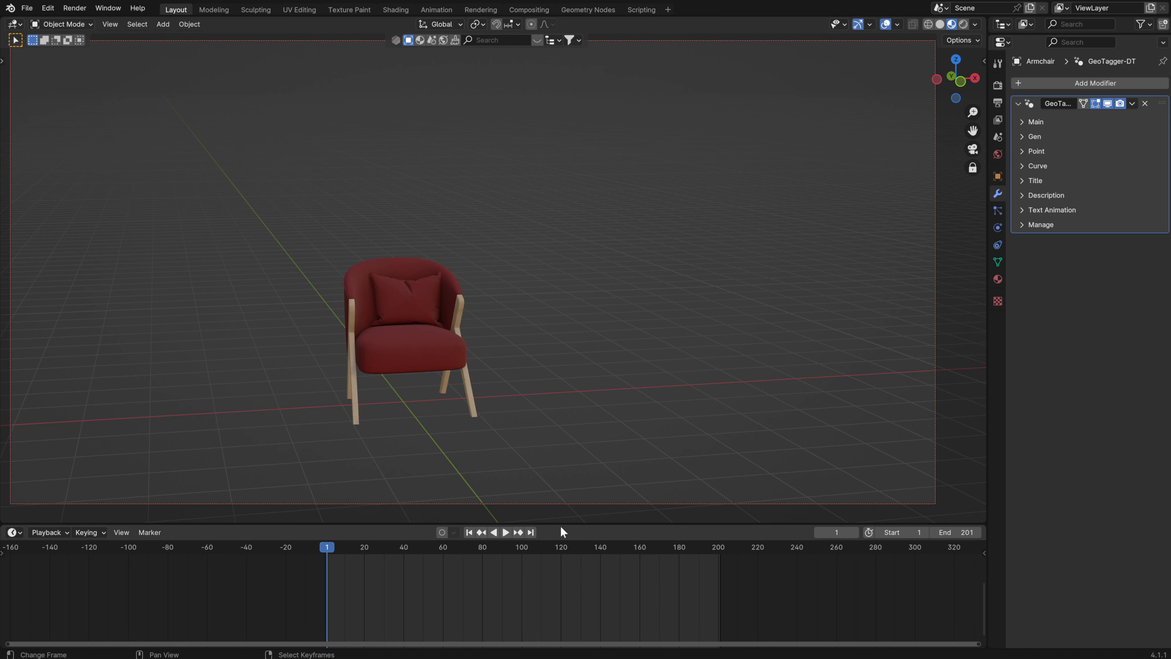
{"action": "double_click", "coordinate": [953, 532]}
{"action": "key", "text": "Return"}
{"action": "middle_click_drag", "start_coordinate": [401, 365], "coordinate": [515, 320], "text": "shift"}
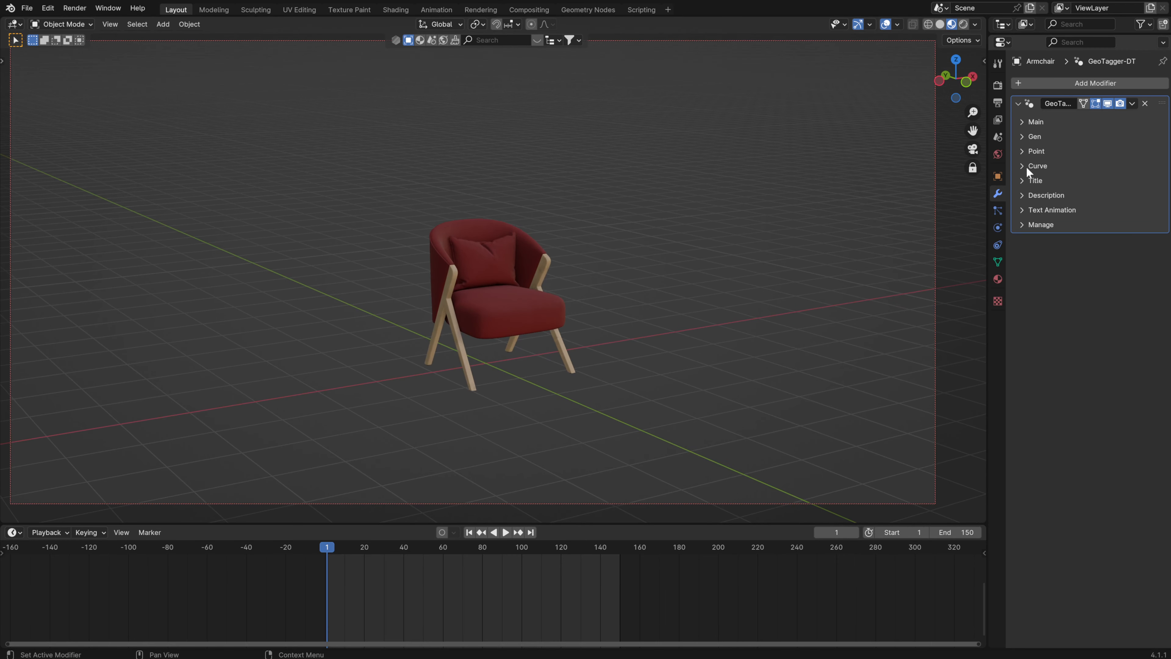
- Expand the Title settings and toggle Lock off and on while playing the animation to compare how the title generates
{"action": "left_click", "coordinate": [1024, 181]}
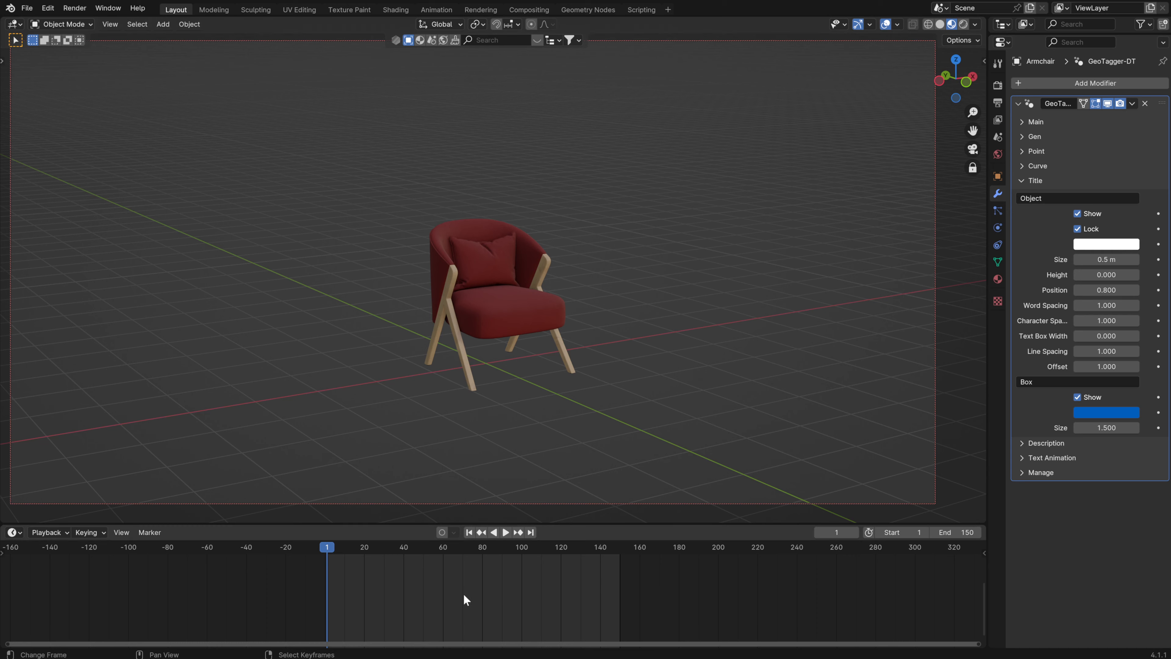
{"action": "left_click", "coordinate": [508, 531]}
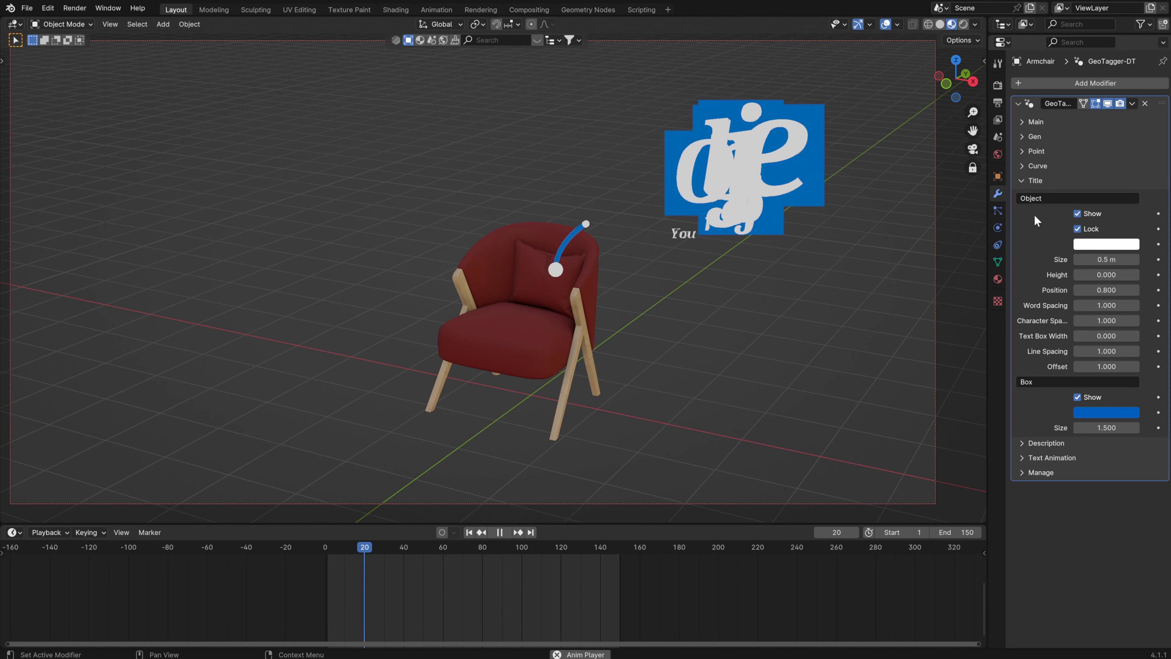
{"action": "left_click", "coordinate": [1078, 229]}
{"action": "key", "text": "space"}
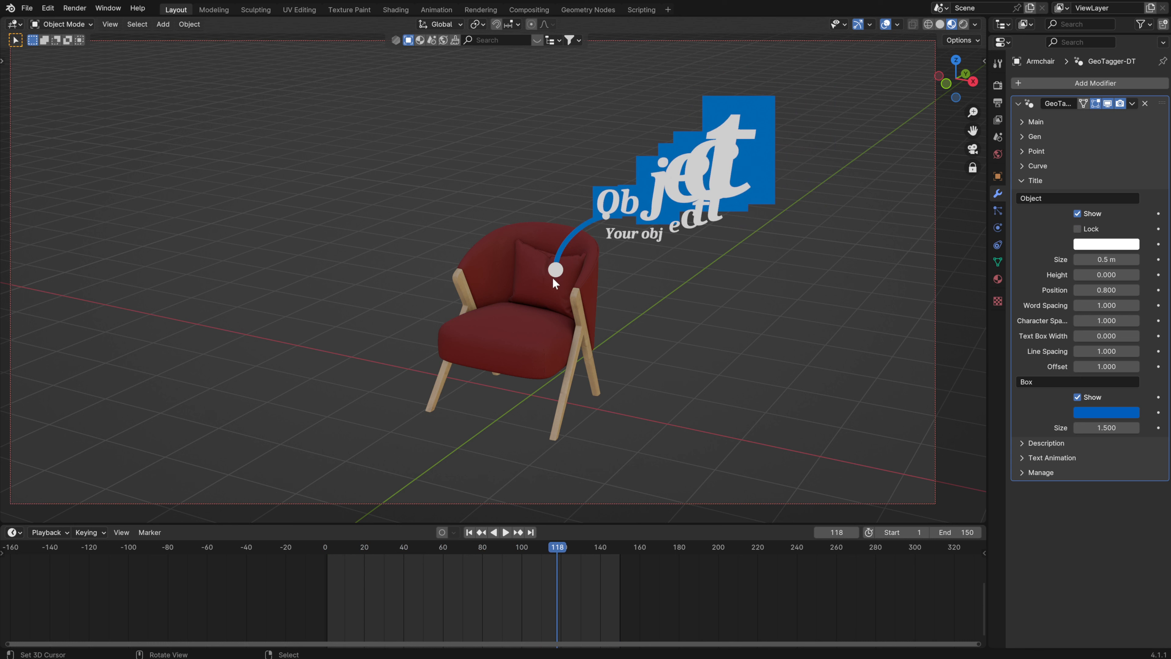
{"action": "key", "text": "space"}
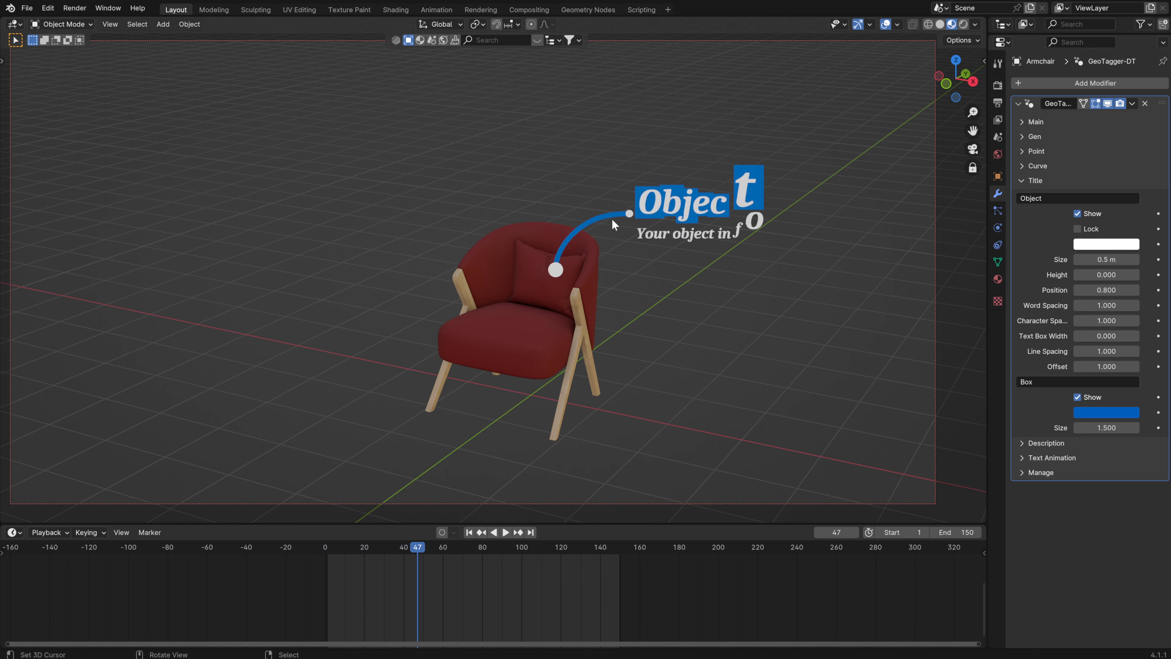
{"action": "left_click", "coordinate": [1079, 230]}
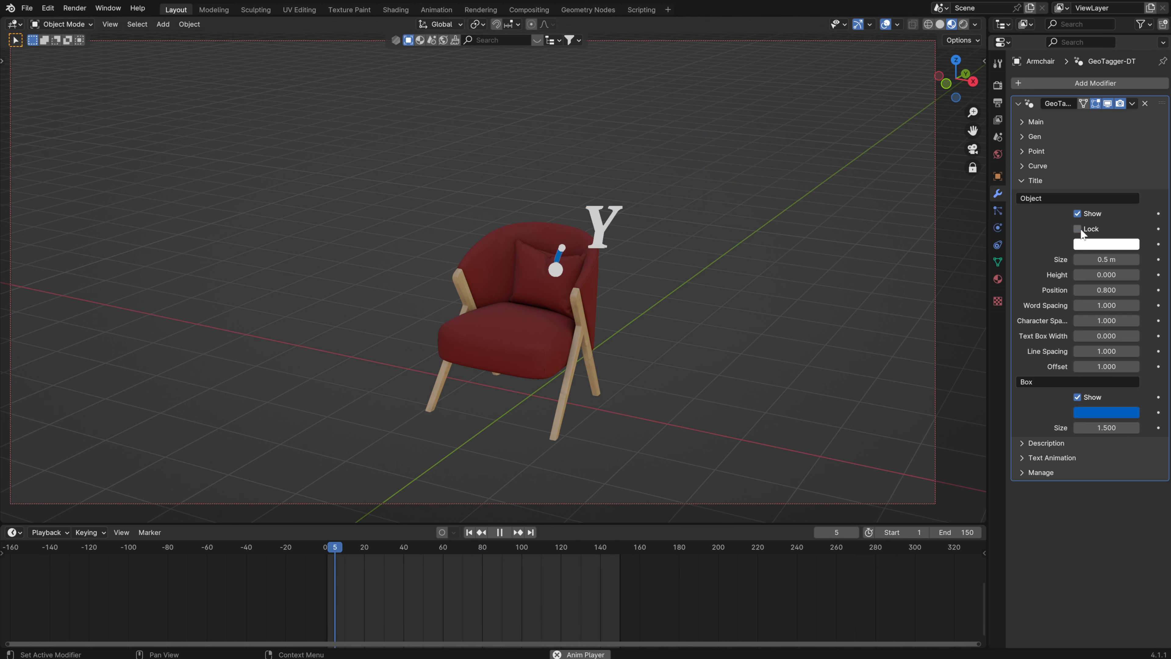
- Toggle Show off and on for the title text and its box to test their effect on the label
{"action": "left_click", "coordinate": [1078, 214]}
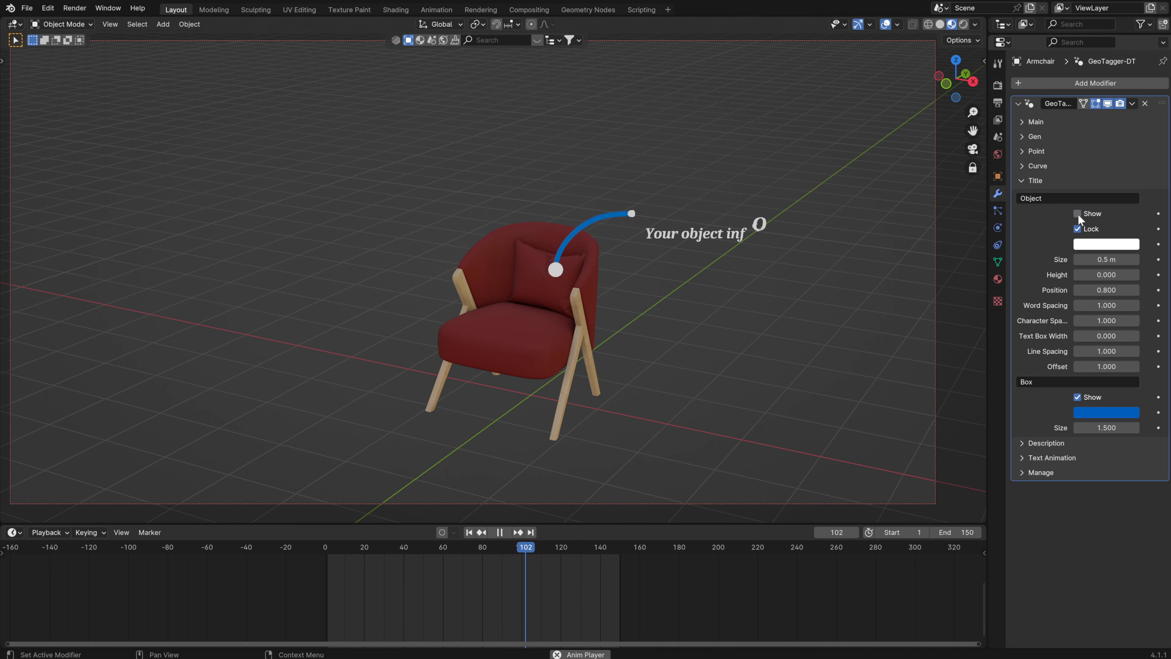
{"action": "left_click", "coordinate": [1078, 214]}
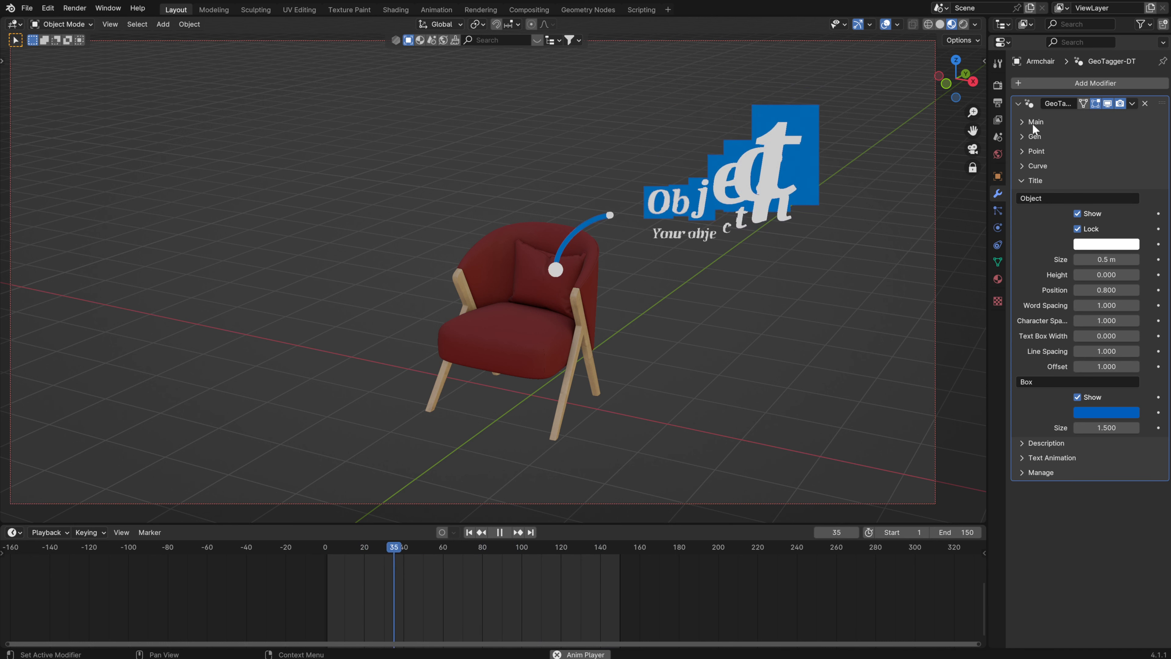
{"action": "left_click", "coordinate": [1031, 136]}
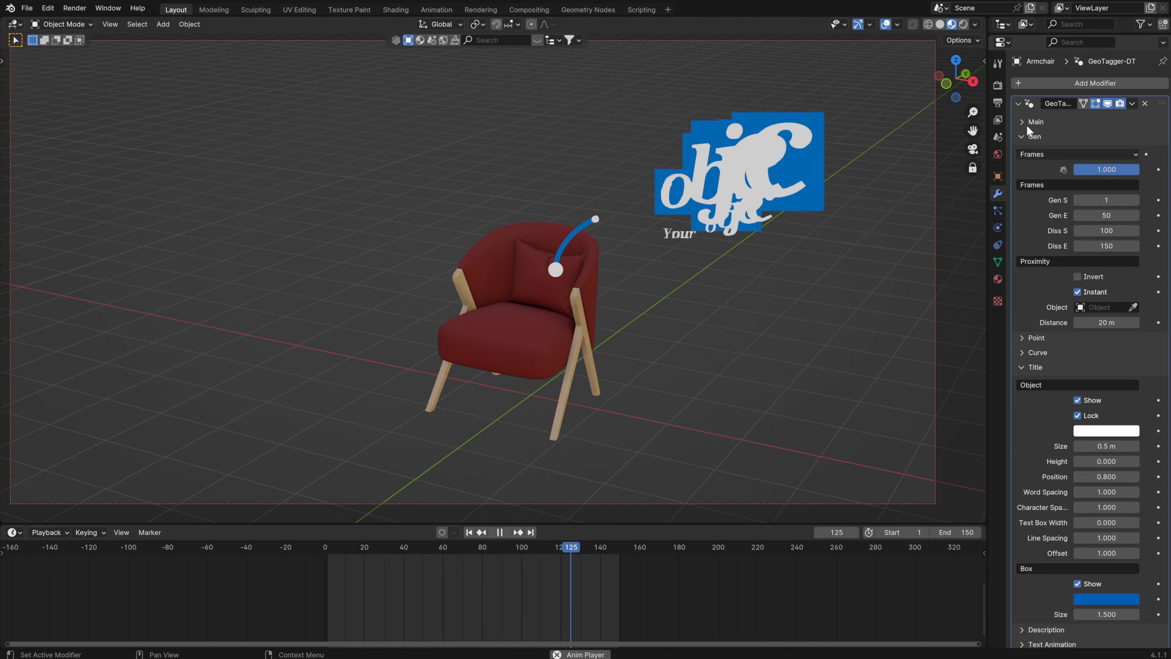
{"action": "left_click", "coordinate": [1021, 139]}
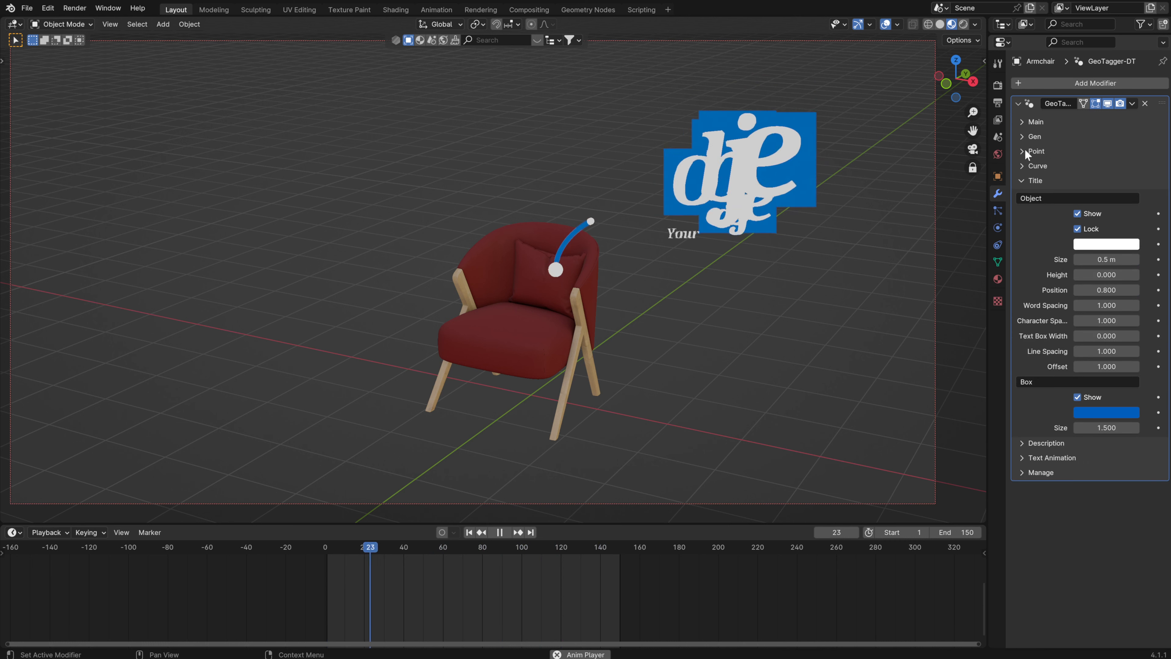
{"action": "key", "text": "space"}
{"action": "left_click", "coordinate": [1077, 397]}
{"action": "left_click", "coordinate": [1077, 396]}
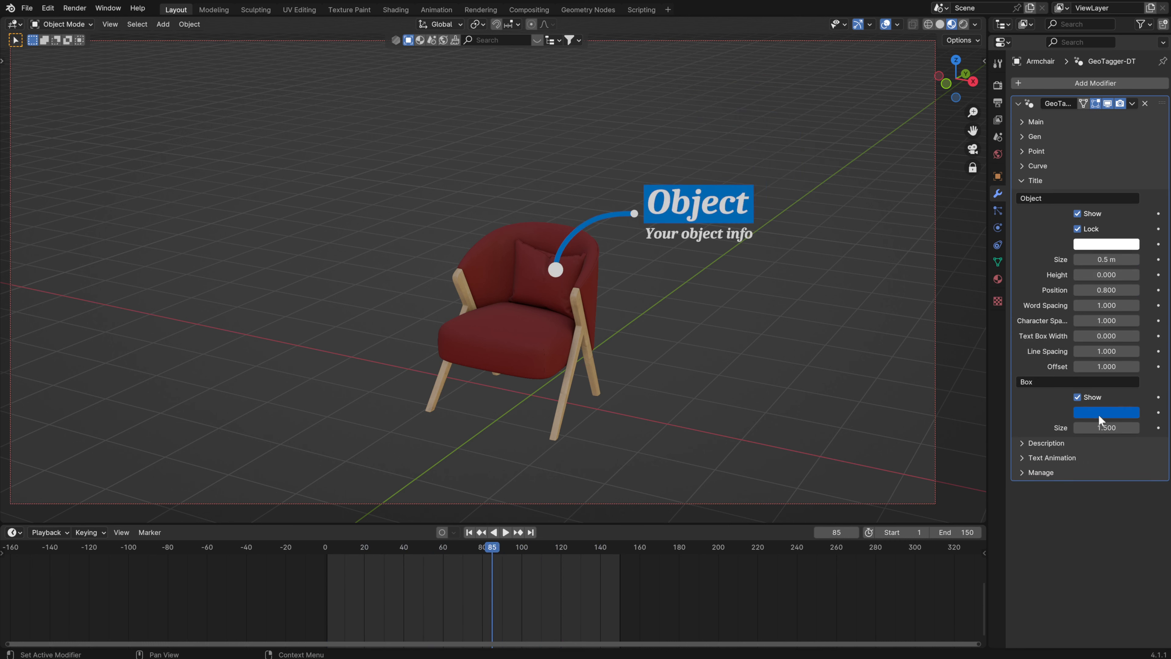
{"action": "mouse_move", "coordinate": [1102, 427]}
{"action": "left_mouse_down"}
{"action": "mouse_move", "coordinate": [1130, 427]}
{"action": "mouse_move", "coordinate": [1102, 426]}
{"action": "left_mouse_up"}
- Review the Description settings in place of the Title settings, and leave the Text Animation settings expanded
{"action": "left_click", "coordinate": [1023, 180]}
{"action": "left_click", "coordinate": [1021, 196]}
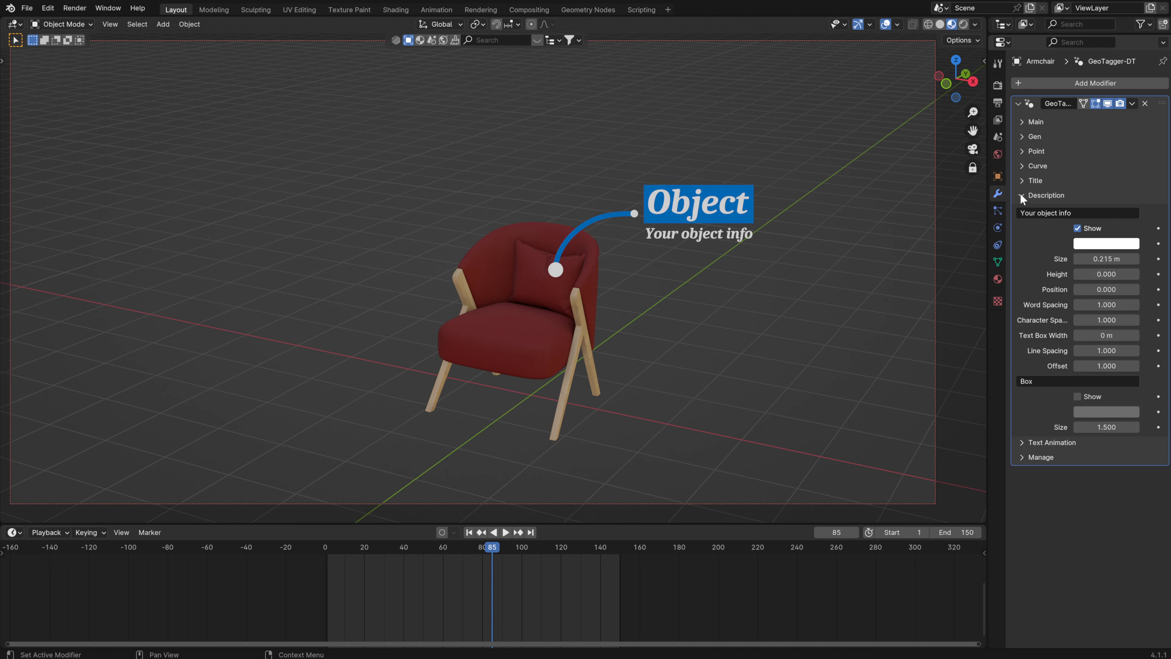
{"action": "left_click", "coordinate": [1022, 195]}
{"action": "left_click", "coordinate": [1023, 210]}
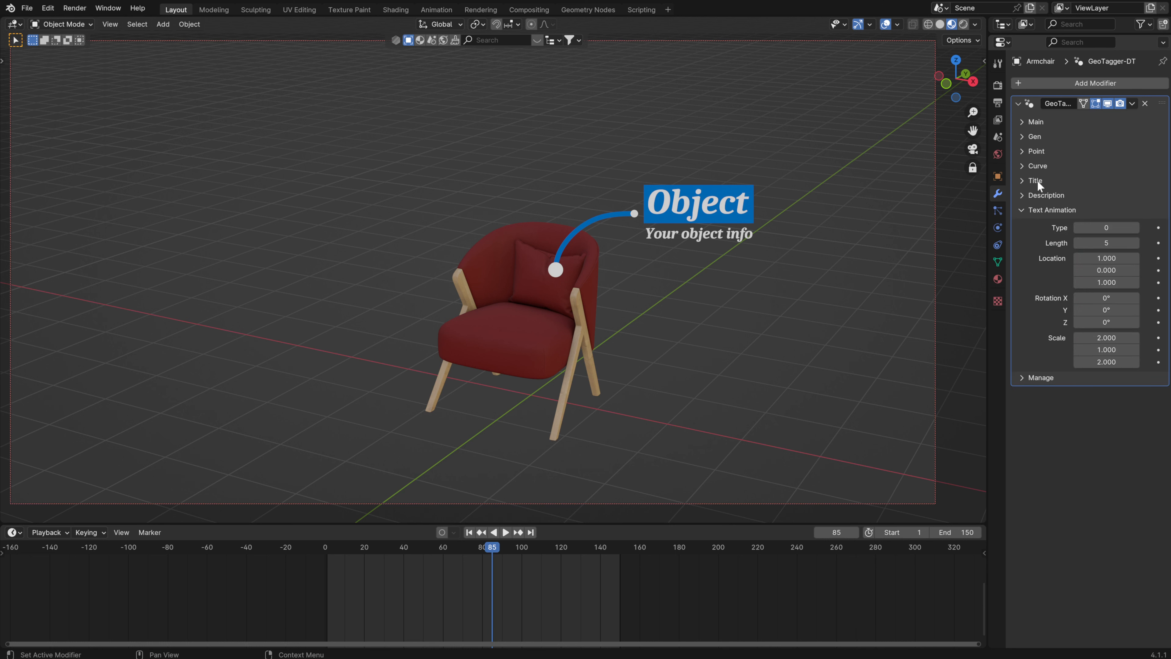
- Preview Text Animation Types 1 and 2 by playing the timeline, and return Type to 0
{"action": "middle_click_drag", "start_coordinate": [630, 299], "coordinate": [688, 288]}
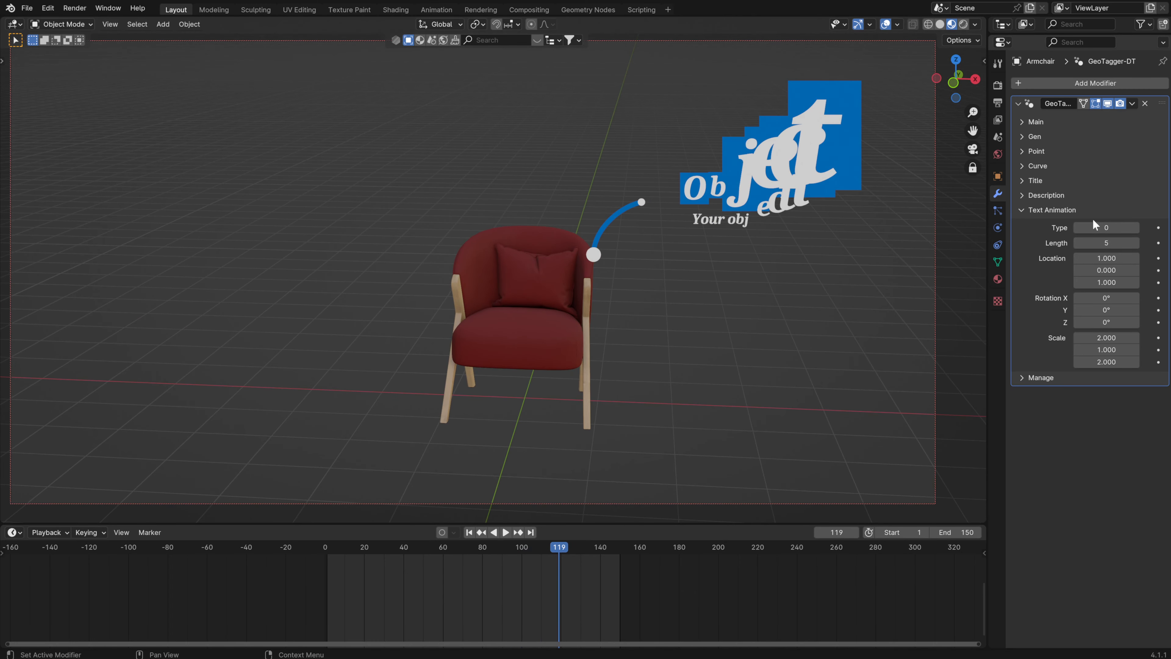
{"action": "left_click", "coordinate": [1102, 227]}
{"action": "left_click_drag", "start_coordinate": [1102, 227], "coordinate": [1116, 228]}
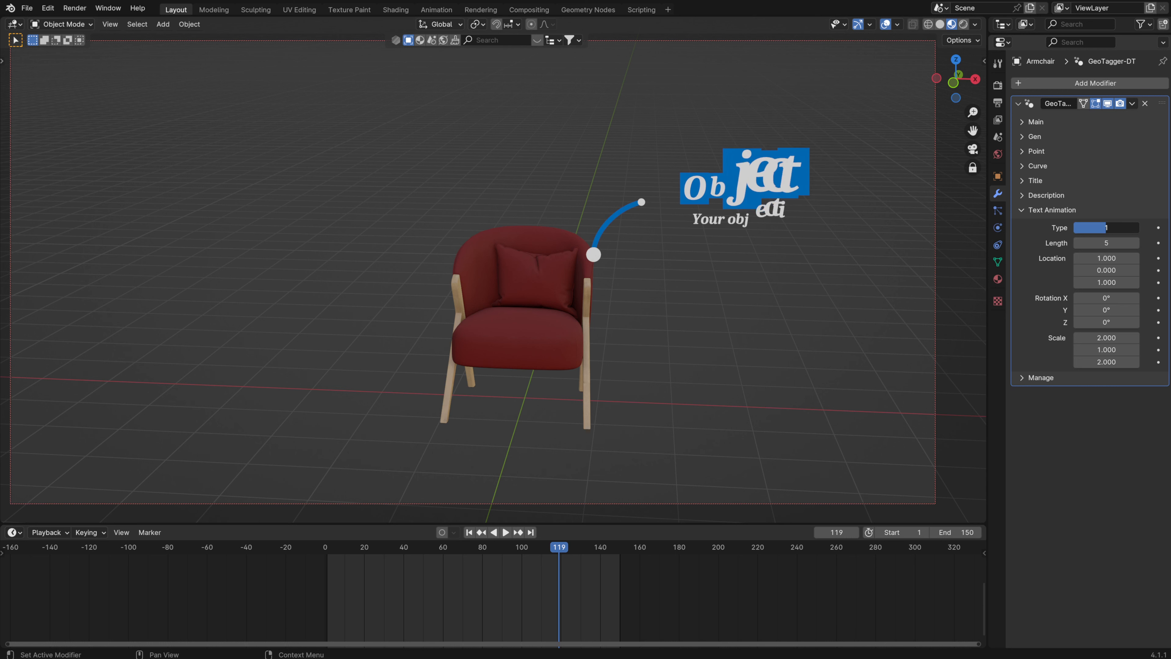
{"action": "key", "text": "space"}
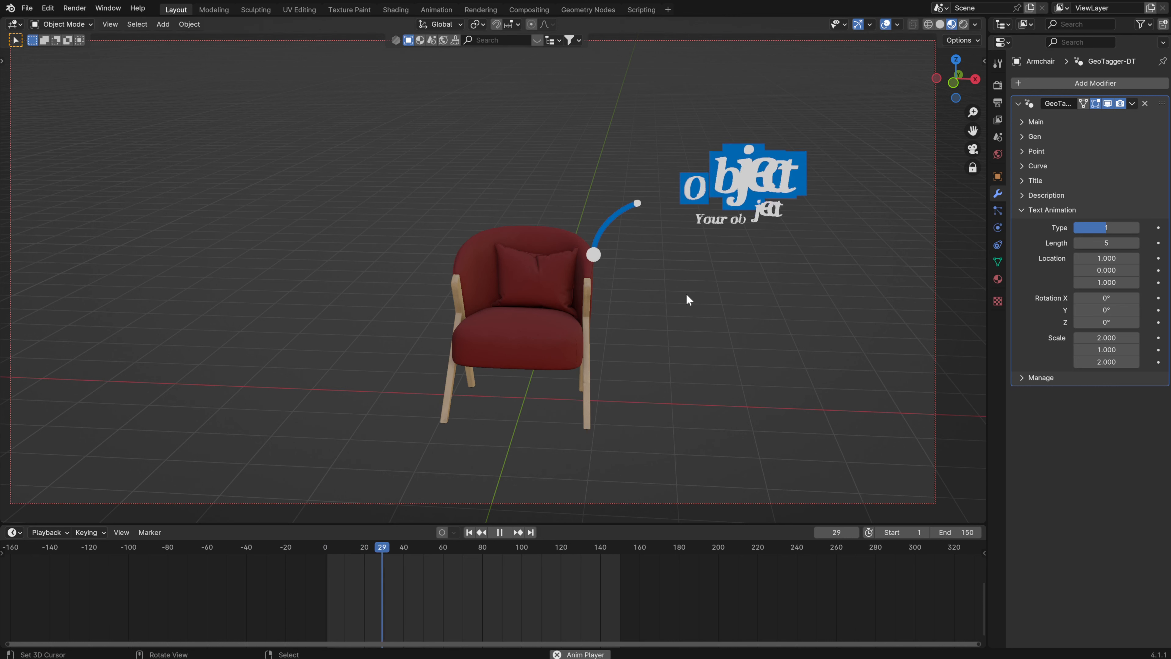
{"action": "key", "text": "space"}
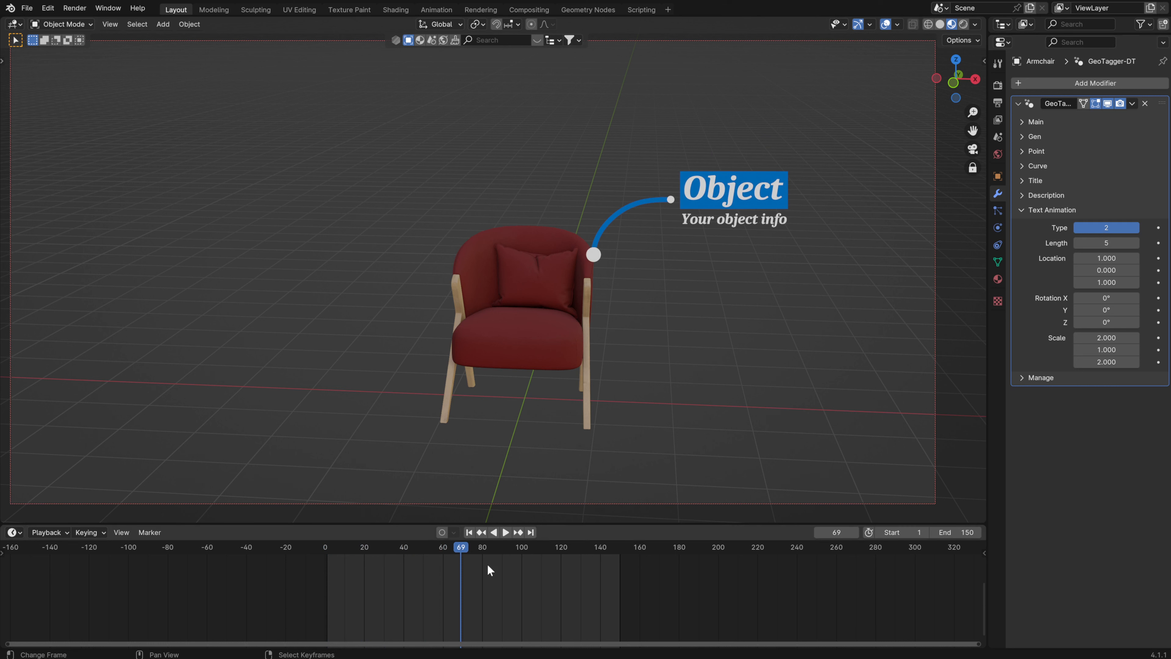
{"action": "left_click_drag", "start_coordinate": [365, 592], "coordinate": [325, 592]}
{"action": "key", "text": "space"}
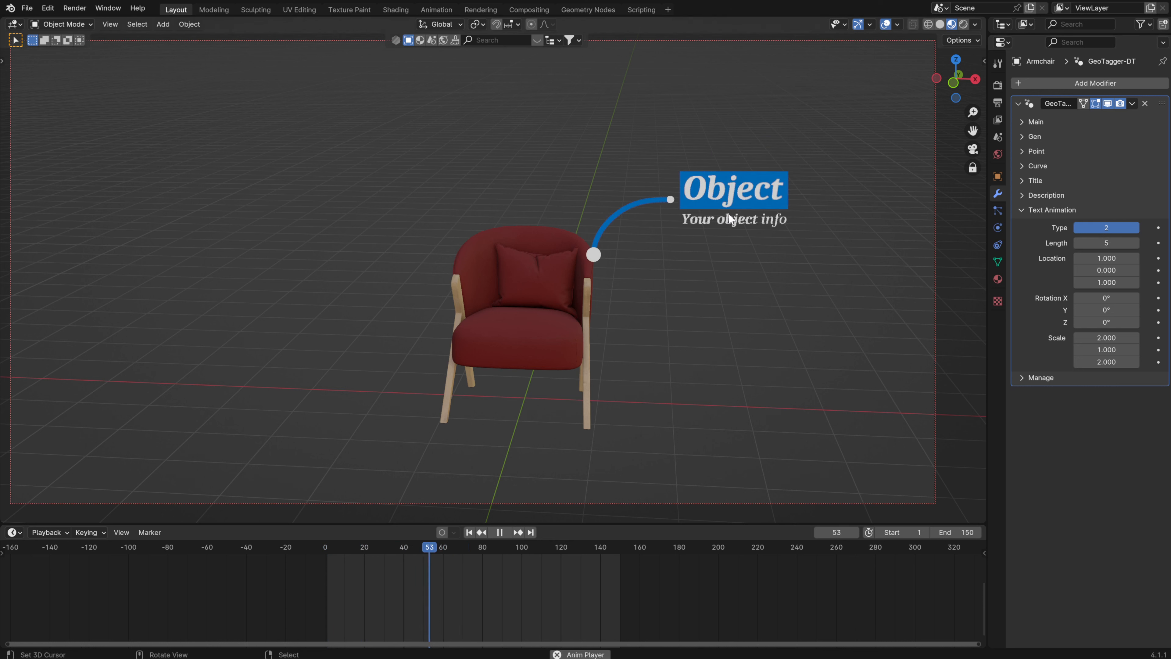
{"action": "key", "text": "space"}
{"action": "left_click_drag", "start_coordinate": [1120, 231], "coordinate": [1072, 267]}
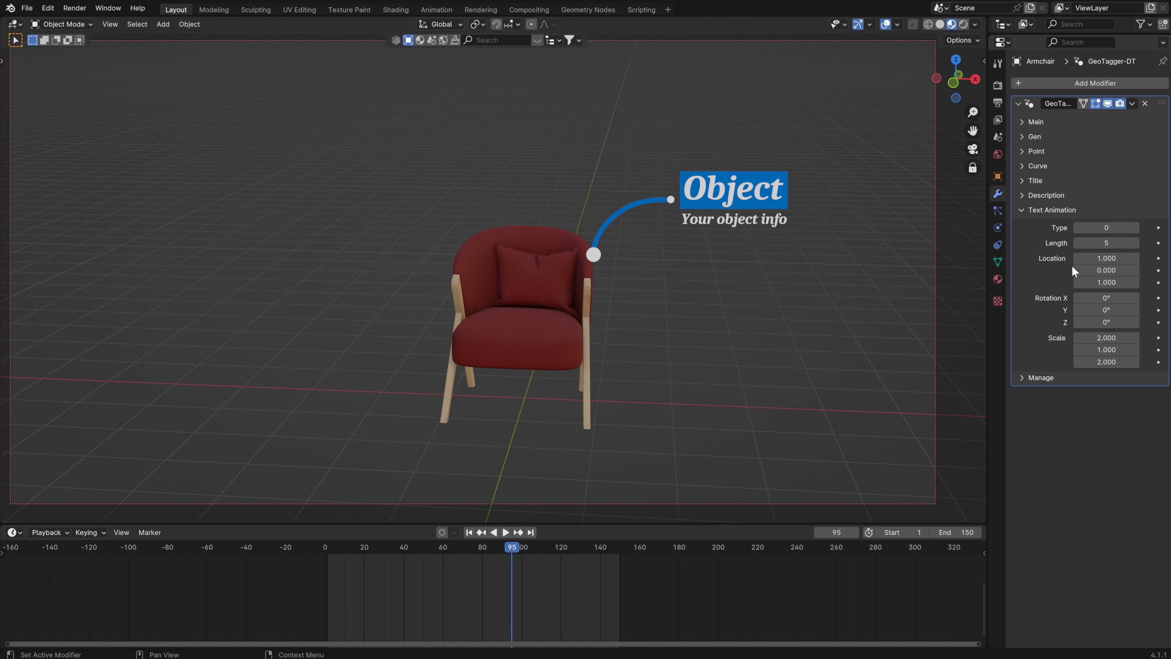
- Set the text animation's Z Location to -12.250 and X Rotation to 129°, and play the label animation
{"action": "key", "text": "space"}
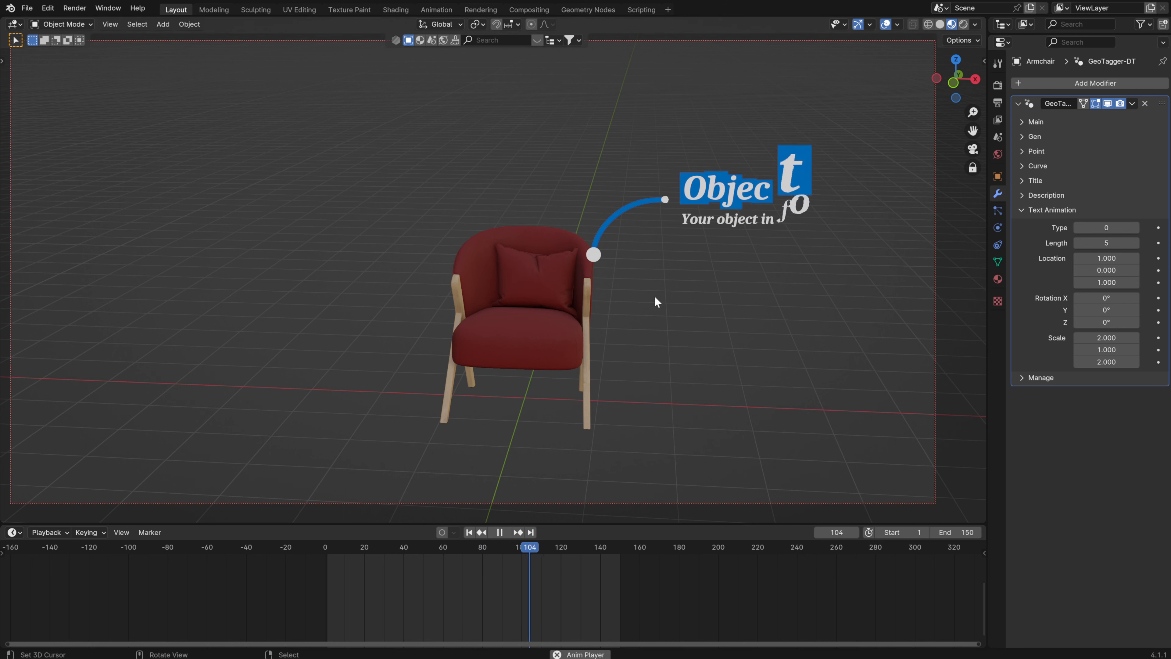
{"action": "left_click_drag", "start_coordinate": [1106, 258], "coordinate": [997, 282]}
{"action": "right_click", "coordinate": [1107, 258]}
{"action": "left_click_drag", "start_coordinate": [1107, 297], "coordinate": [1164, 297]}
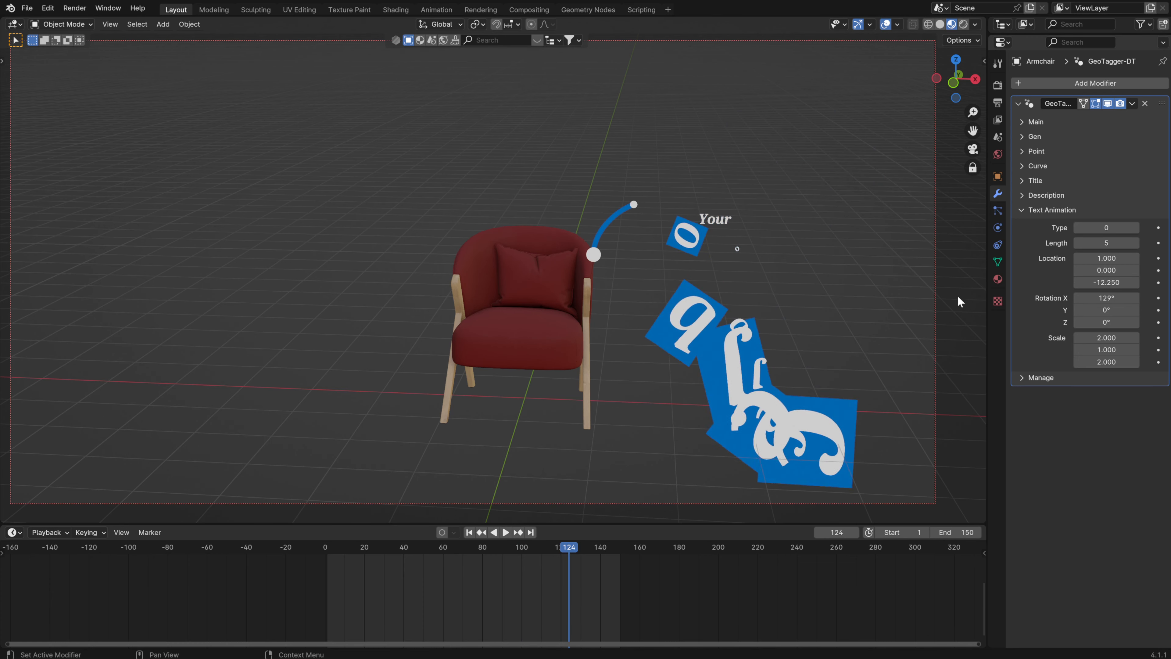
{"action": "key", "text": "space"}
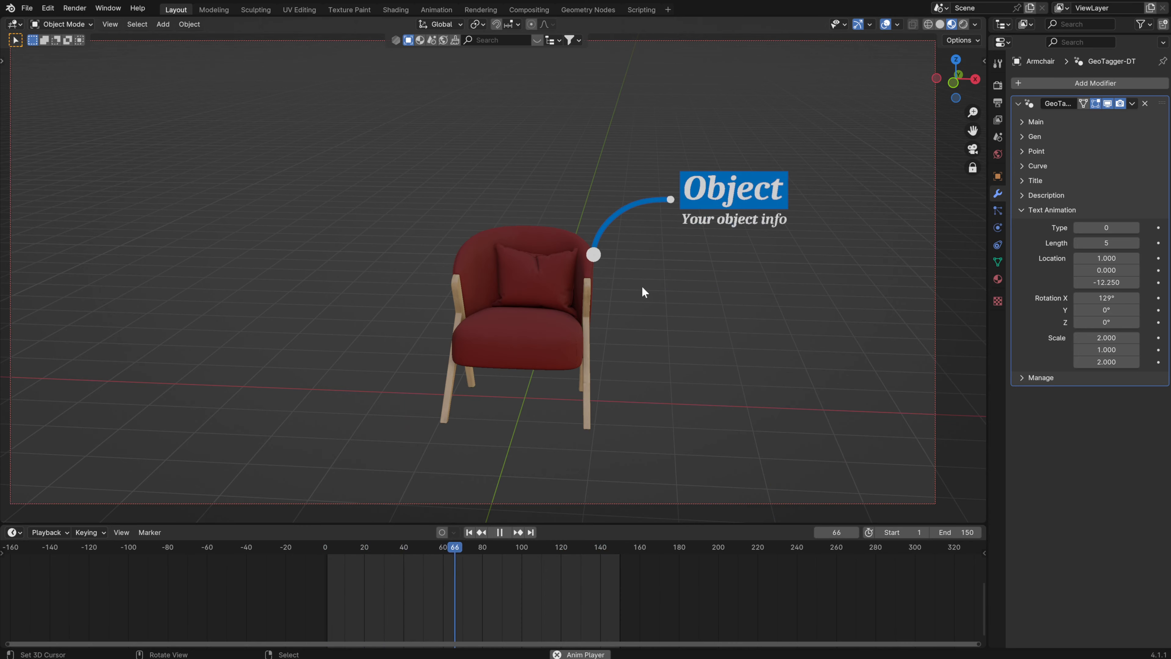
{"action": "middle_click_drag", "start_coordinate": [641, 286], "coordinate": [710, 268]}
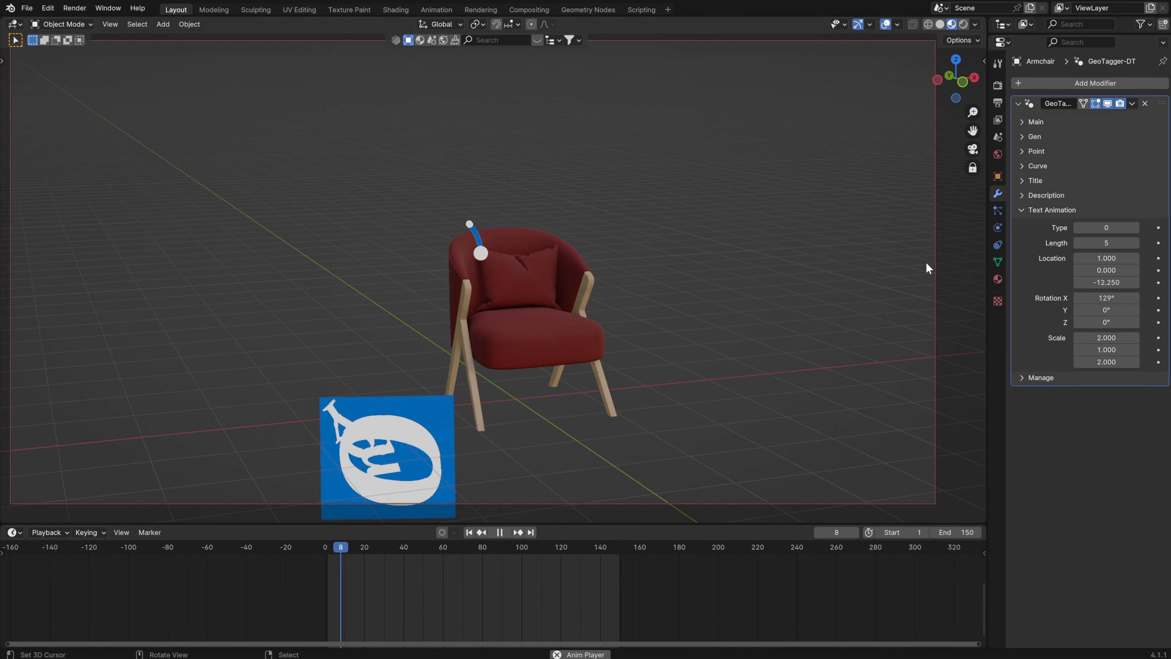
{"action": "key", "text": "space"}
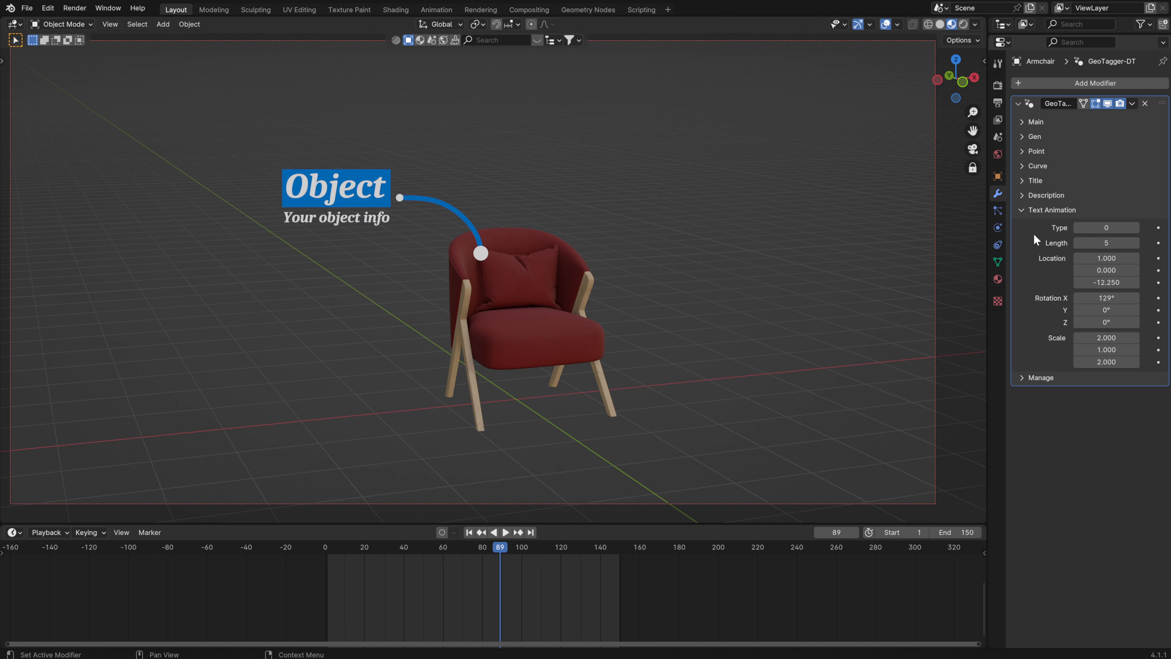
- Set the text animation's Length to 10 and play the timeline to preview the effect
{"action": "key", "text": "space"}
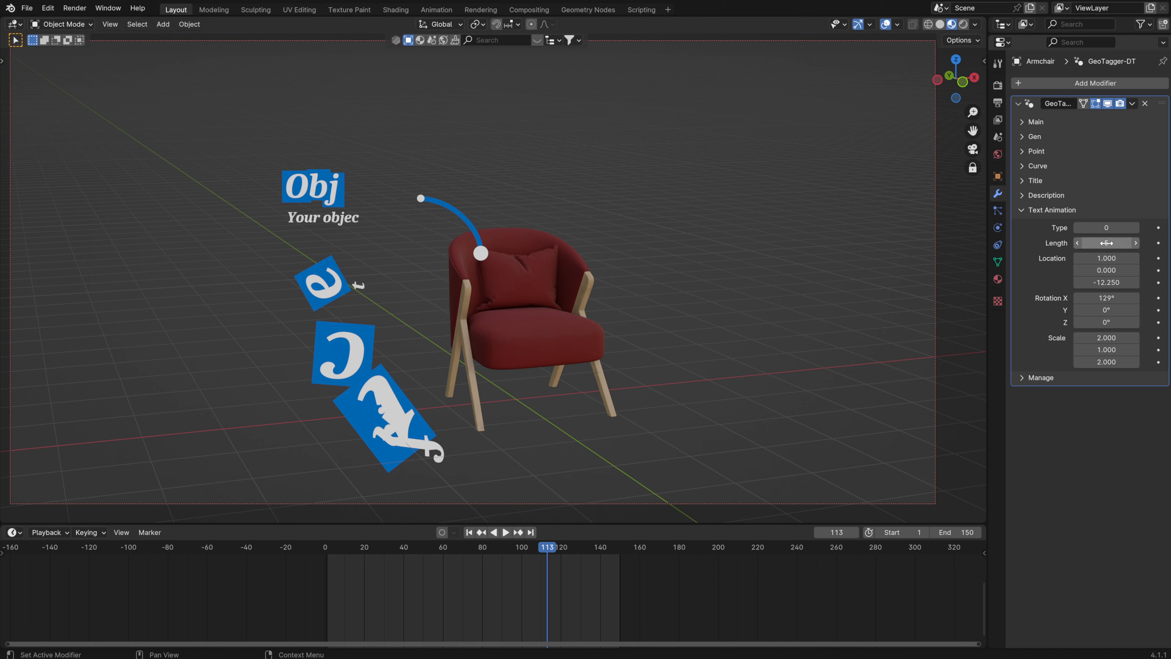
{"action": "type", "text": "10"}
{"action": "key", "text": "Return"}
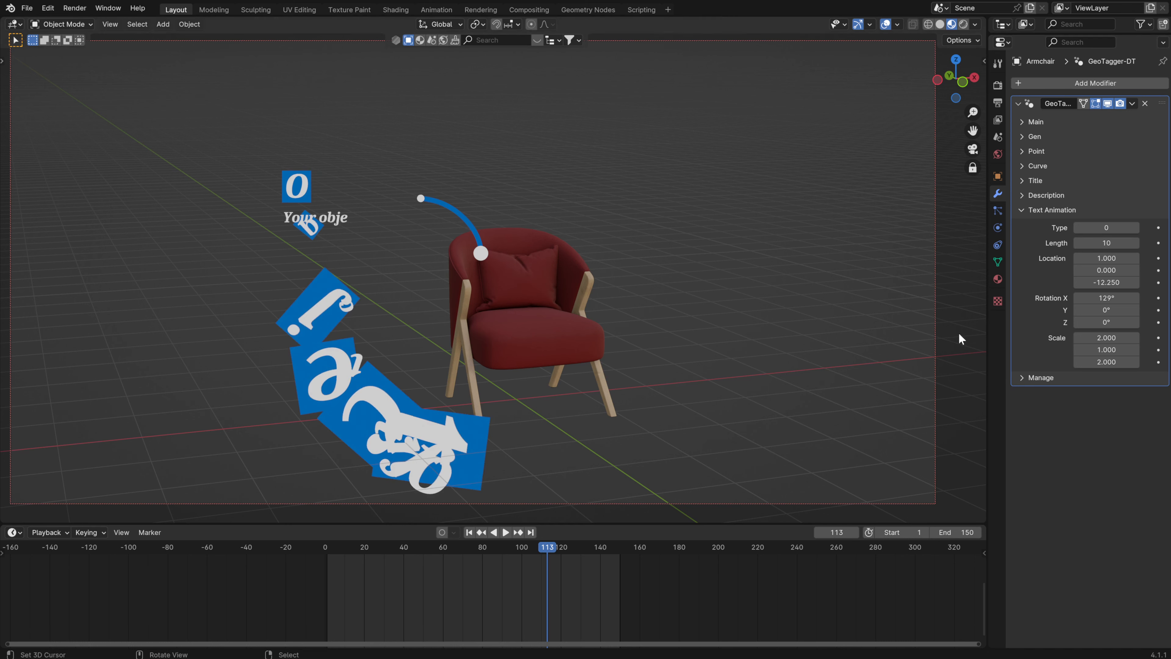
{"action": "key", "text": "space"}
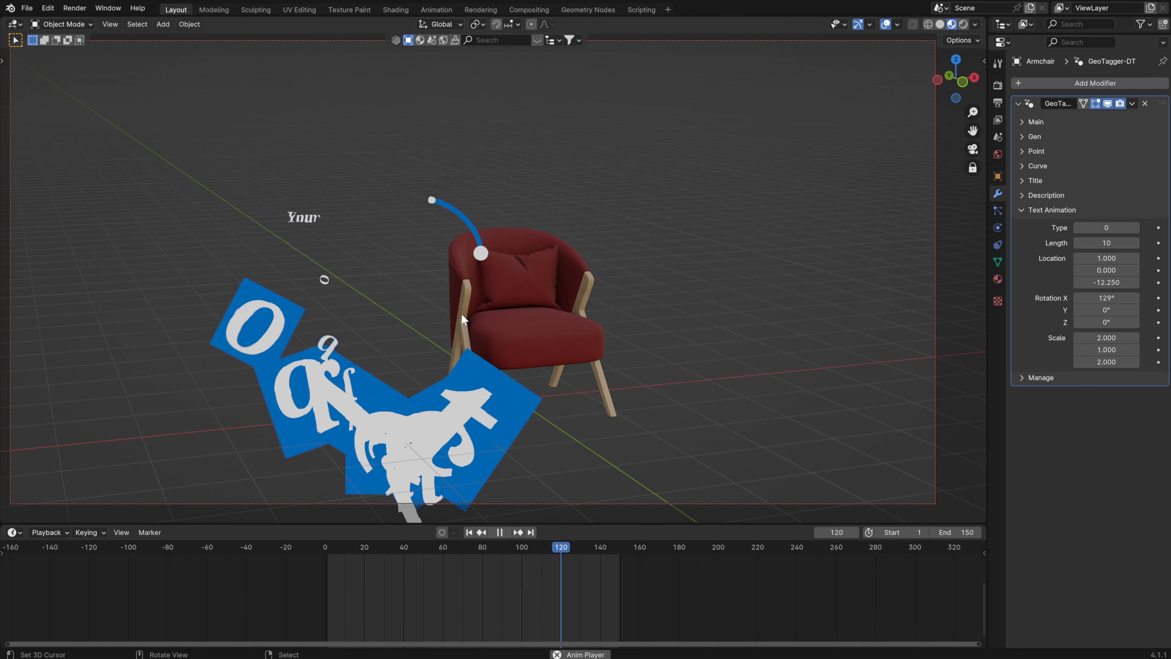
{"action": "key", "text": "space"}
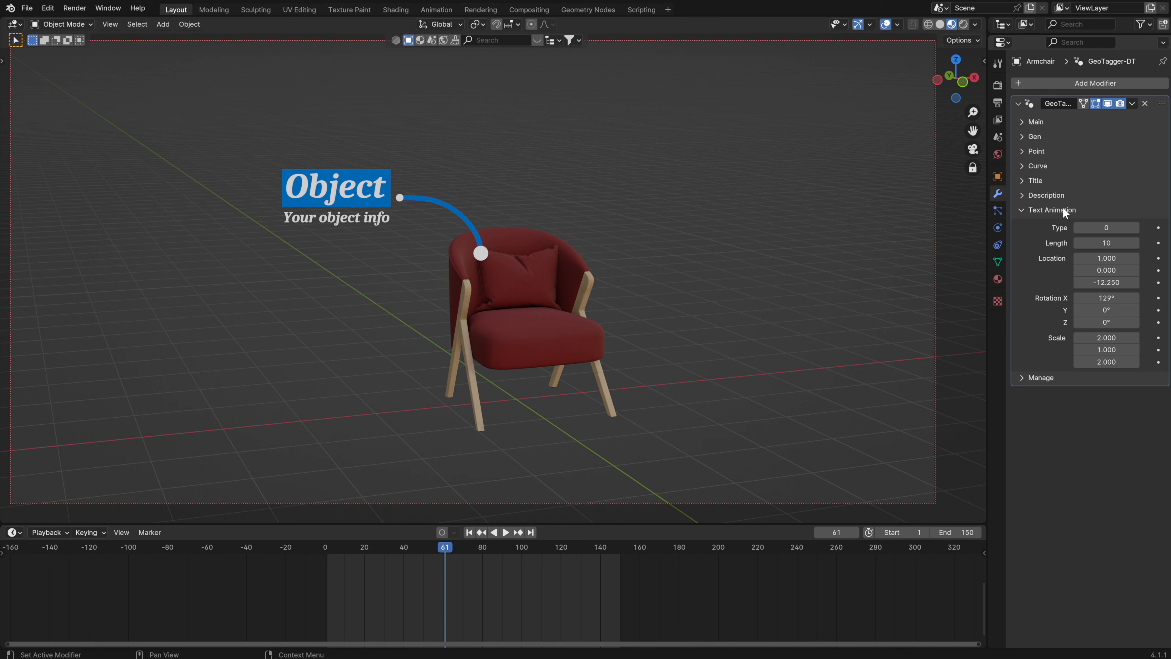
- Reset the changed Text Animation values to their defaults and collapse the section
{"action": "left_click", "coordinate": [1024, 208]}
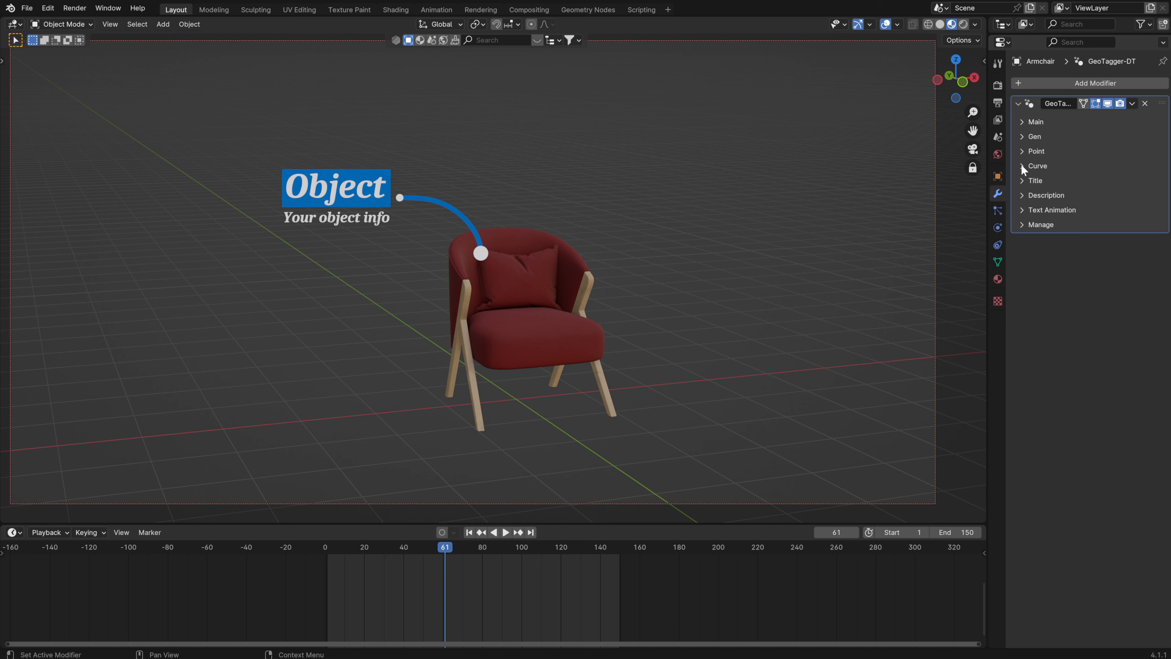
{"action": "left_click", "coordinate": [1024, 209]}
{"action": "key", "text": "BackSpace"}
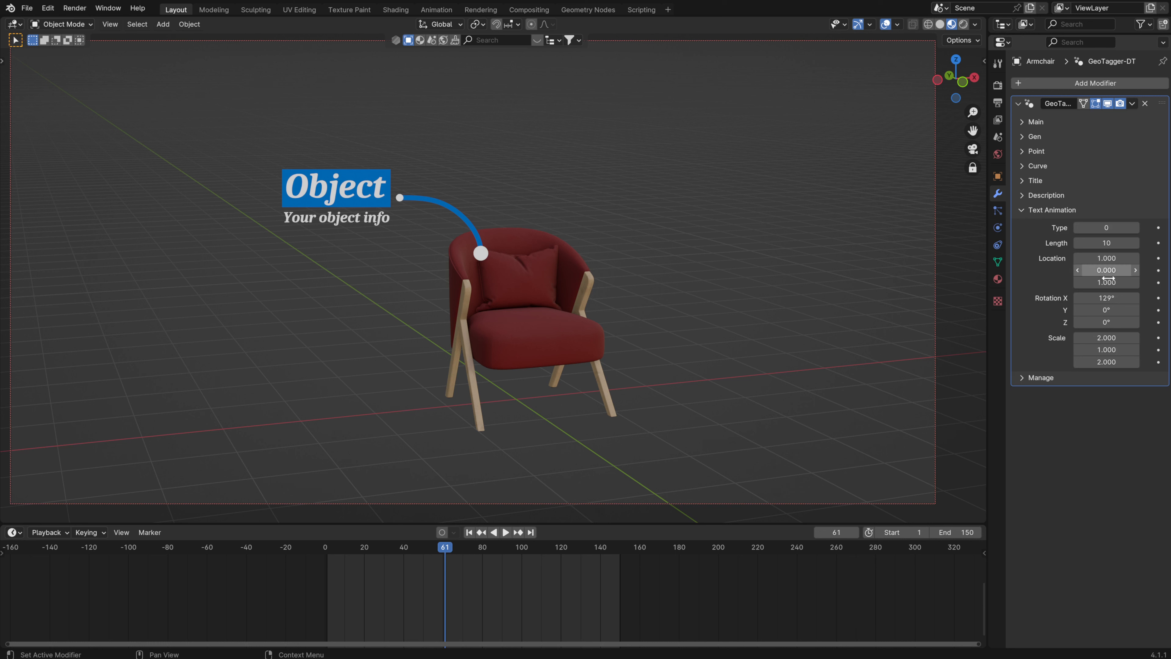
{"action": "key", "text": "BackSpace"}
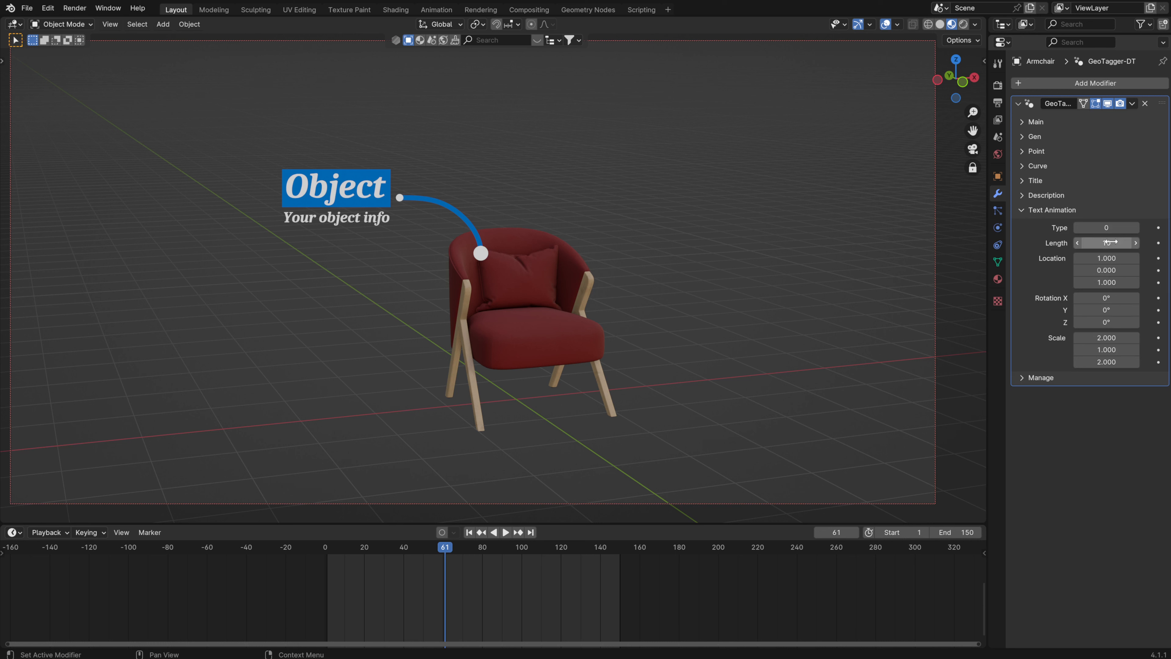
{"action": "left_click", "coordinate": [1024, 210]}
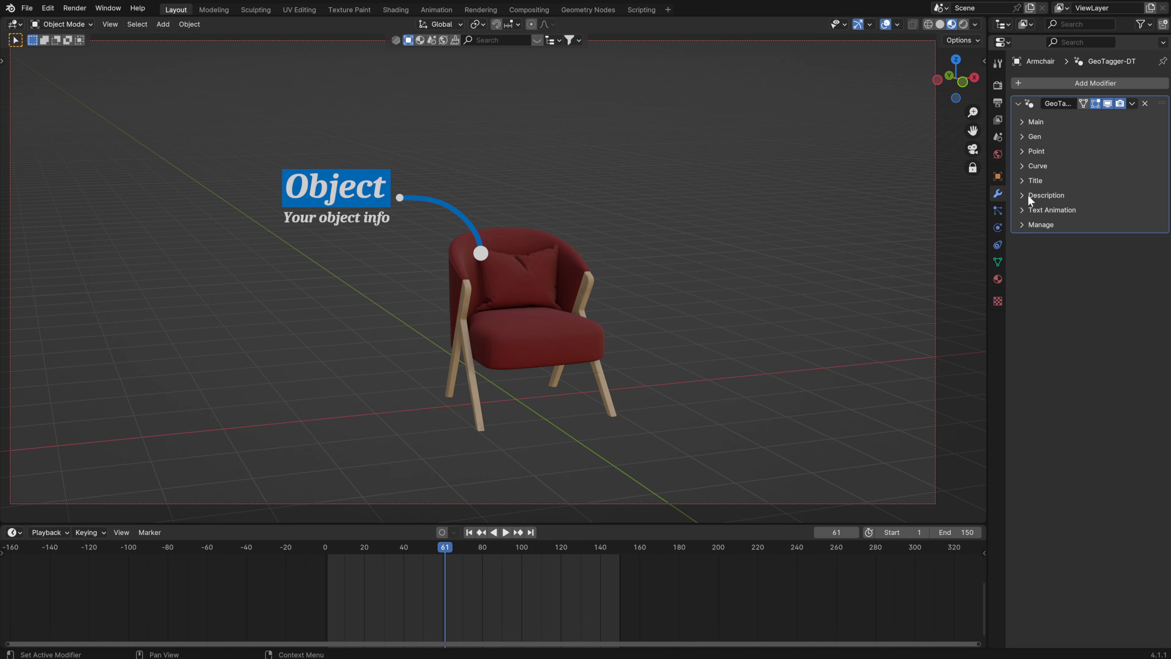
- Expand the Curve settings and play the label animation to examine how the connecting curve grows
{"action": "left_click", "coordinate": [1022, 165]}
{"action": "middle_click_drag", "start_coordinate": [577, 309], "coordinate": [648, 225]}
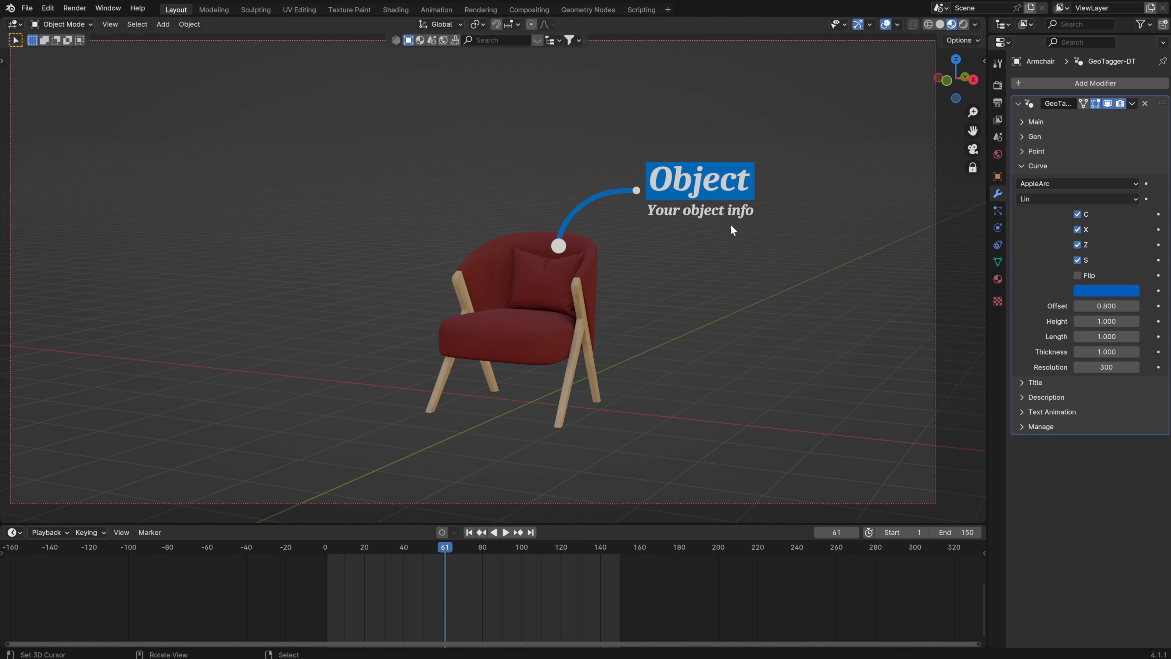
{"action": "key", "text": "space"}
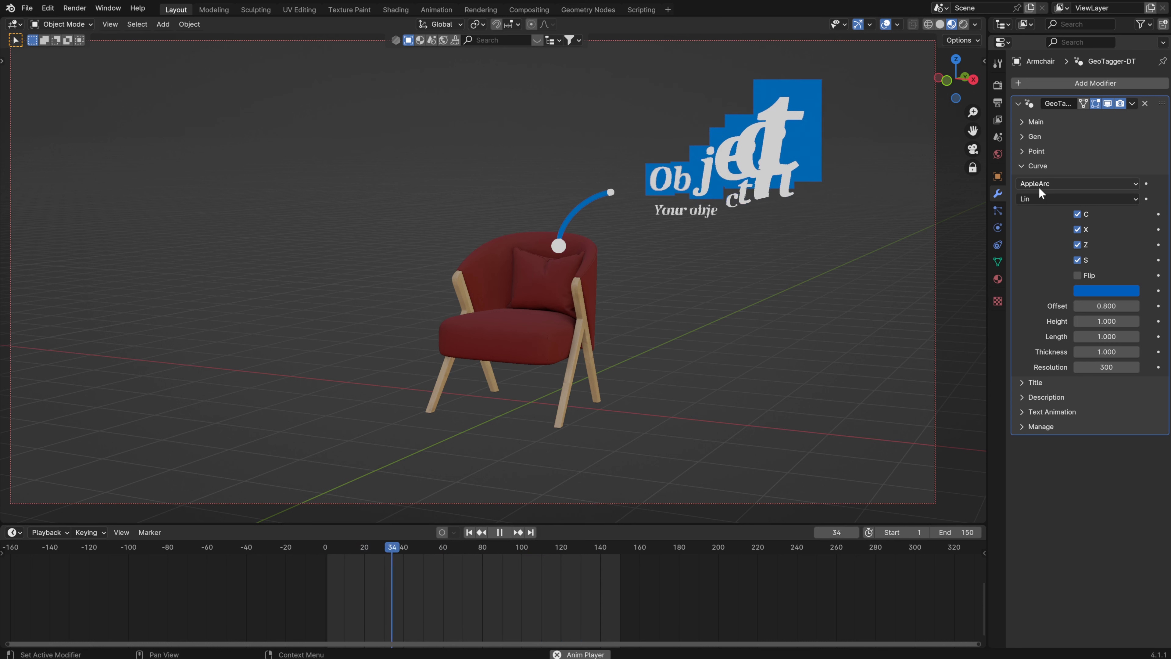
{"action": "key", "text": "space"}
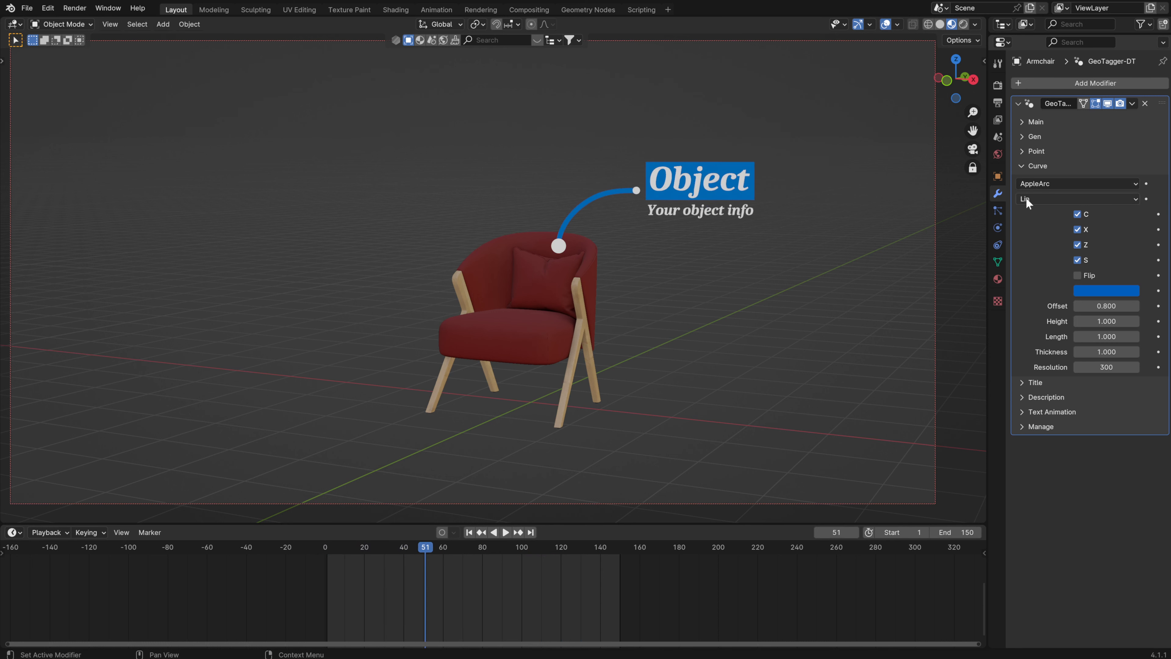
- Change the label's curve type to LightningPear
{"action": "left_click", "coordinate": [1055, 181]}
{"action": "left_click", "coordinate": [1055, 181]}
{"action": "scroll", "coordinate": [1055, 183], "scroll_direction": "down", "scroll_amount": 2, "text": "ctrl"}
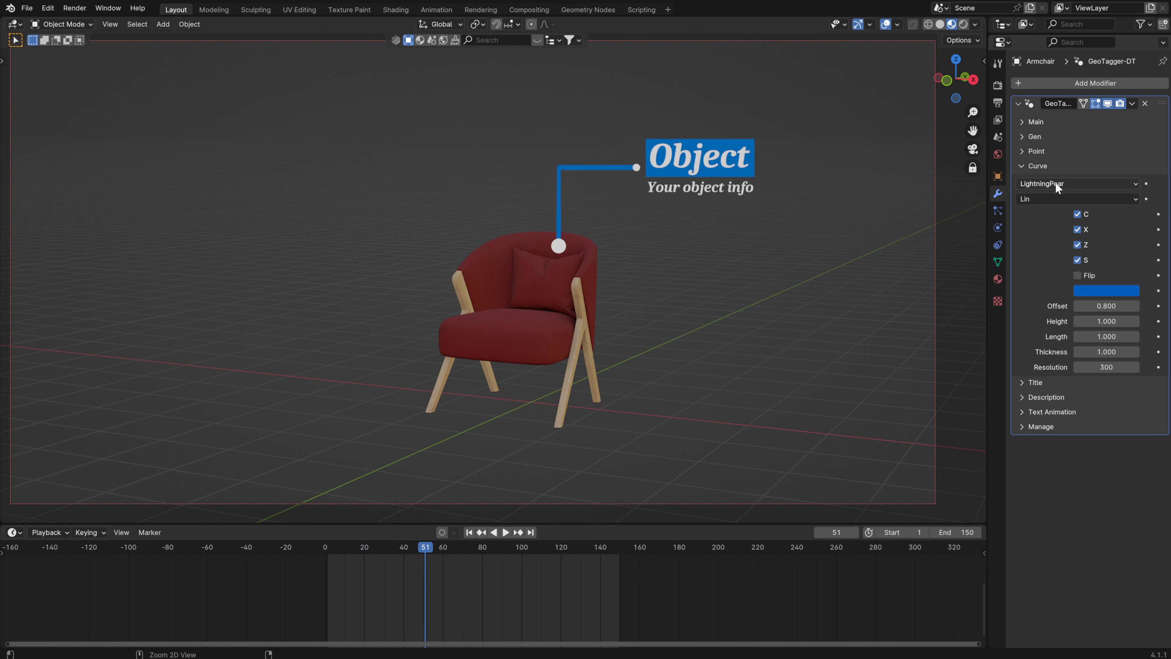